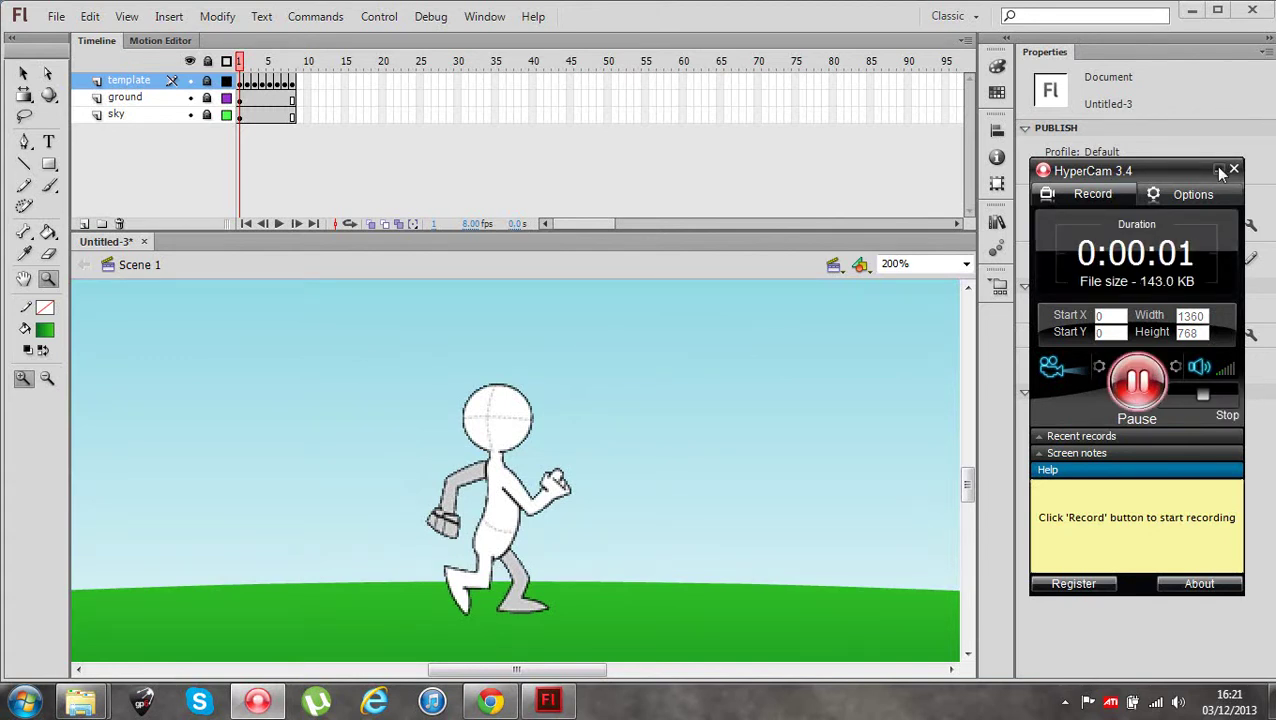
Add a new layer above the template layer and name it 'head'
click(1220, 172)
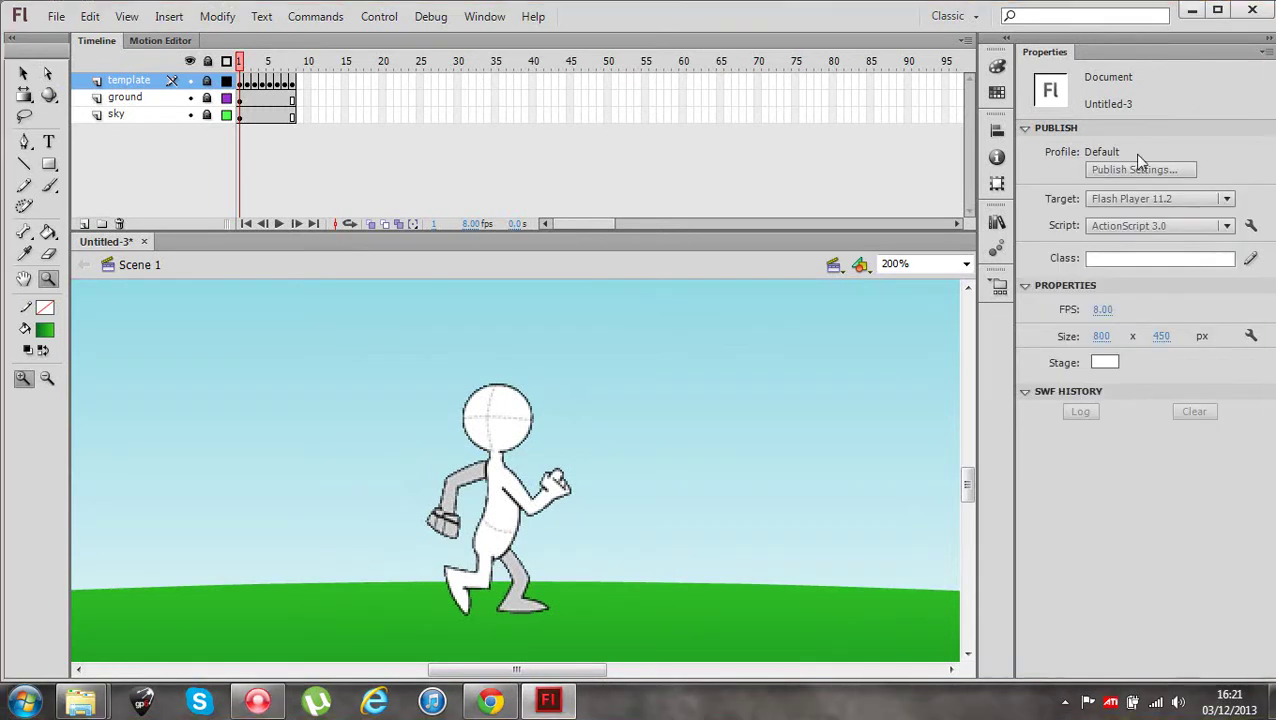
click(85, 224)
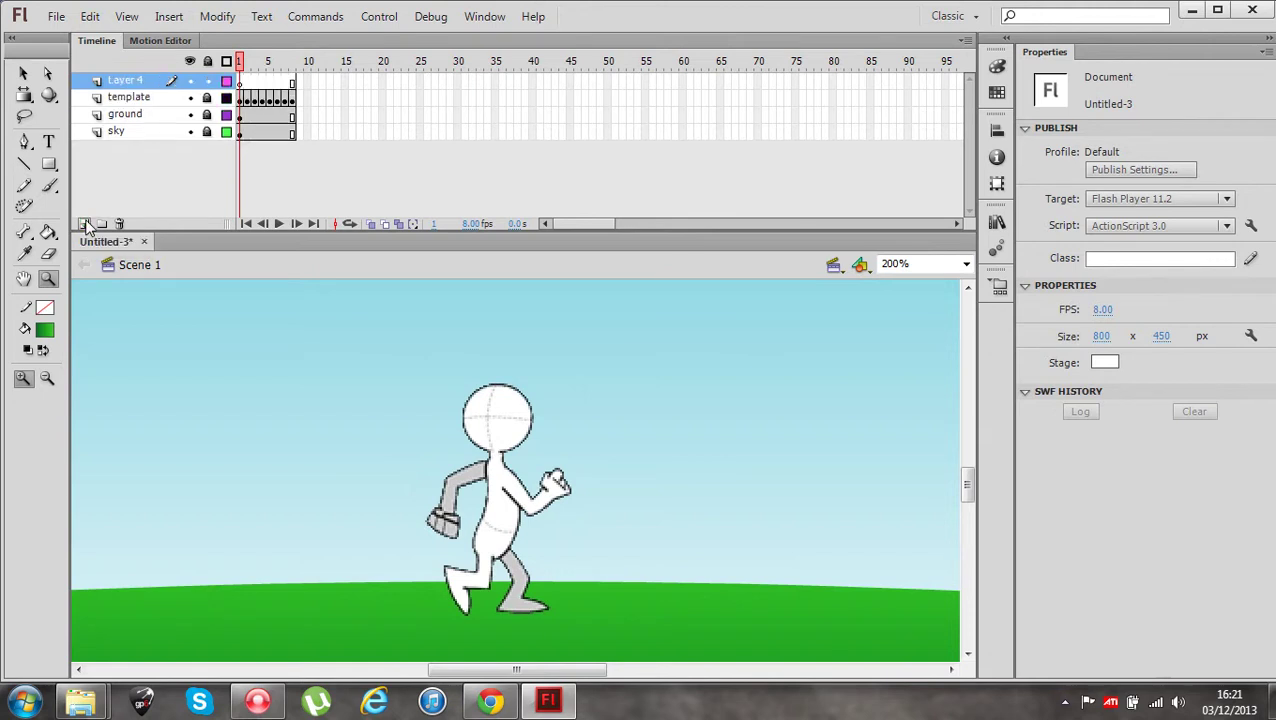
double_click(128, 81)
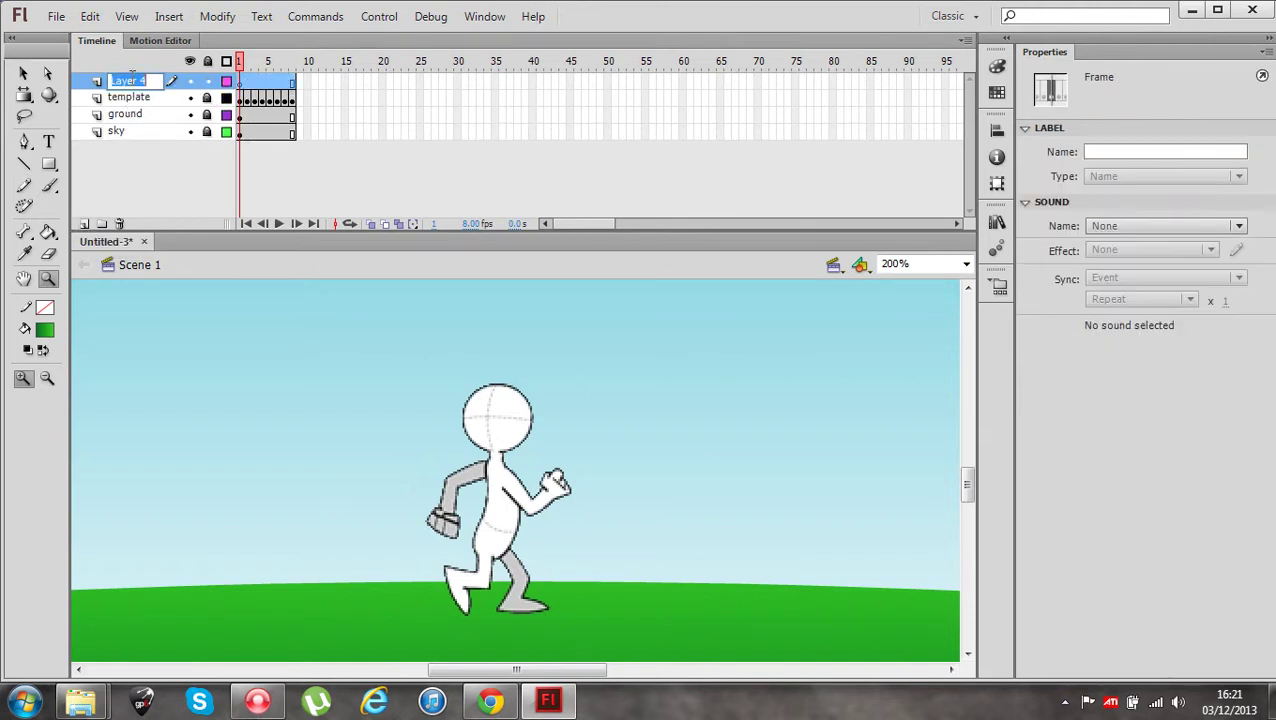
text(head)
click(121, 147)
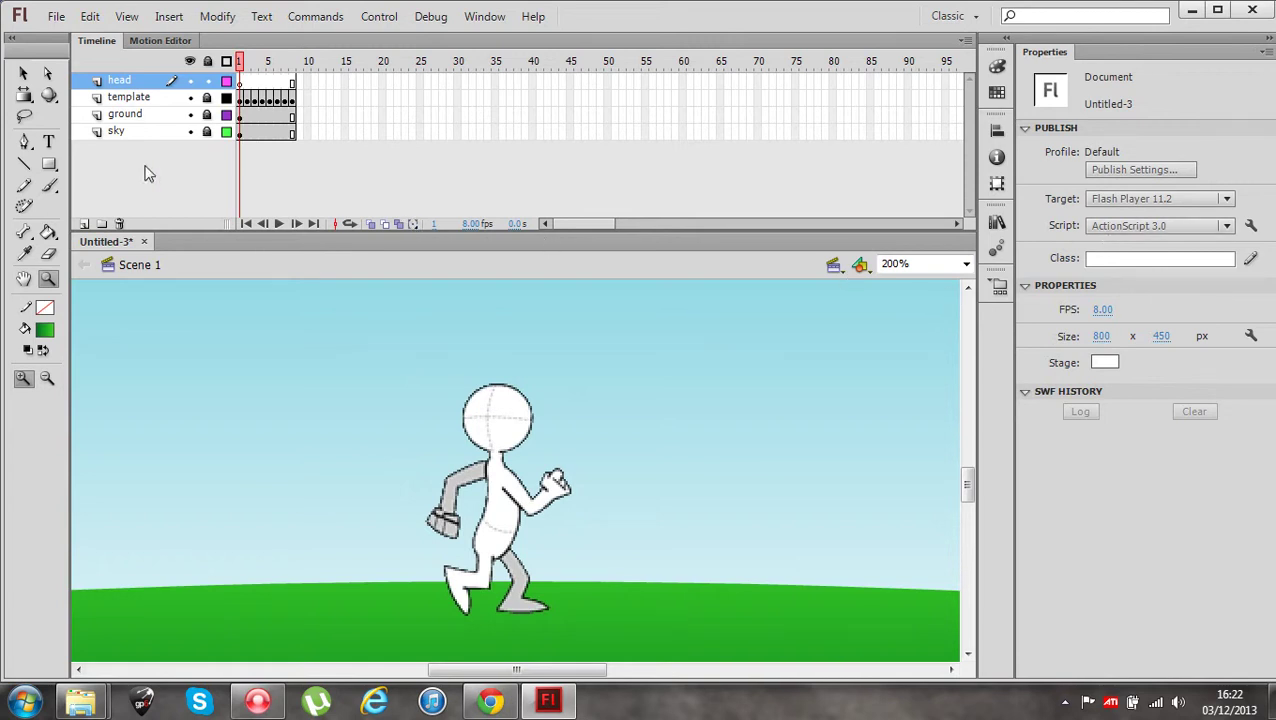
Pick the Oval tool with a #FFCC99 peach fill and zoom in on the character's head
drag(50, 162, 140, 190)
click(45, 329)
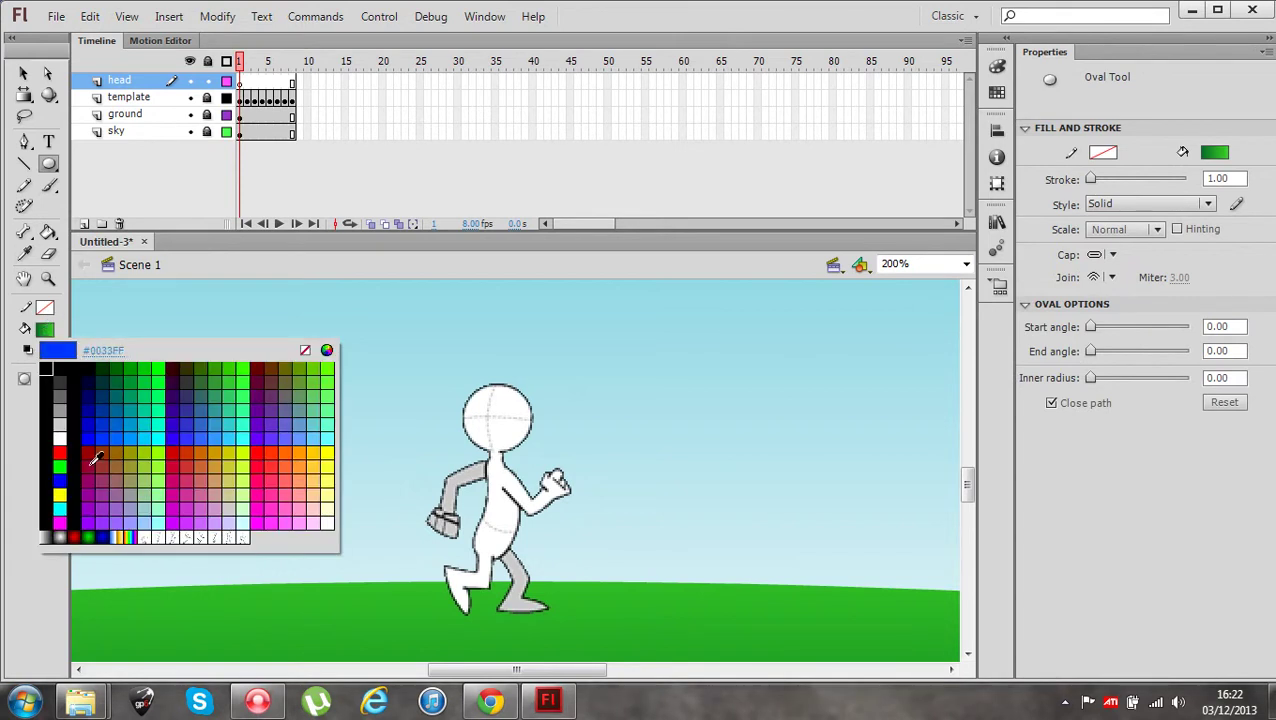
click(314, 484)
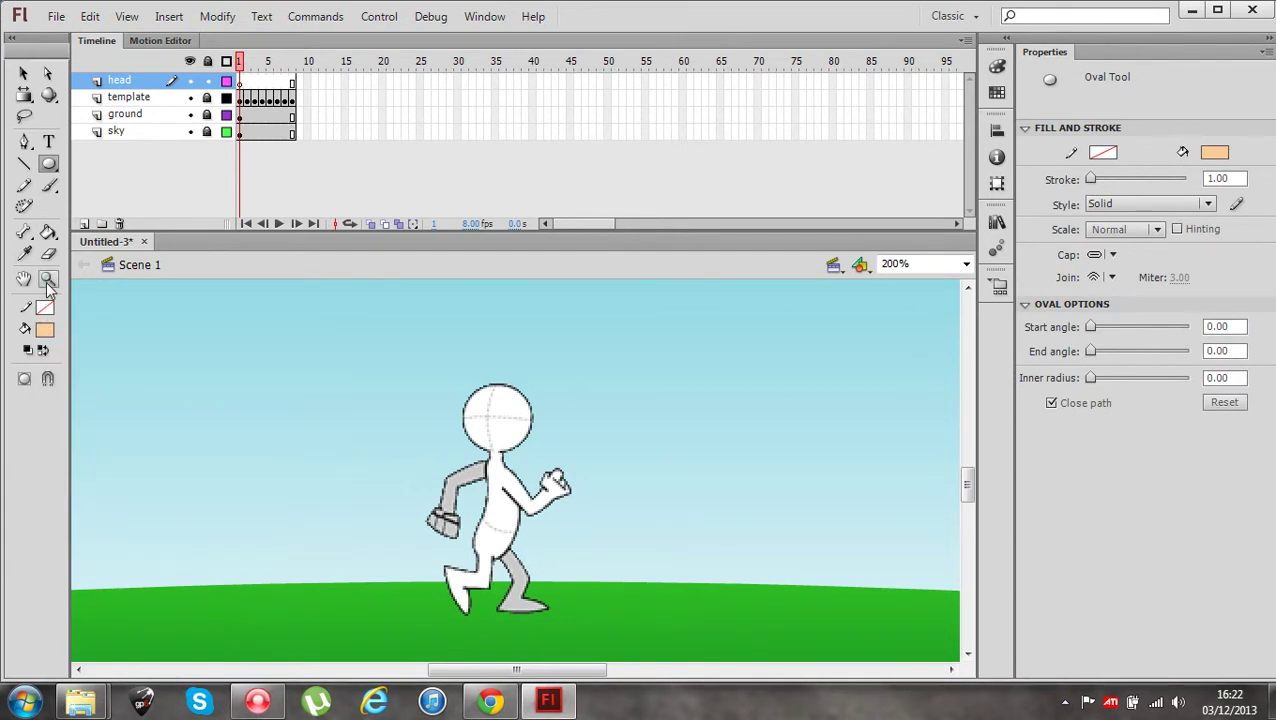
click(48, 281)
click(499, 426)
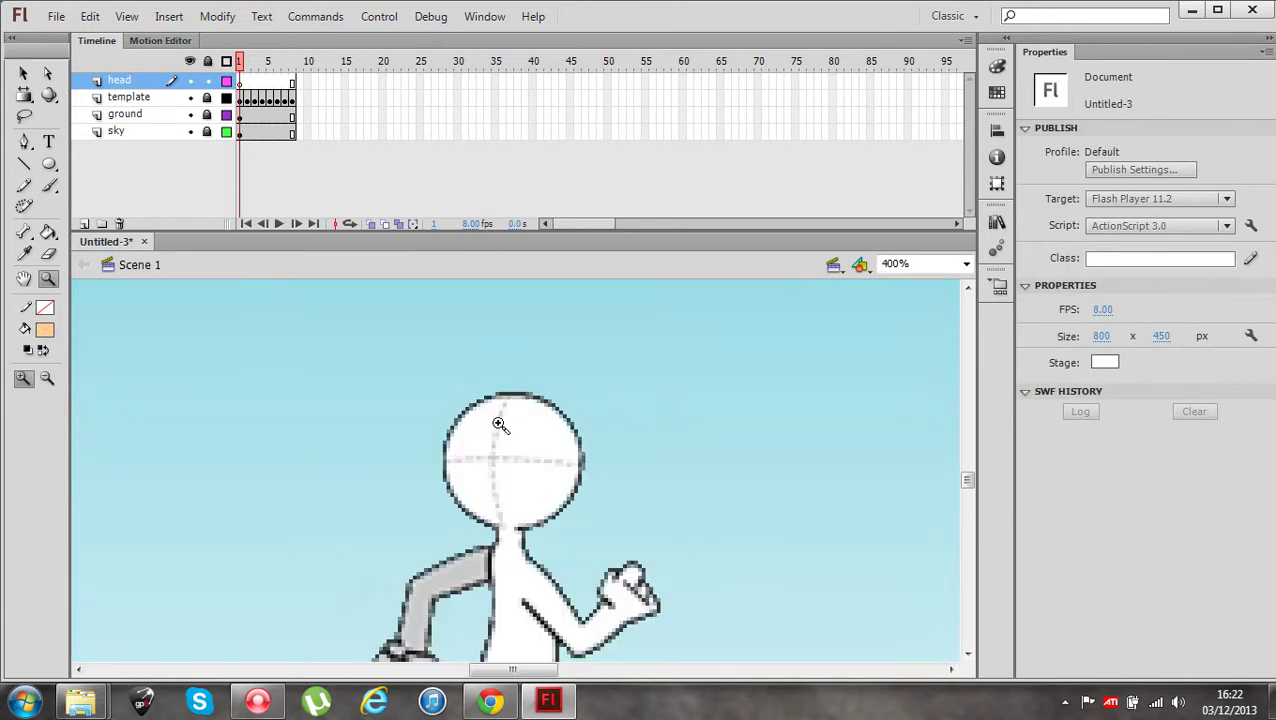
click(520, 450)
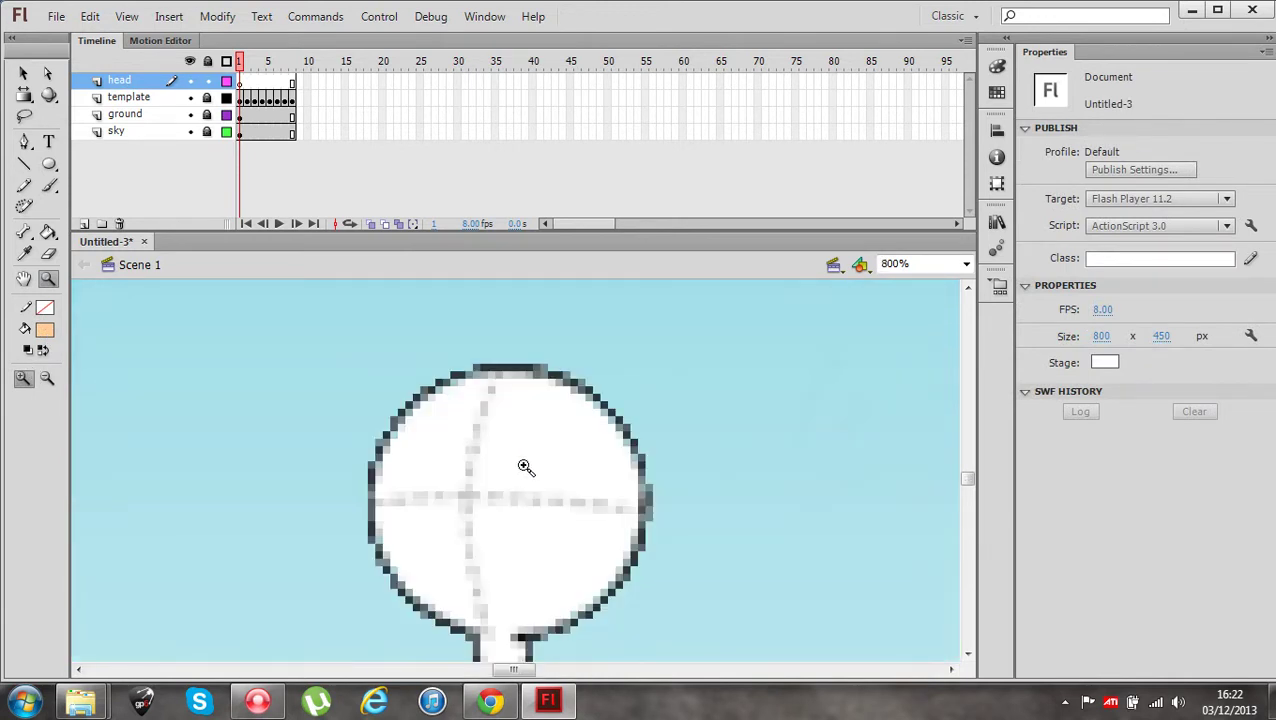
Draw a peach circle over the template head and a small nose circle at its right
click(49, 165)
click(90, 185)
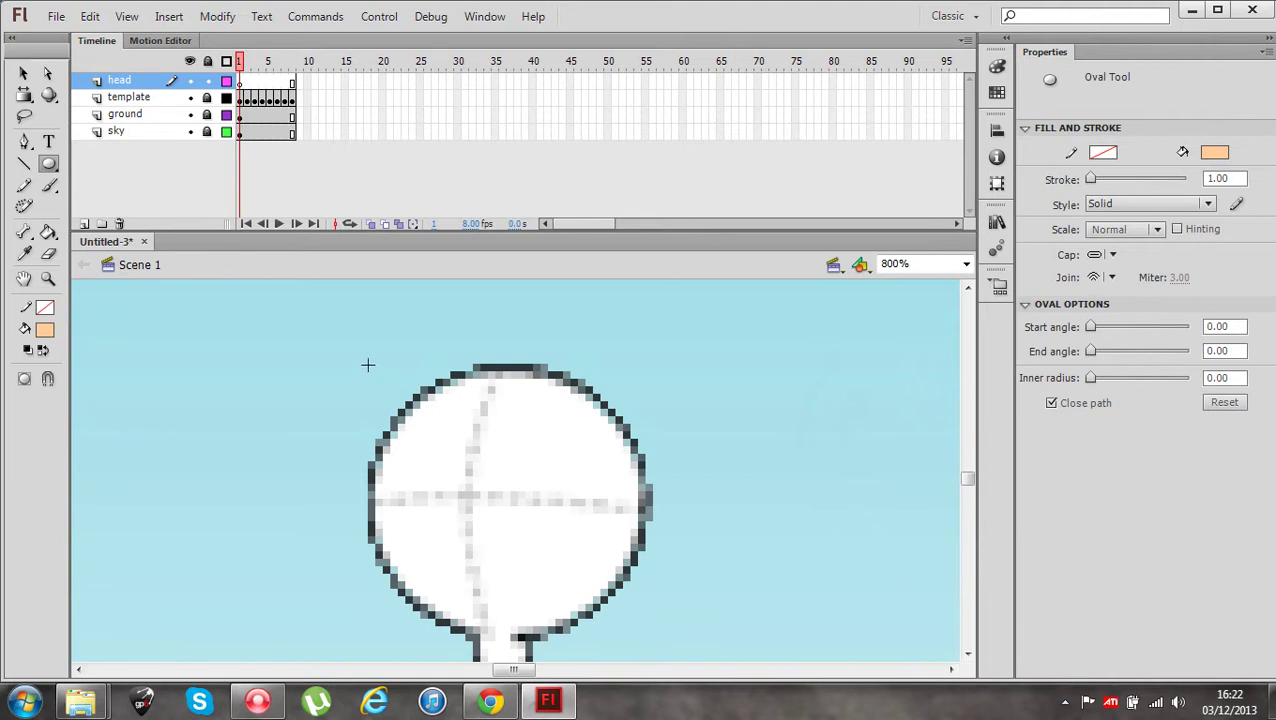
drag(367, 364, 598, 638)
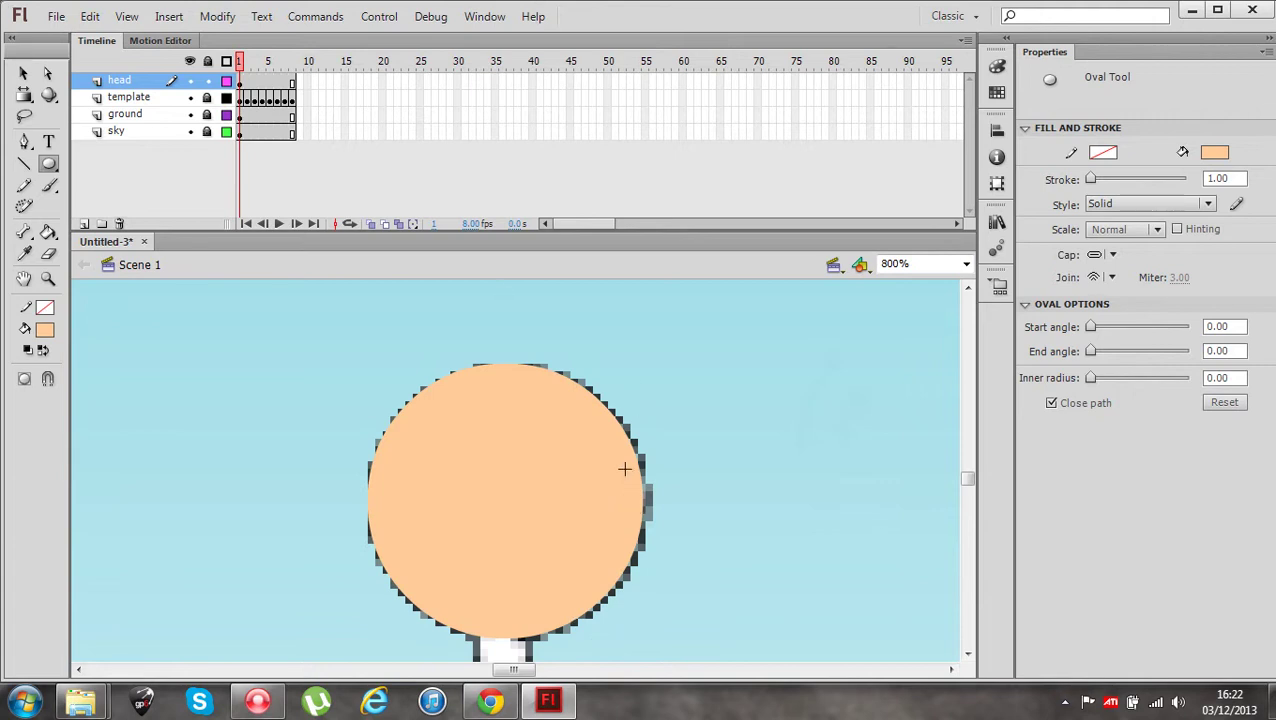
drag(624, 468, 706, 552)
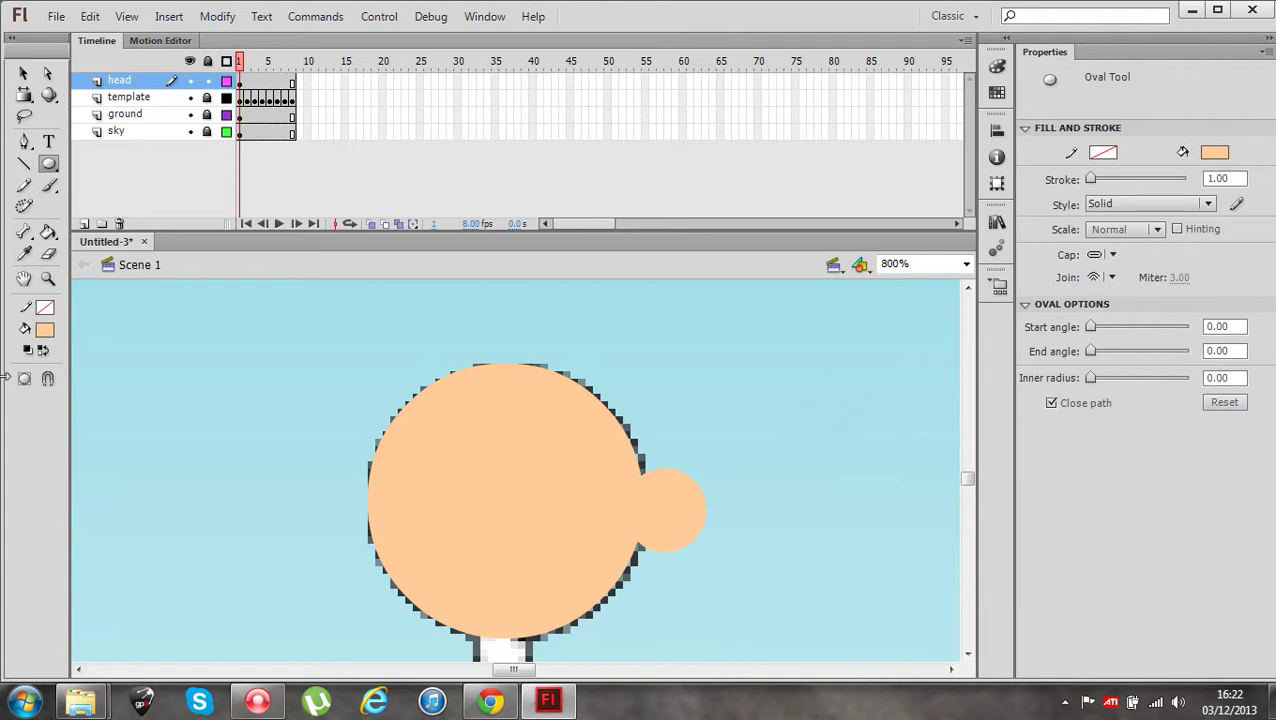
click(44, 329)
Draw a white, outline-free eye on the head with a small black pupil inside
click(58, 438)
click(48, 305)
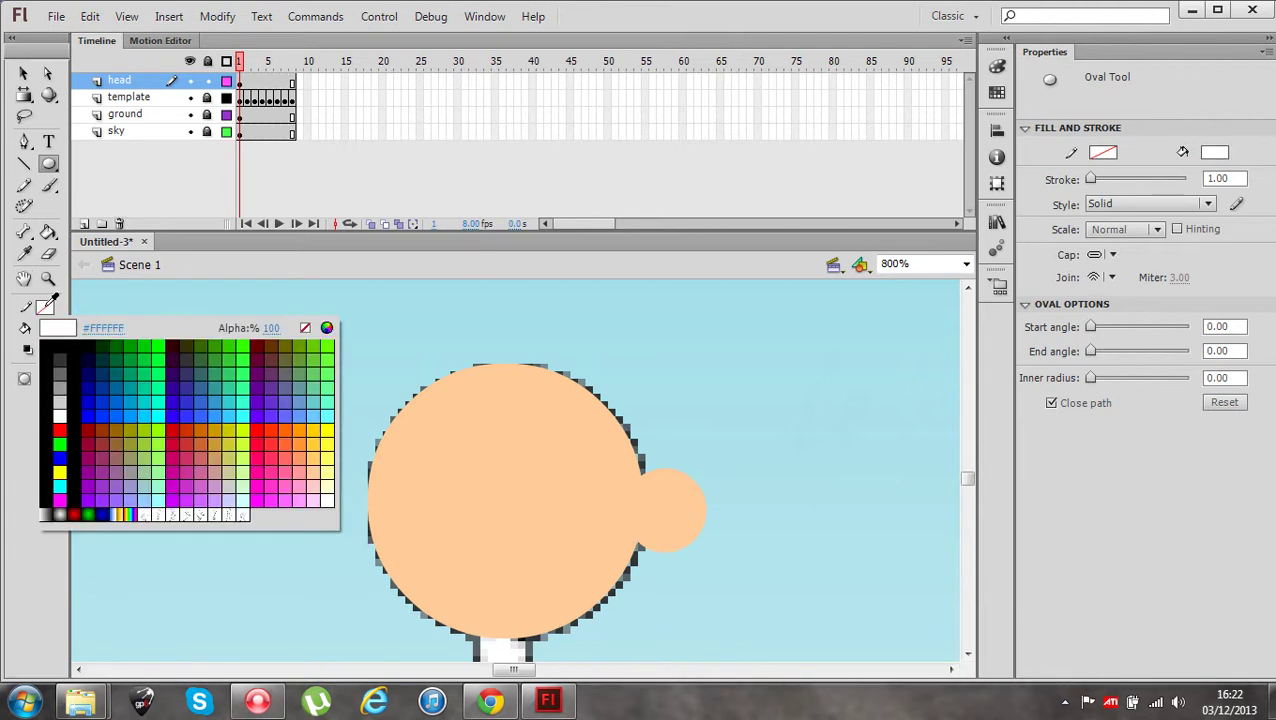
click(54, 299)
click(45, 307)
click(305, 329)
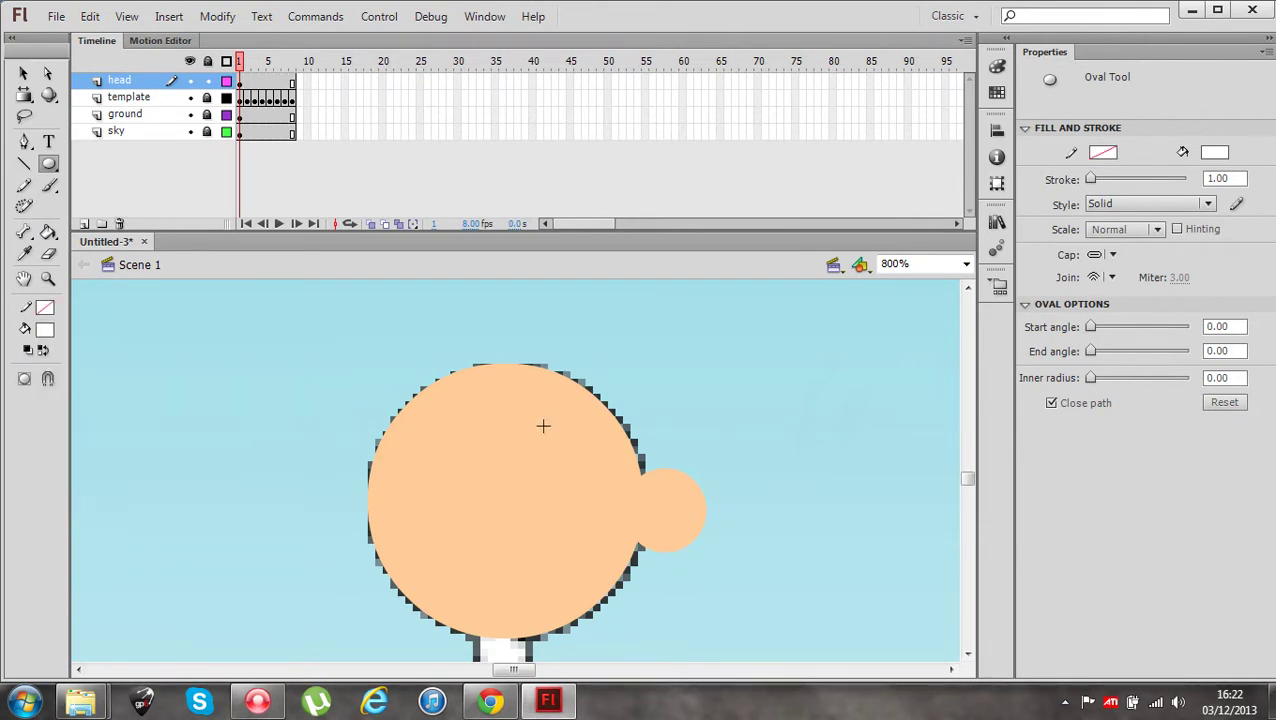
drag(543, 426, 624, 507)
click(44, 330)
click(64, 366)
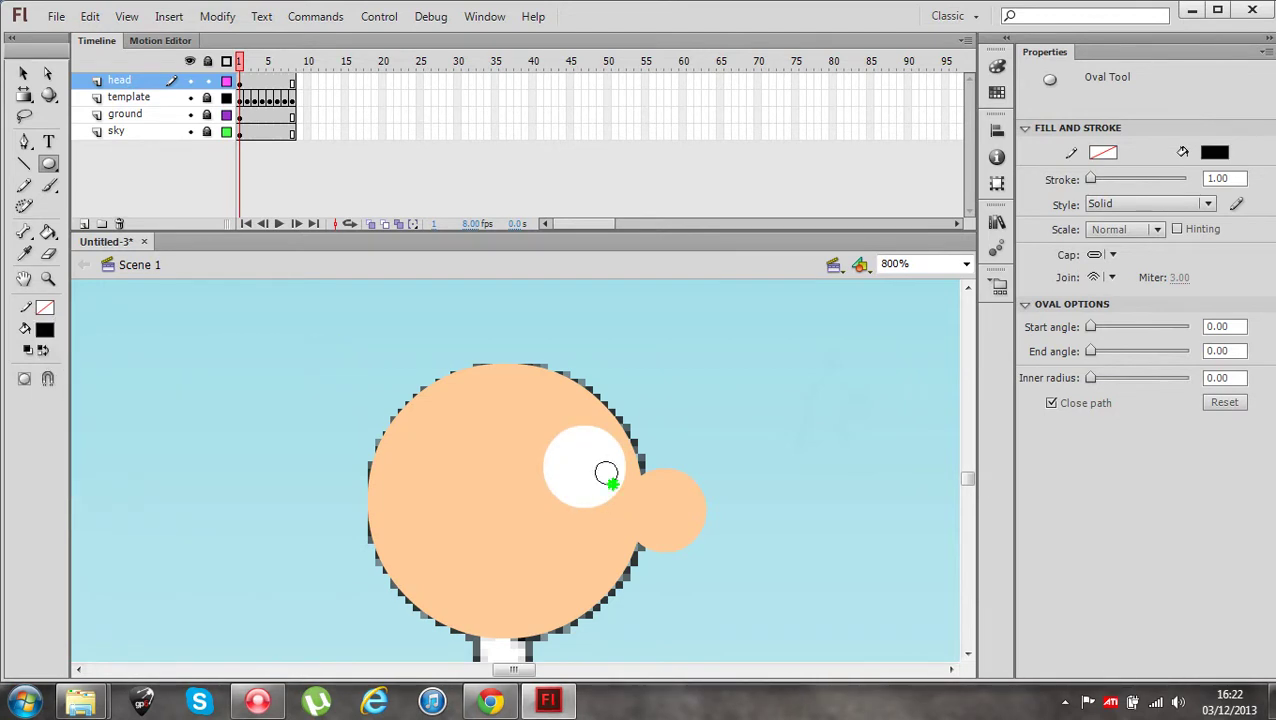
drag(606, 473, 620, 486)
Draw a black mouth line on the lower head and bend it into a smile
click(25, 166)
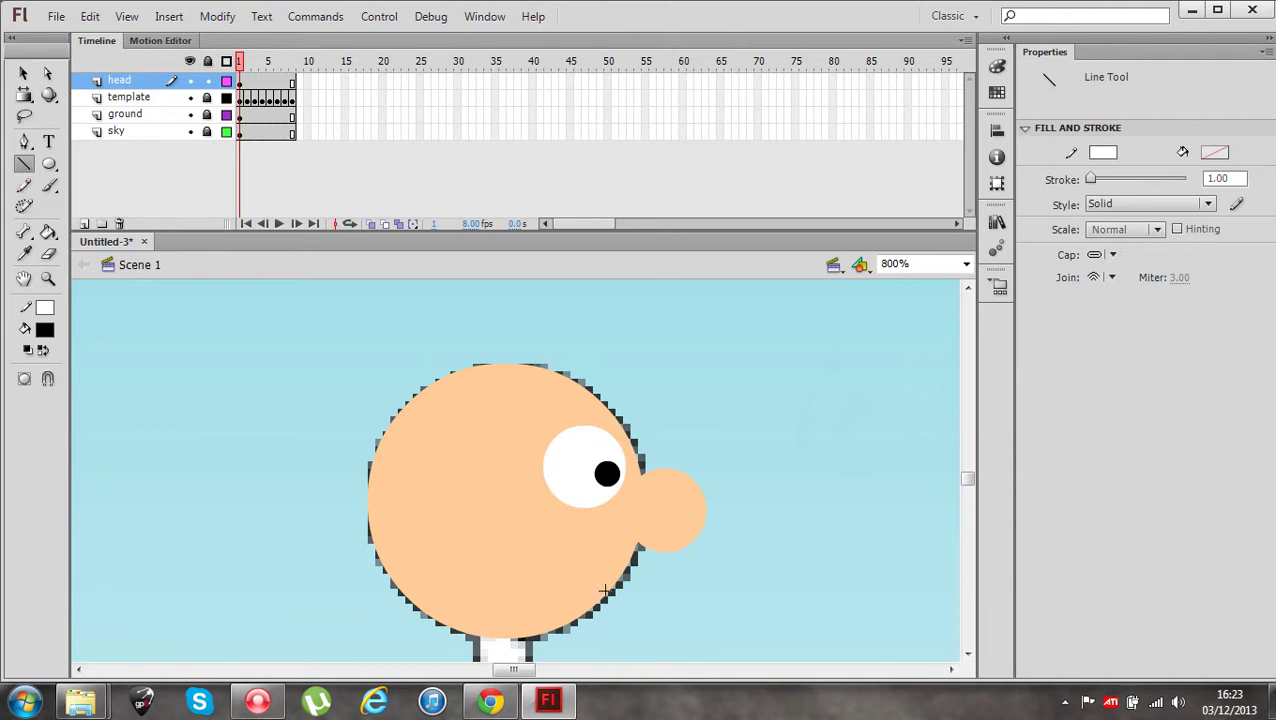
click(44, 308)
click(59, 350)
drag(605, 594, 538, 557)
key(v)
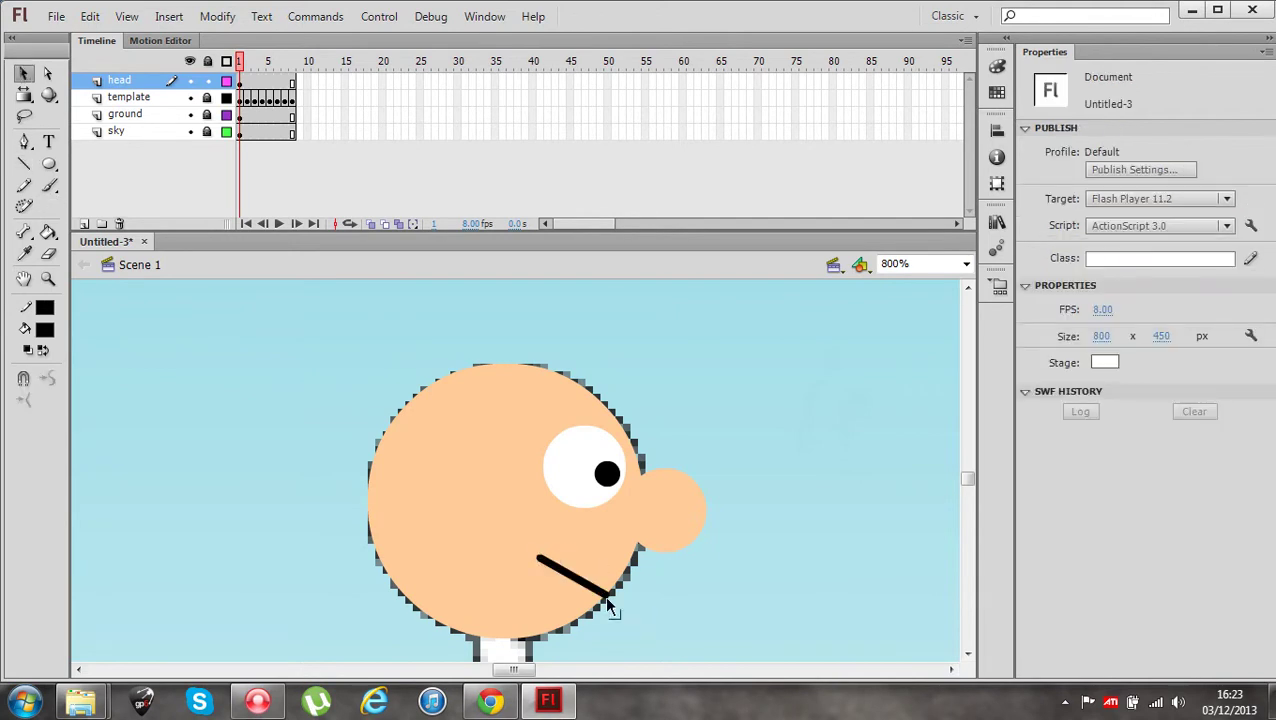
drag(575, 592, 582, 602)
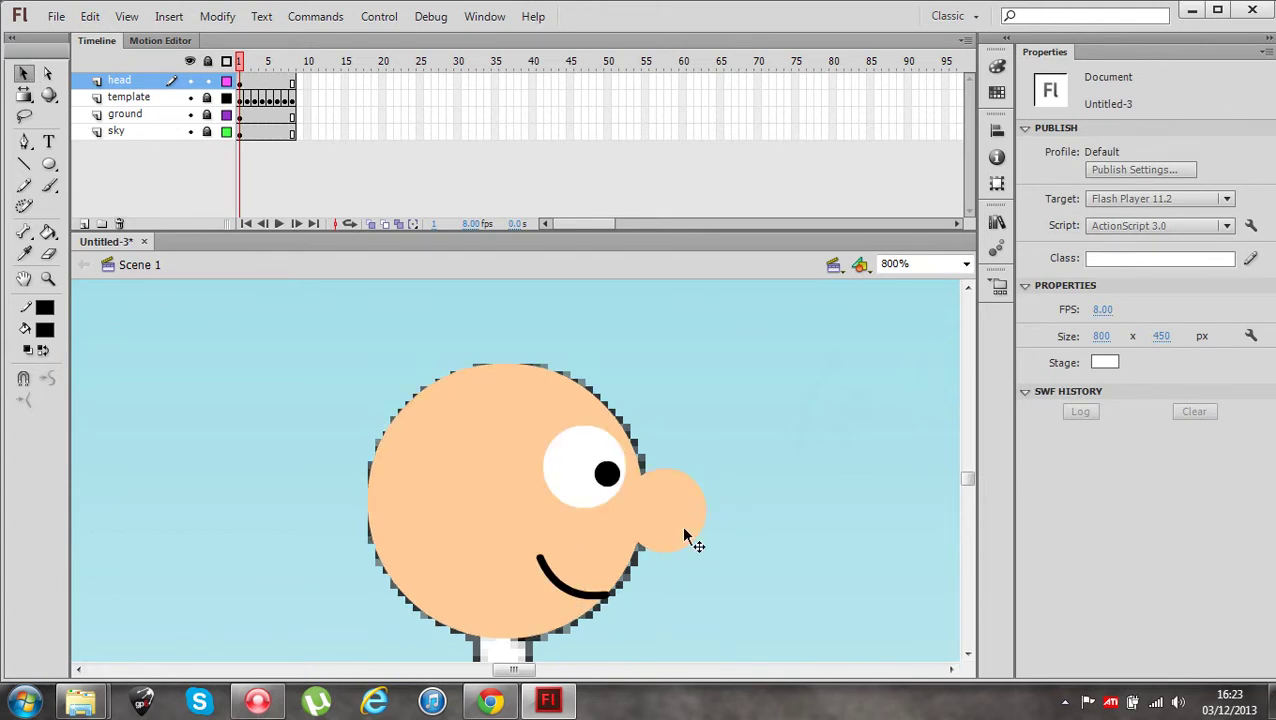
drag(966, 479, 967, 481)
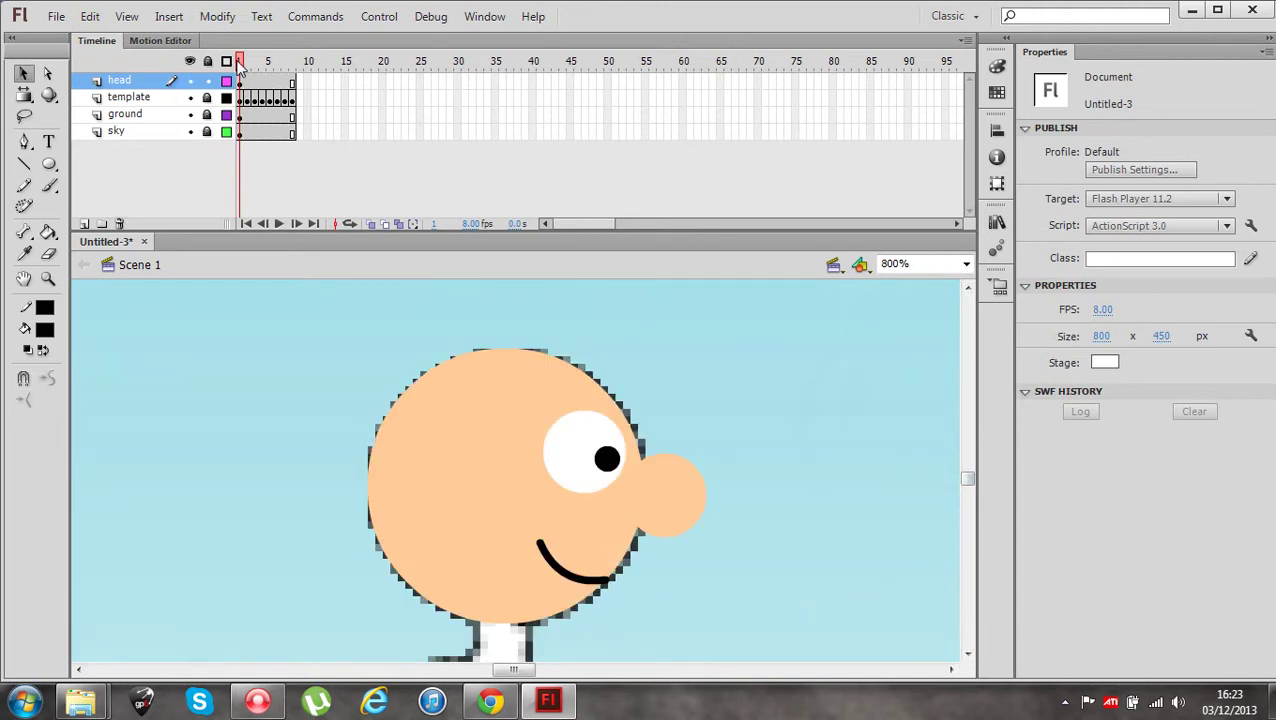
Zoom out to 200% so the whole walking character is visible
click(54, 278)
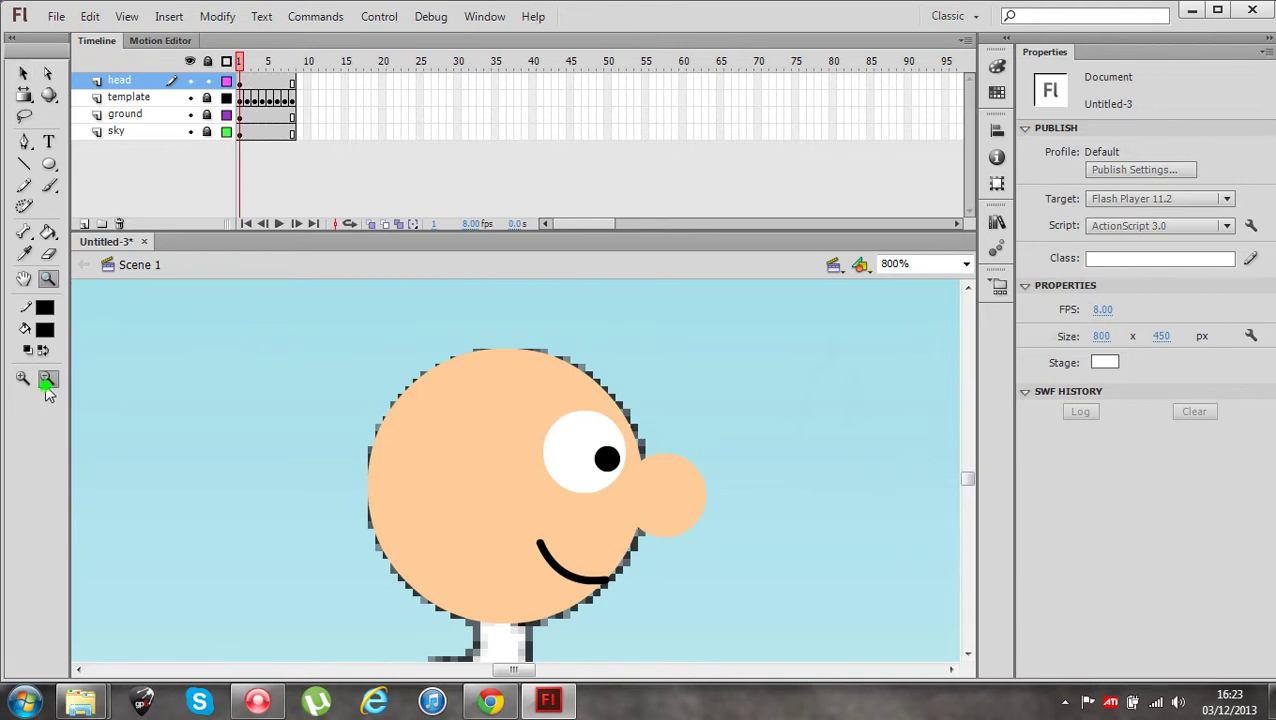
click(433, 450)
click(598, 515)
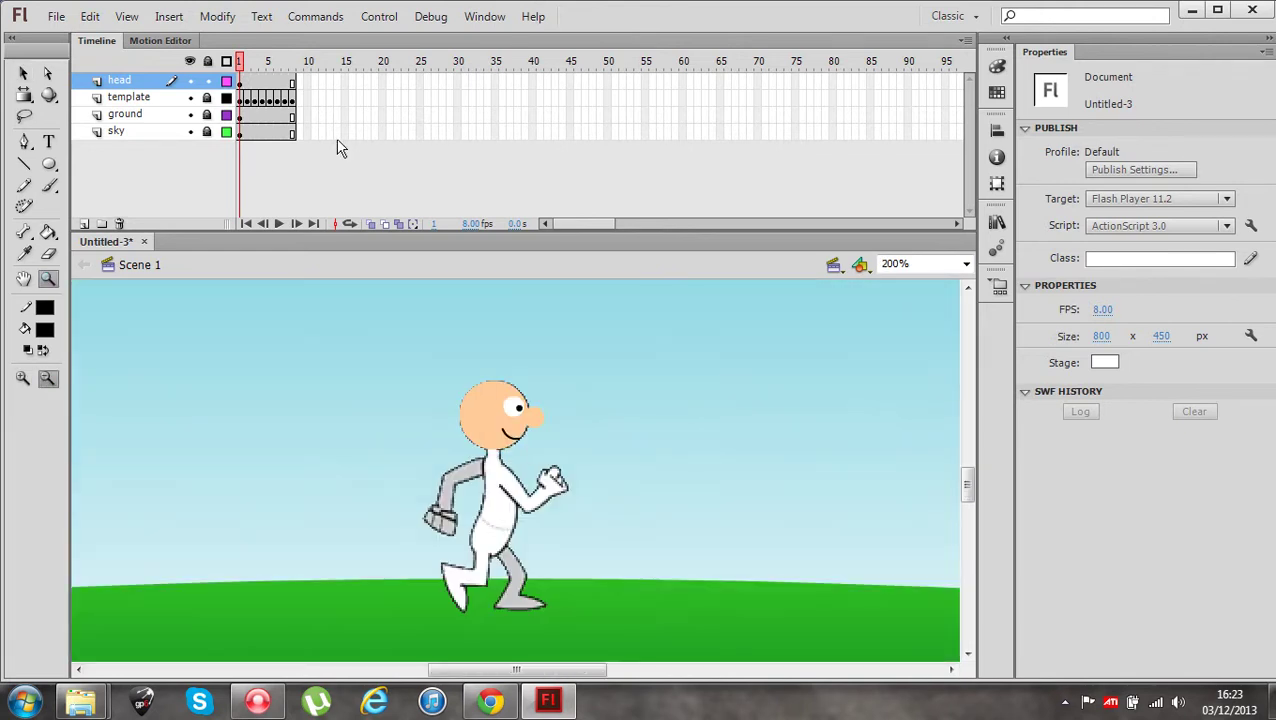
Scrub through walk frames 1–8 and select frame 6 on the head layer
click(254, 63)
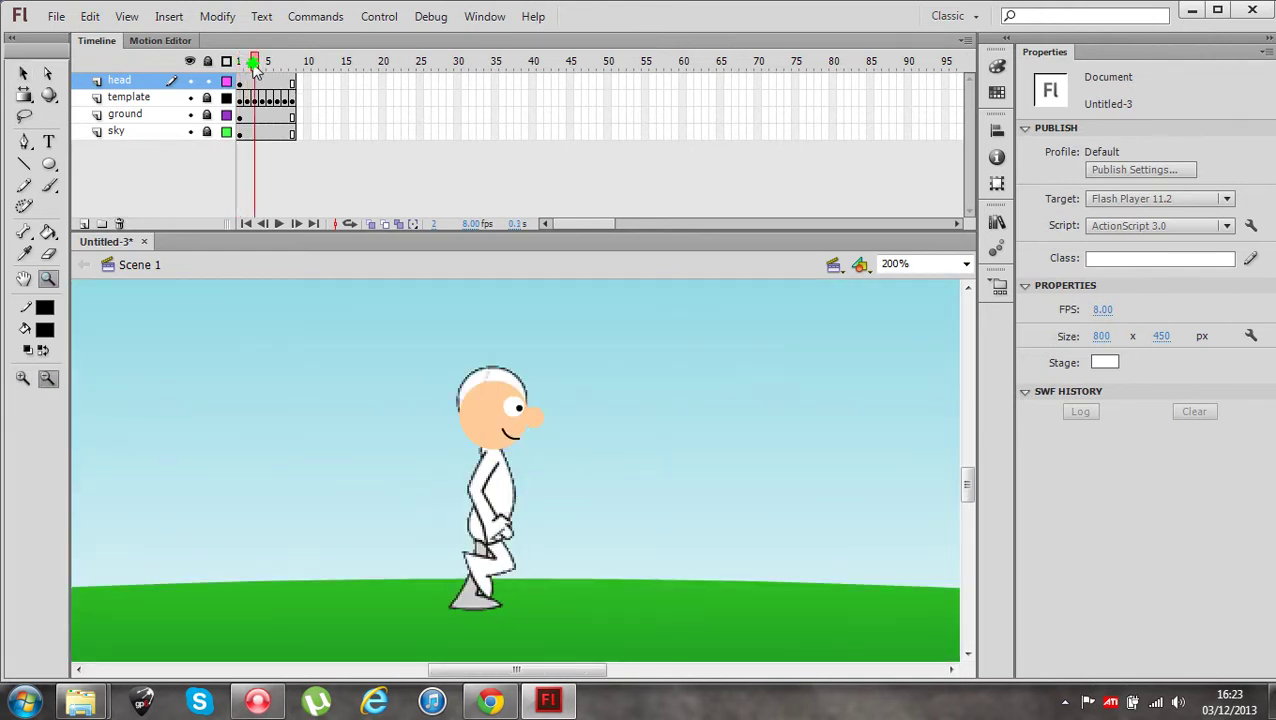
mouse_move(254, 63)
mouse_down()
mouse_move(296, 72)
mouse_move(241, 72)
mouse_up()
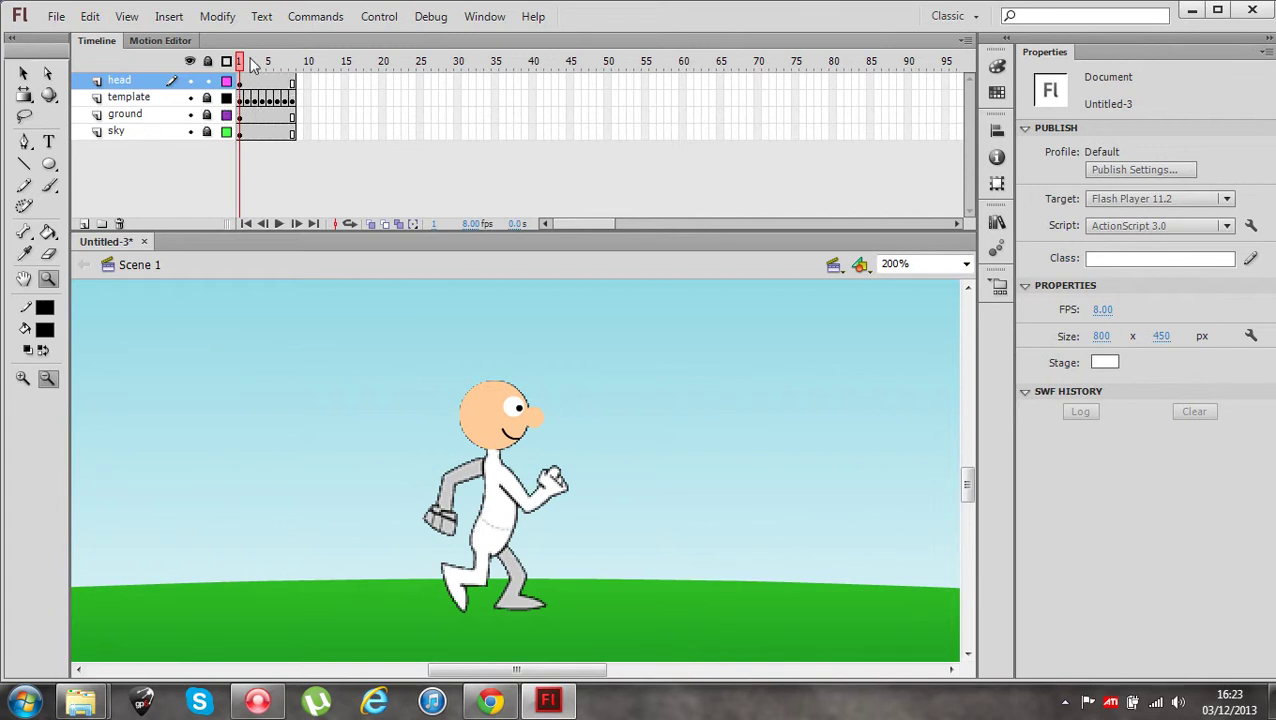
mouse_move(242, 63)
mouse_down()
mouse_move(293, 60)
mouse_move(245, 60)
mouse_move(285, 62)
mouse_move(240, 80)
mouse_up()
click(280, 81)
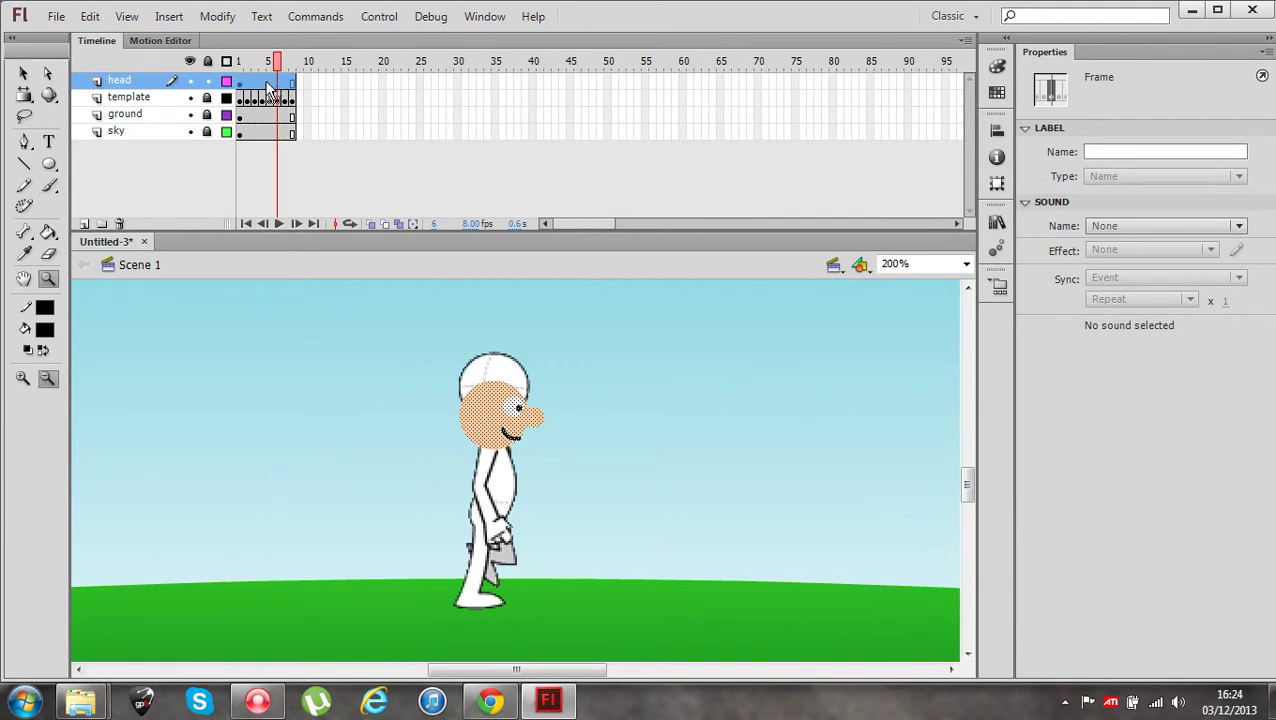
Convert the selected head-layer frames to keyframes and return the playhead to frame 1
right_click(268, 86)
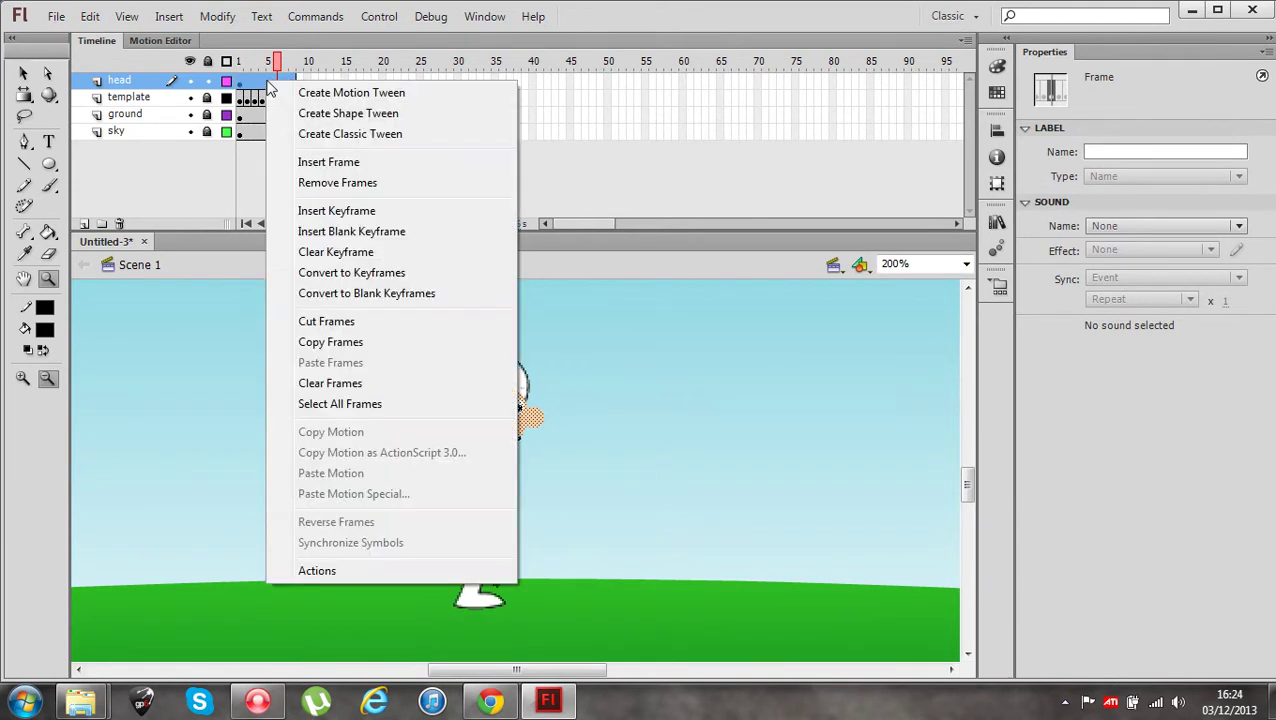
click(336, 278)
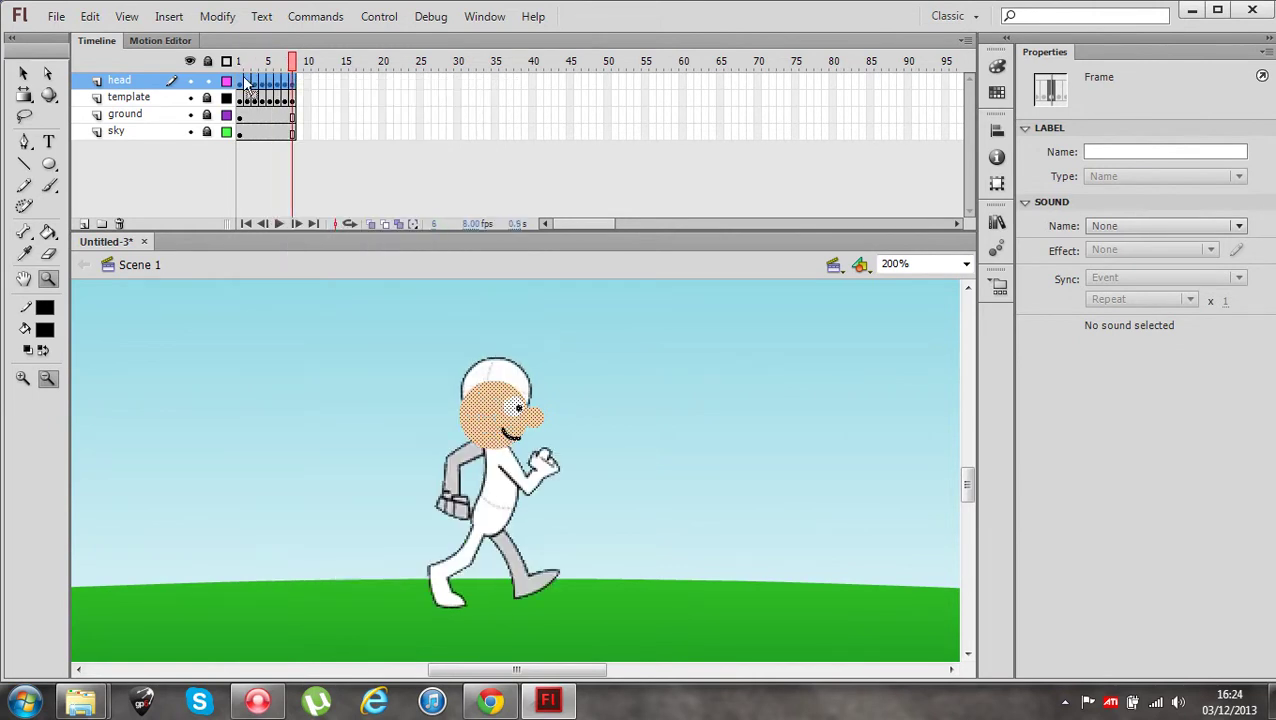
drag(287, 70, 241, 66)
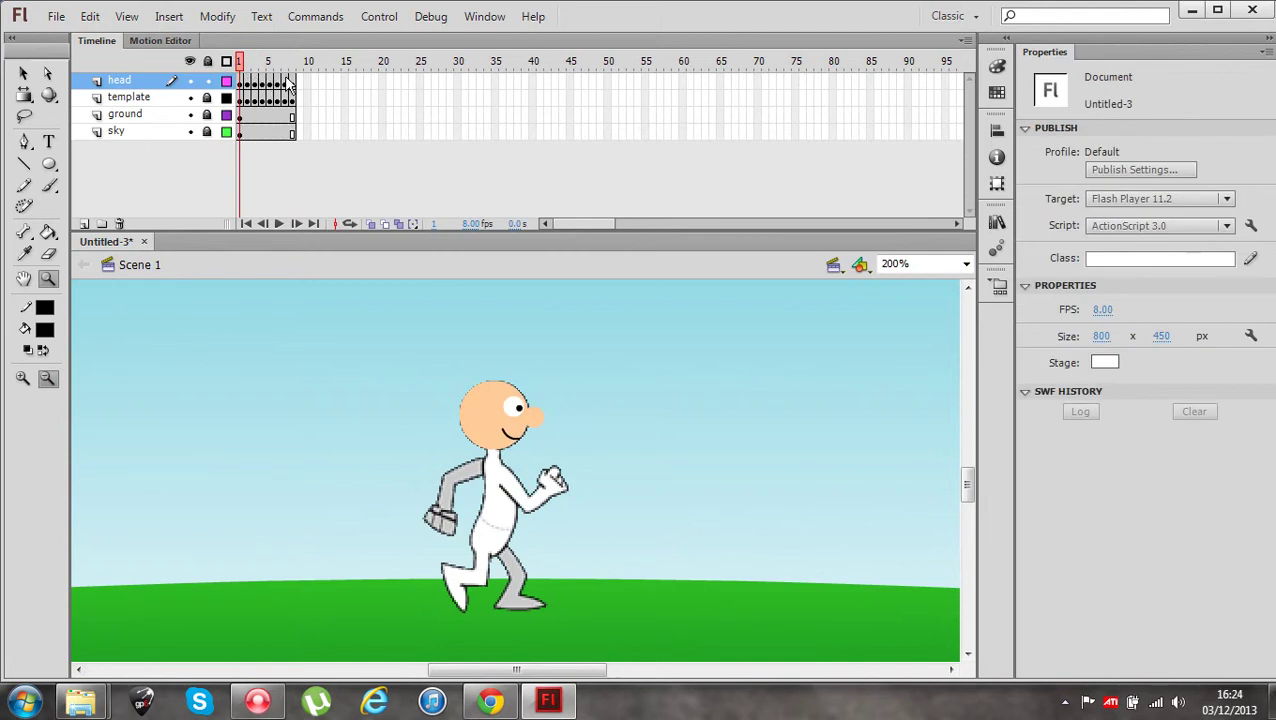
Zoom in to 400% on the head and go to frame 2 of the head layer
click(23, 378)
click(476, 443)
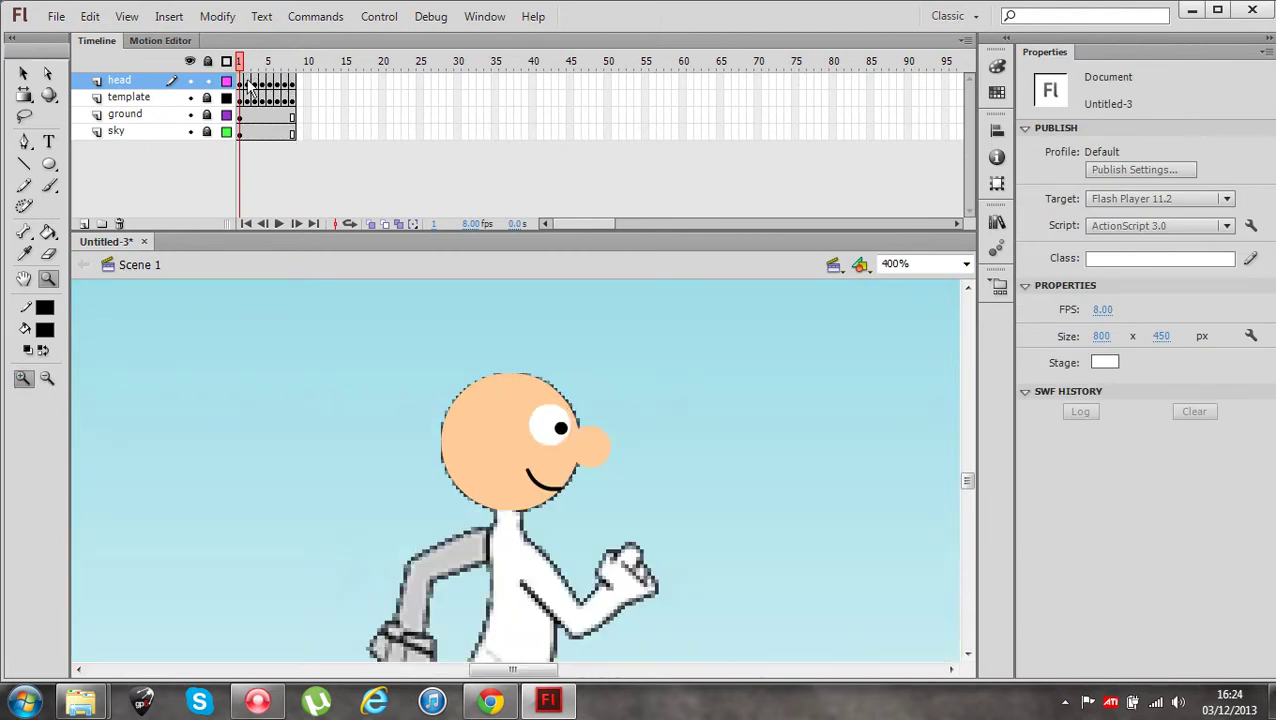
click(248, 82)
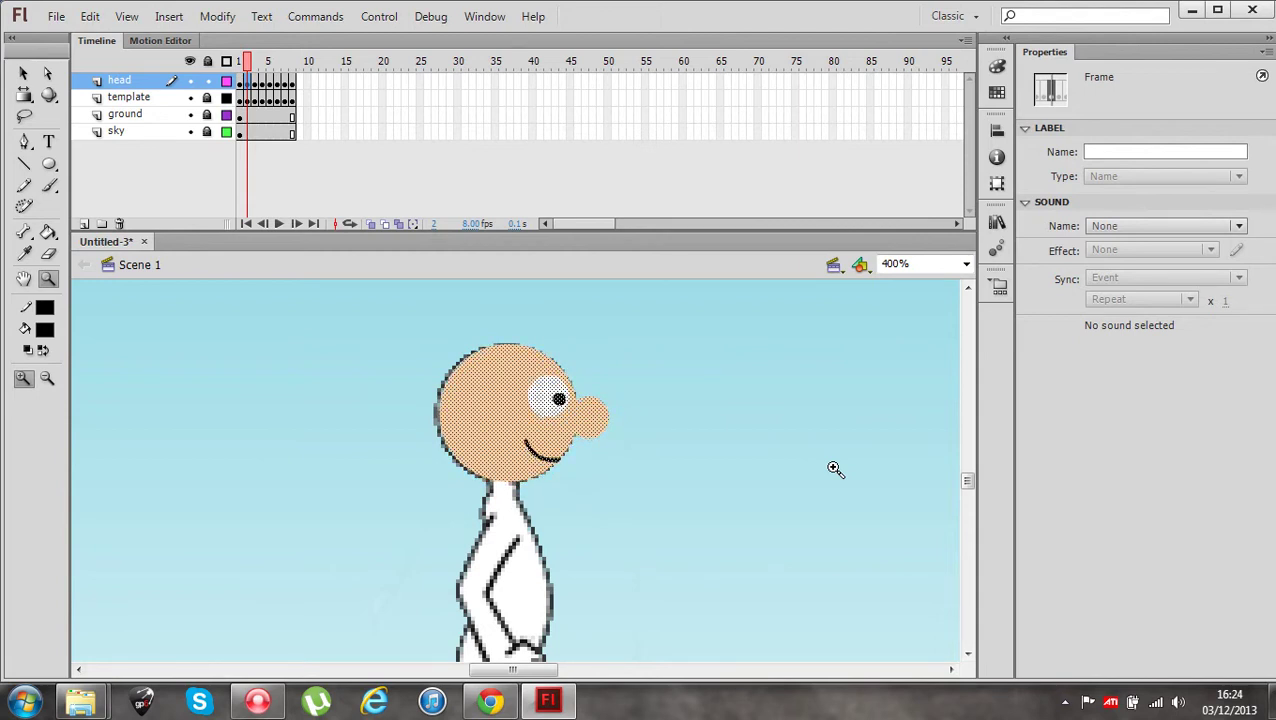
Nudge the head drawing upward on frames 3 and 4 to fit inside the cap
click(256, 88)
click(257, 85)
key(Up)
key(Up)
key(Up)
key(Up)
key(Up)
key(Up)
key(Up)
key(Up)
key(Up)
key(Up)
key(Up)
key(Up)
key(Up)
key(Up)
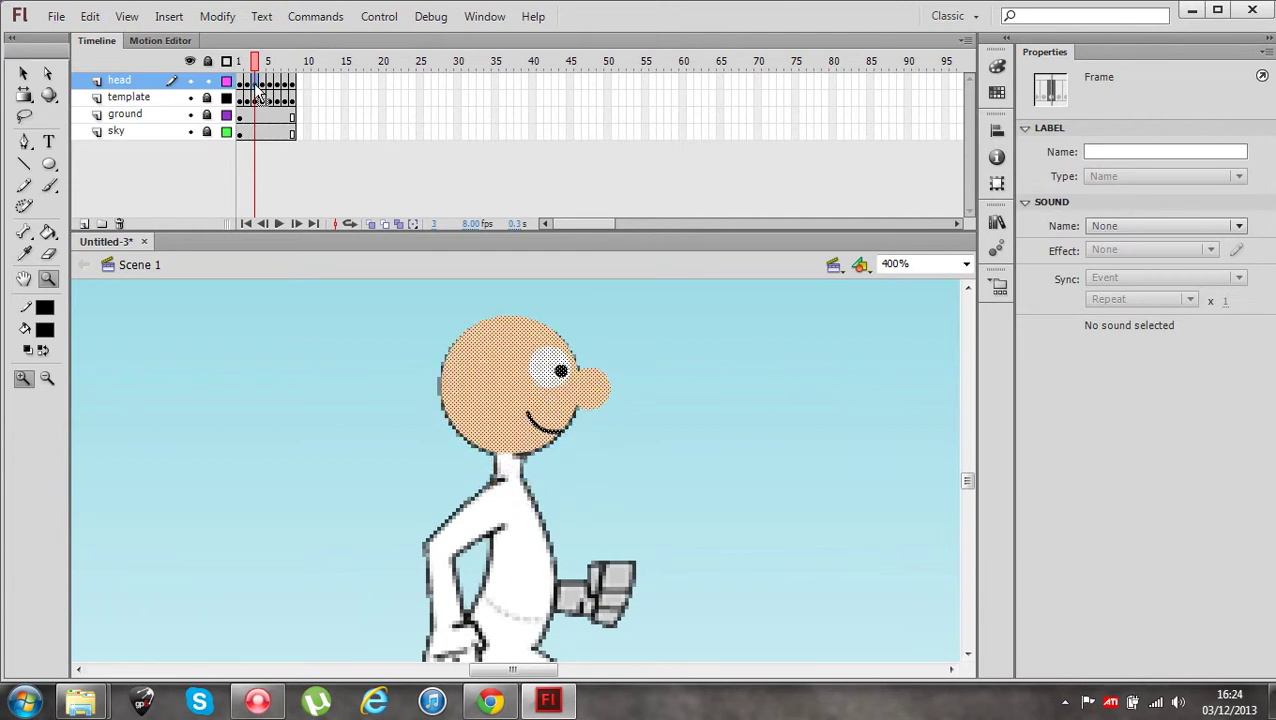
click(263, 84)
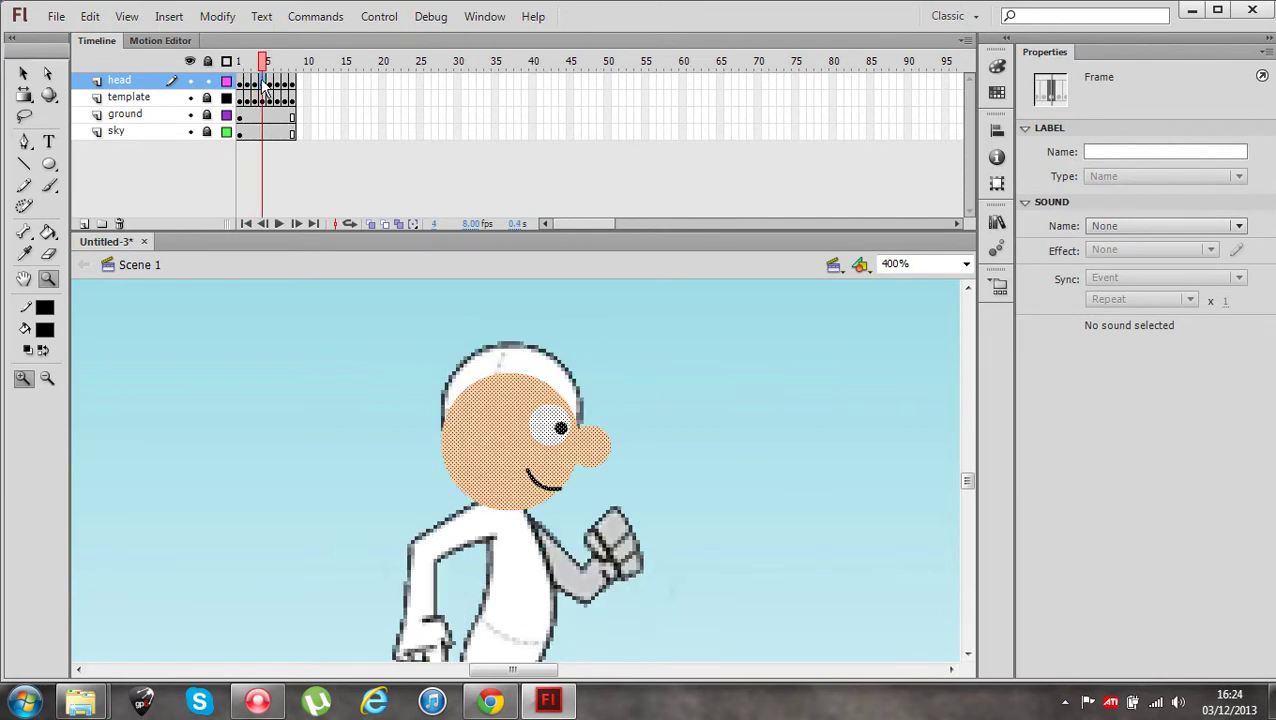
key(Up)
key(Up)
key(Up)
key(Up)
key(Up)
key(Up)
key(Up)
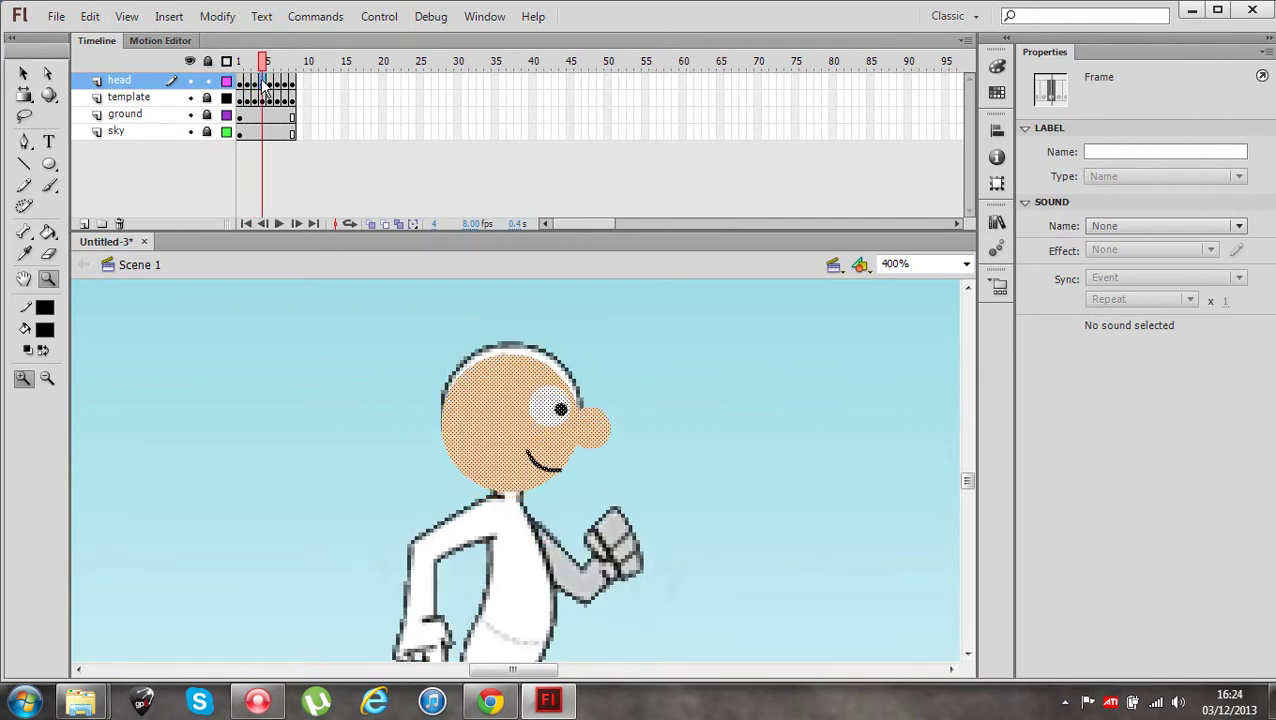
key(Up)
key(Up)
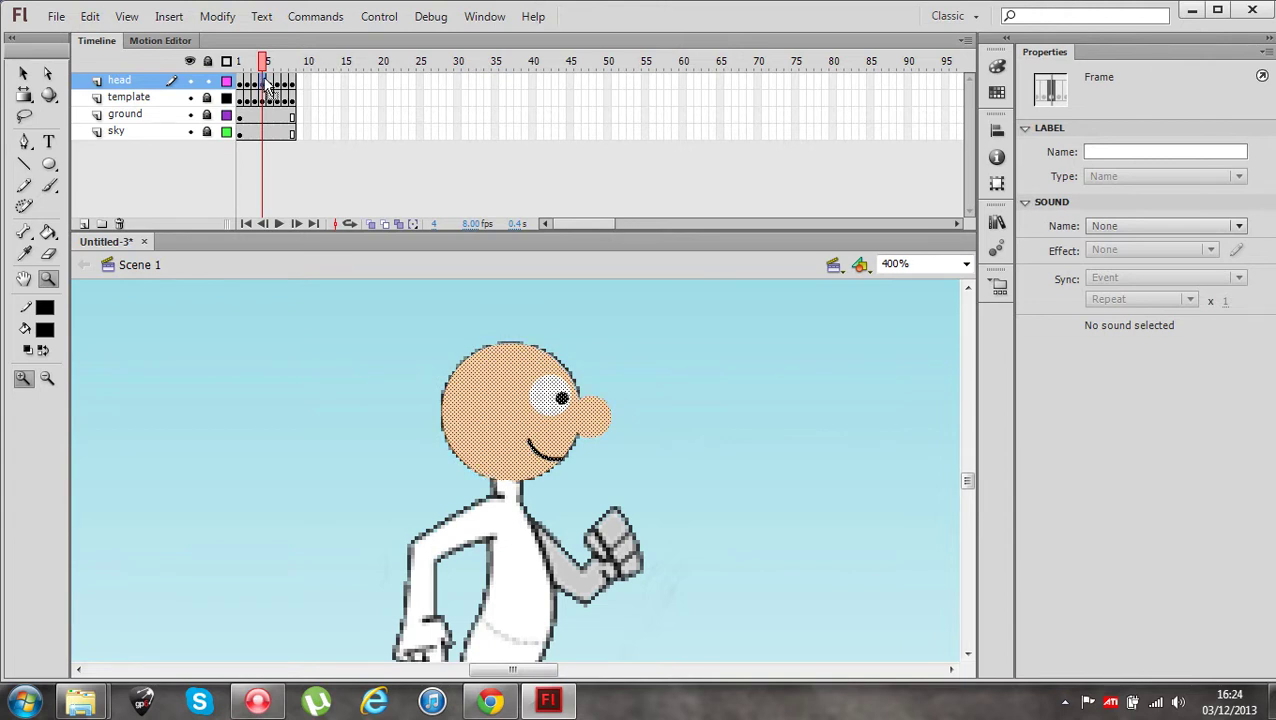
Check frames 5 and 6, then nudge the head up into the cap on frames 7 and 8
click(268, 84)
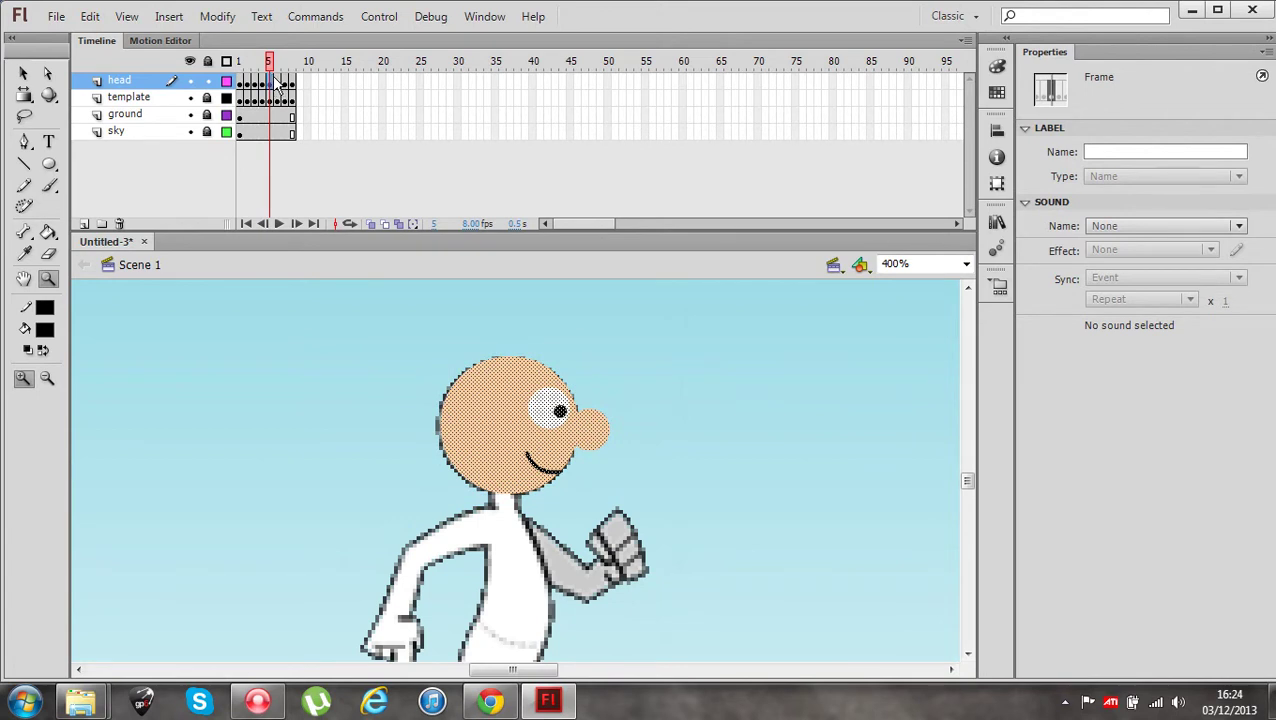
click(278, 84)
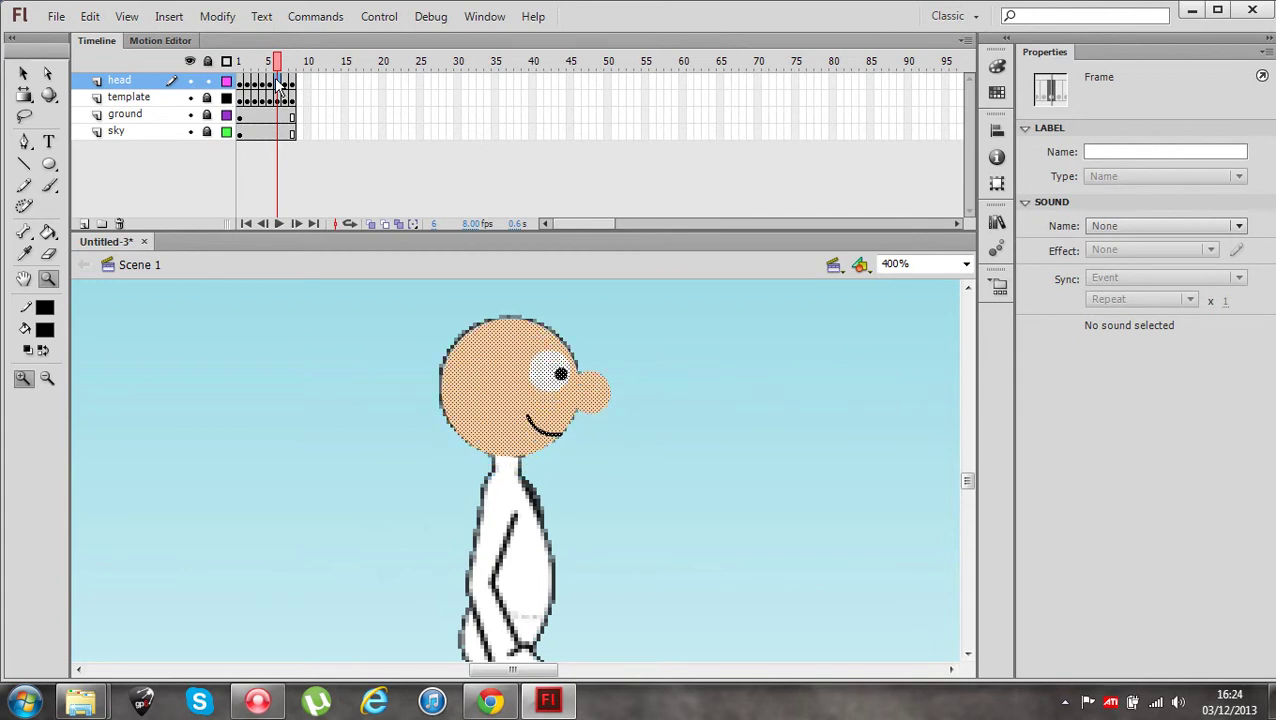
click(287, 84)
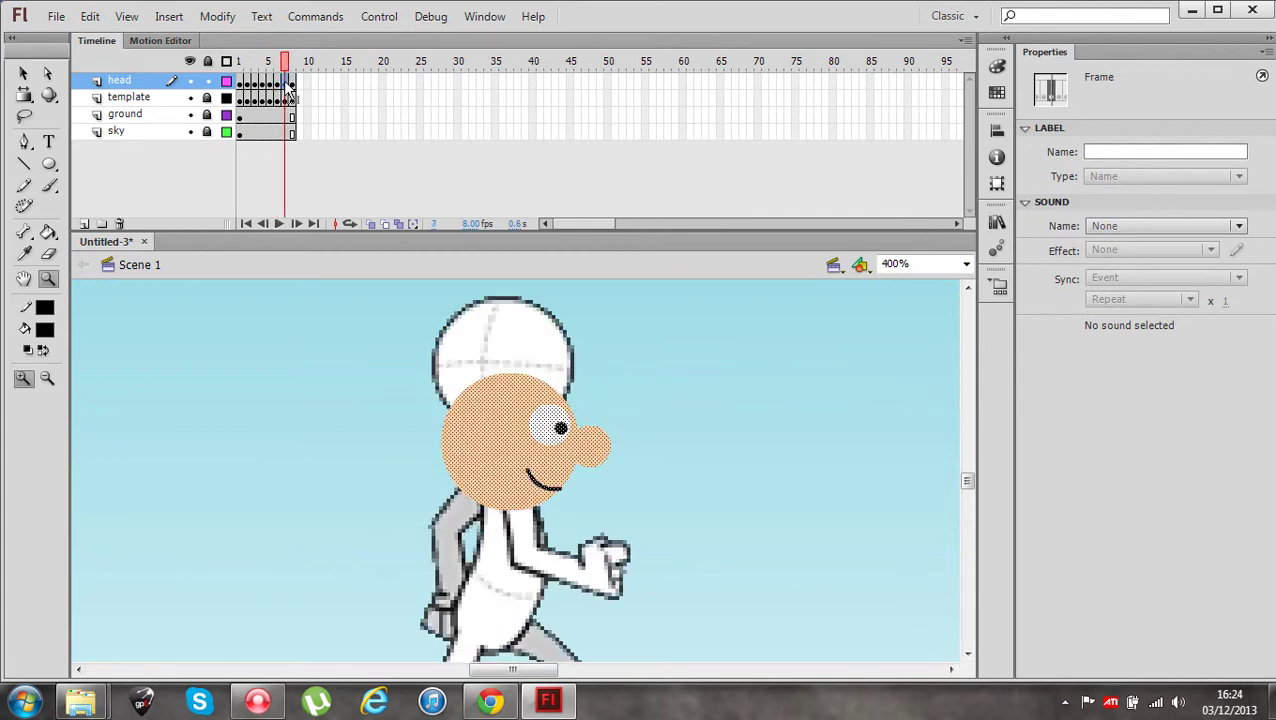
key(Up)
key(Up)
key(Up)
key(Up)
key(Up)
key(Up)
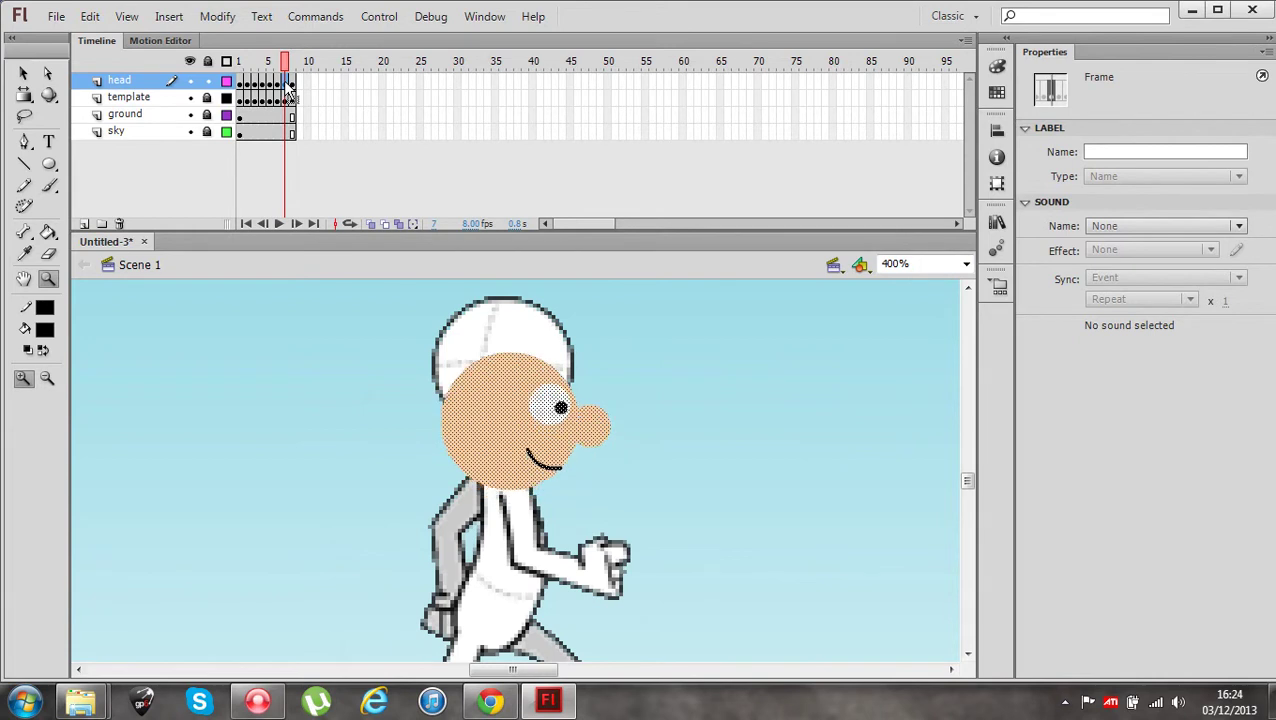
key(Up)
key(Up)
key(Up)
key(Up)
key(Up)
key(Up)
key(Up)
key(Up)
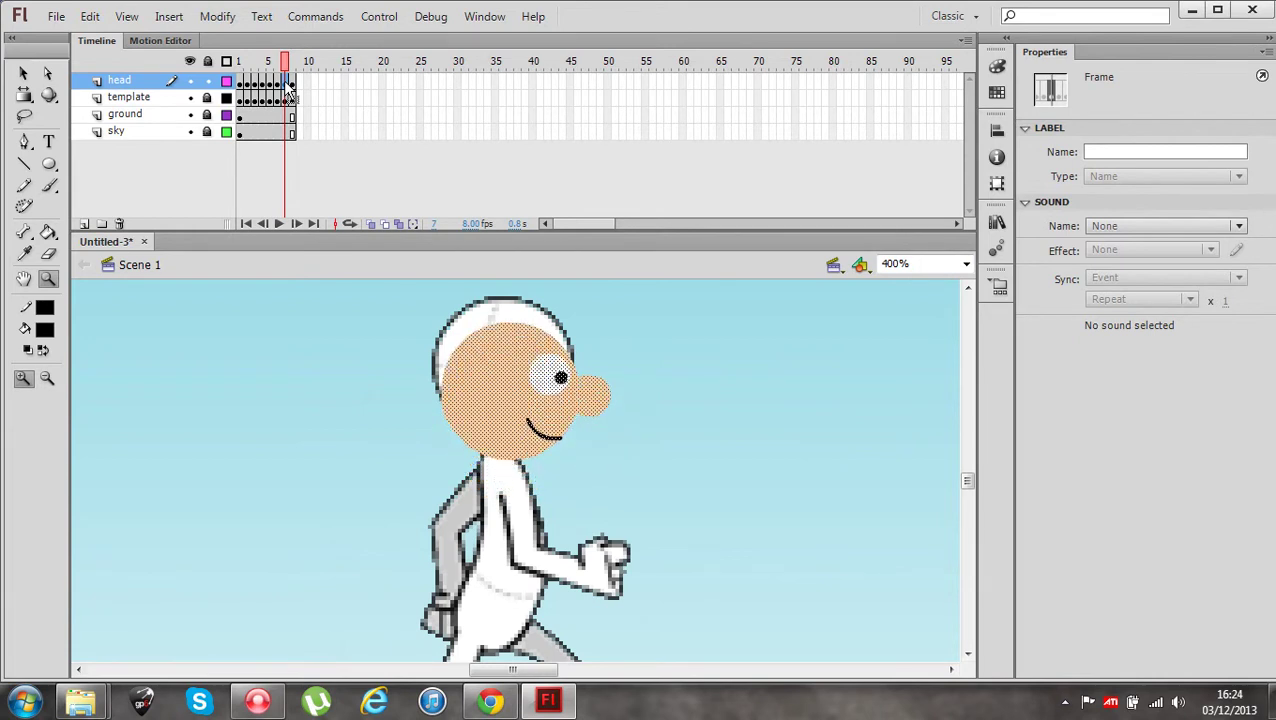
key(Up)
key(Up)
key(Up)
key(Up)
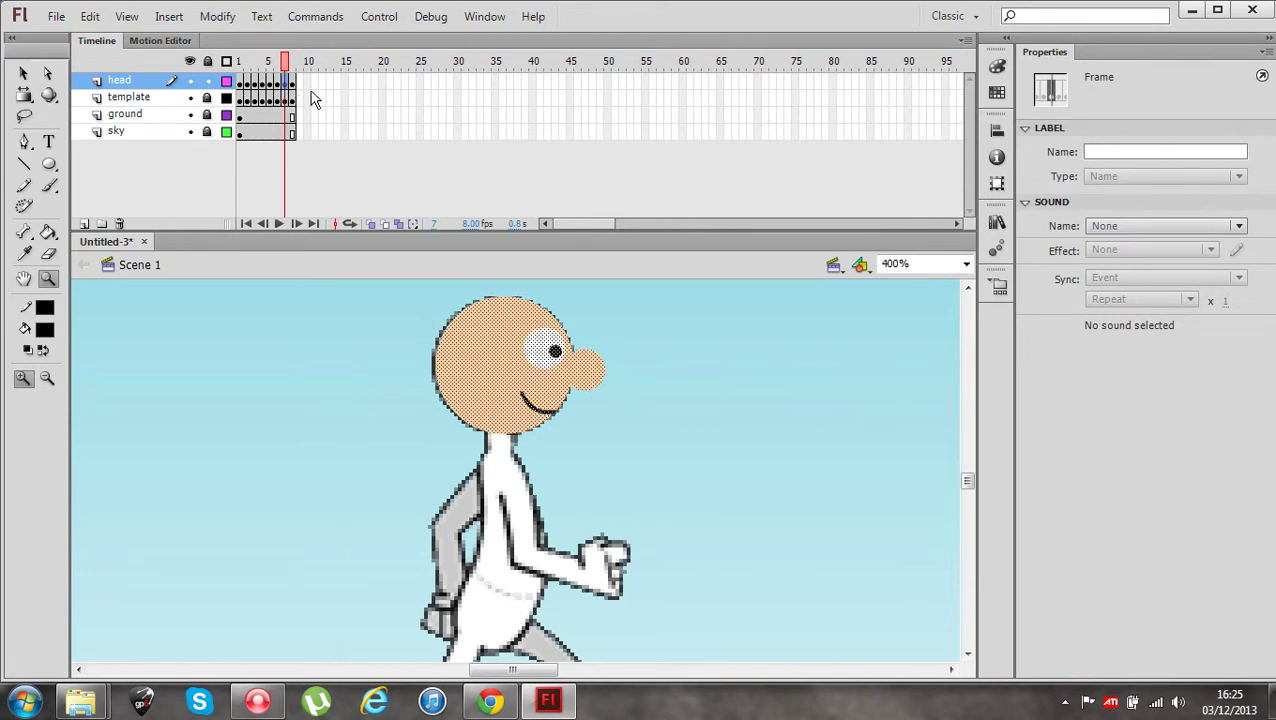
click(295, 87)
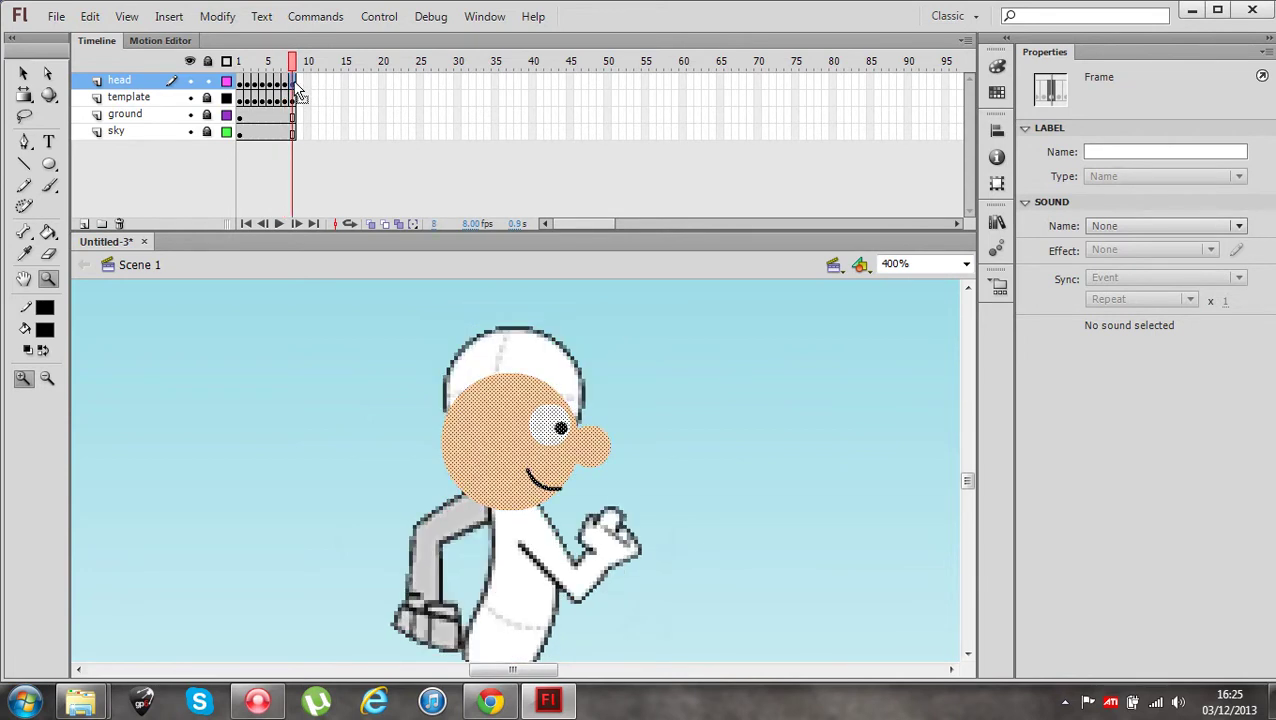
key(Up)
key(Up)
key(Up)
key(Up)
key(Up)
key(Up)
key(Up)
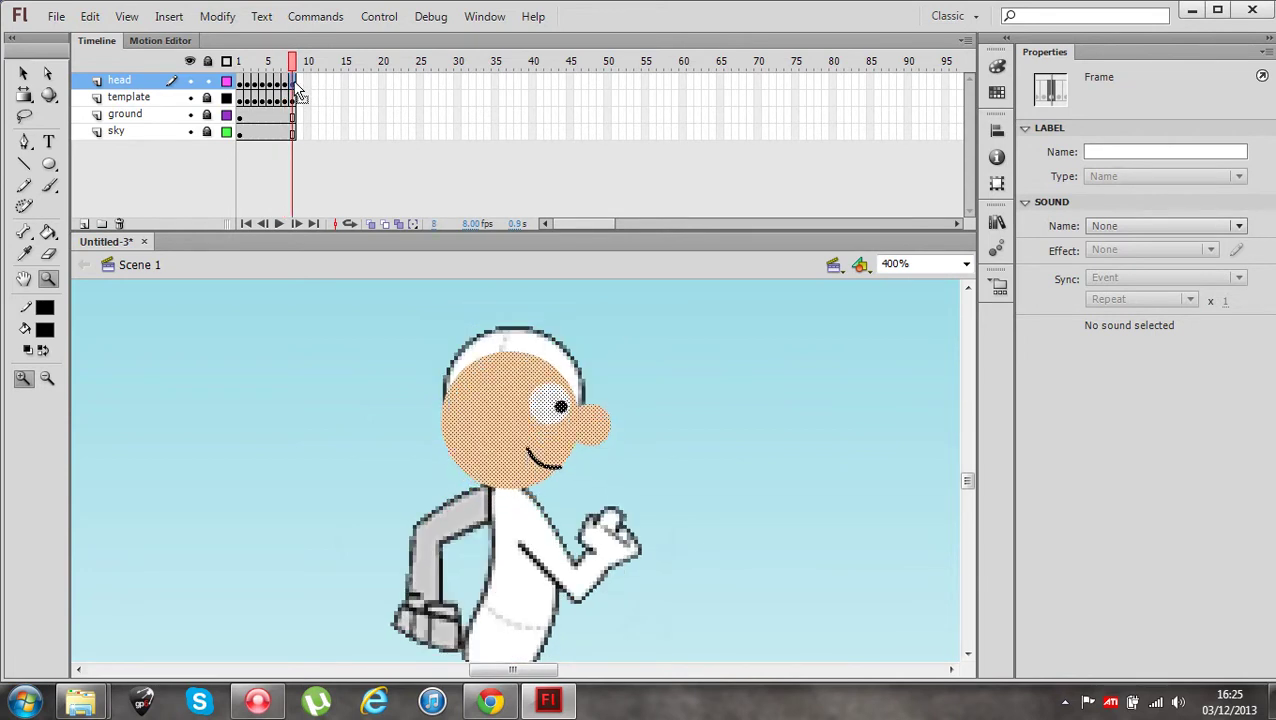
key(Up)
key(Up)
key(Up)
key(Up)
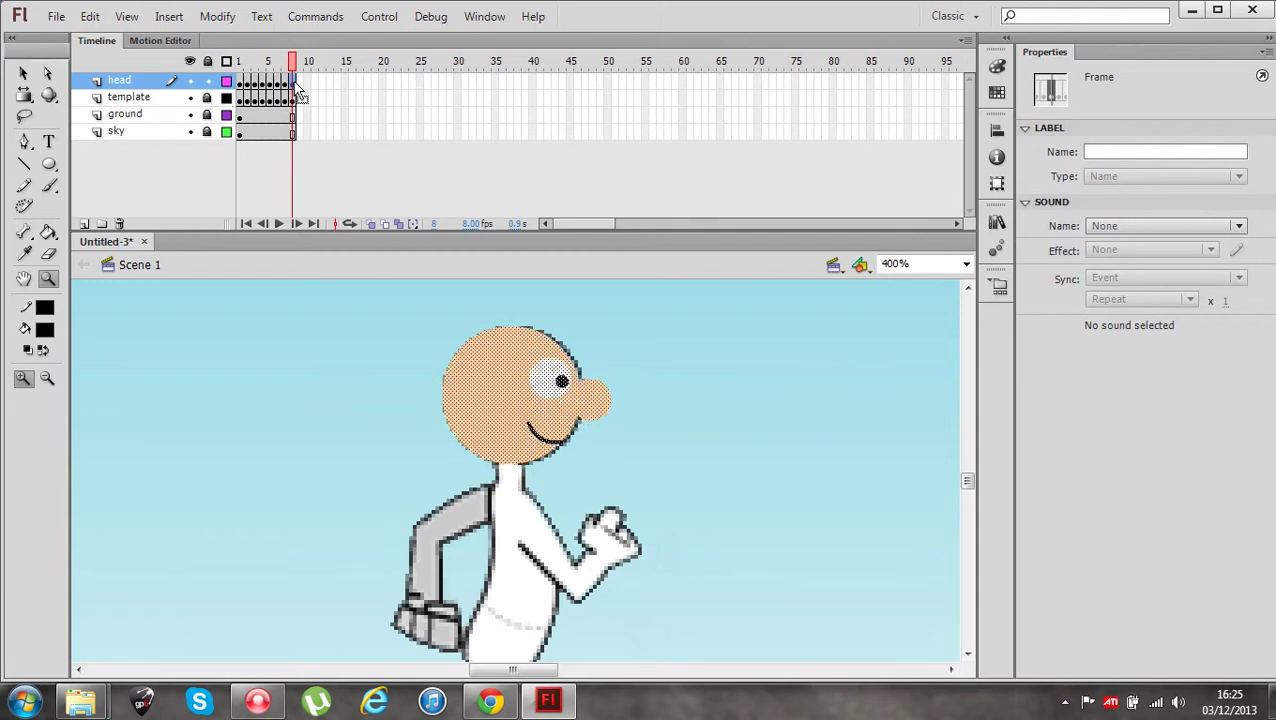
Rewind to frame 1 and add a new top layer named 'clothes'
click(270, 182)
drag(282, 62, 239, 66)
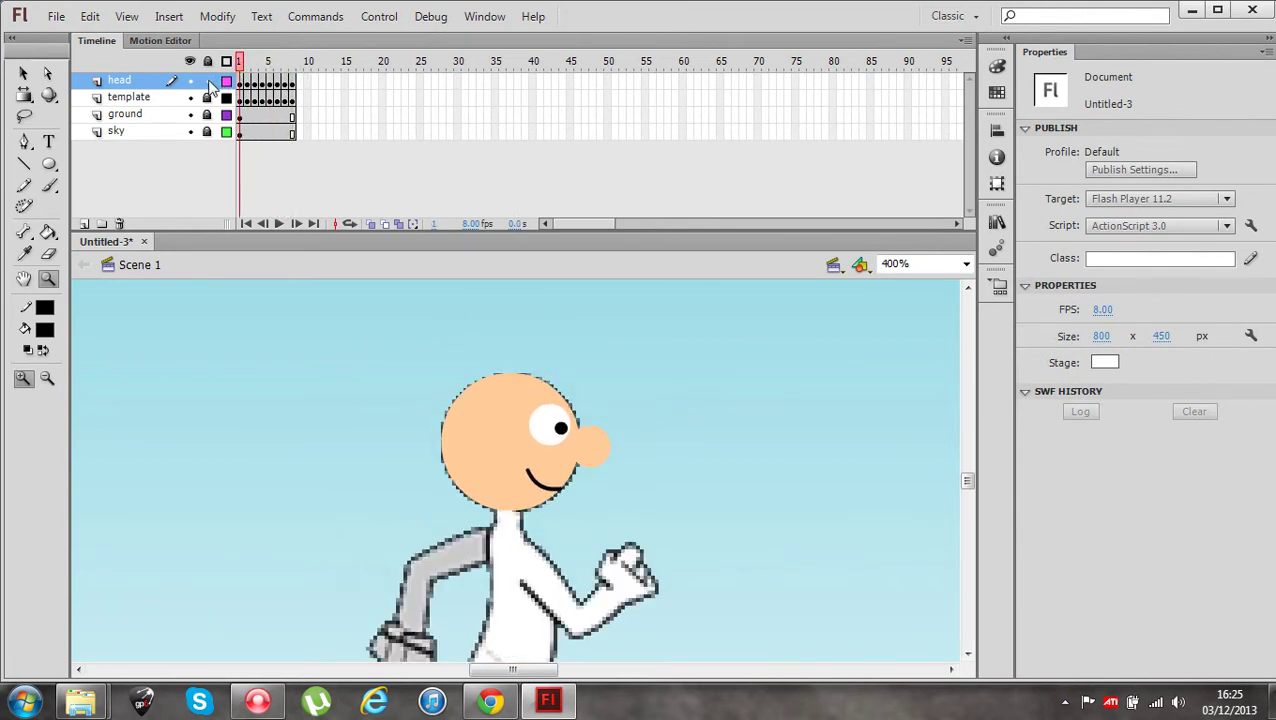
click(85, 224)
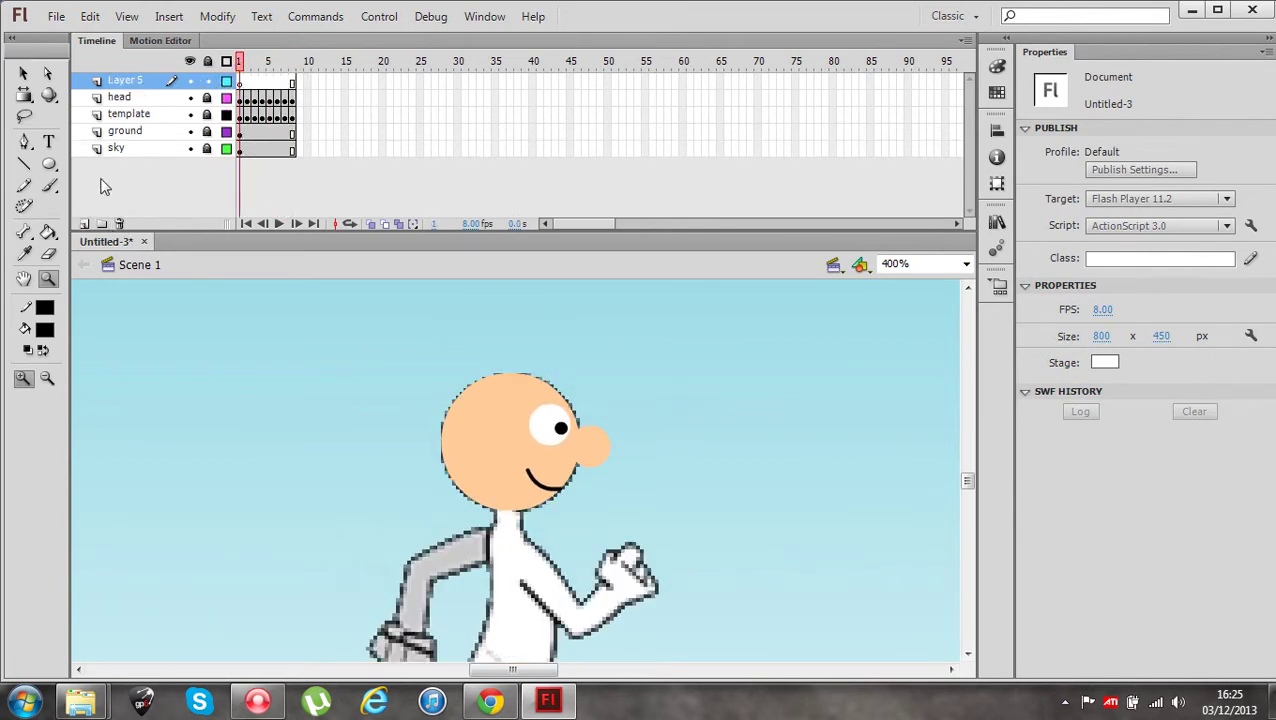
double_click(128, 81)
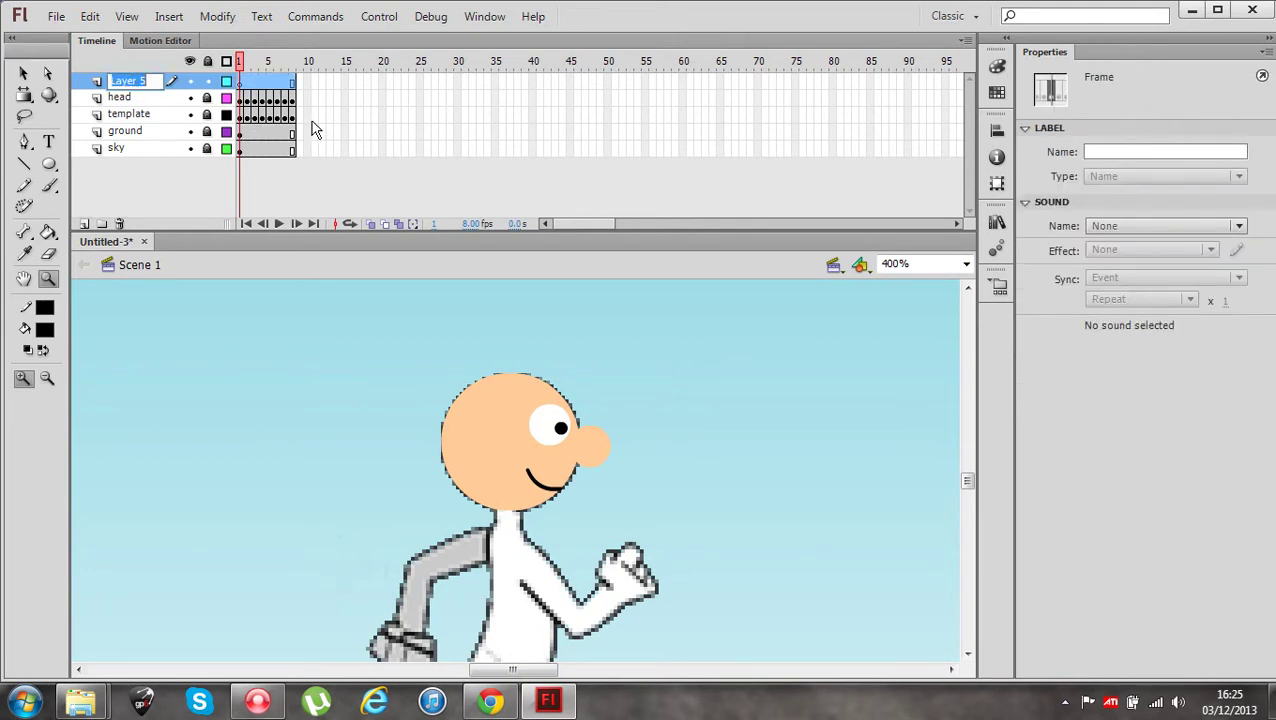
text(clothes)
click(201, 171)
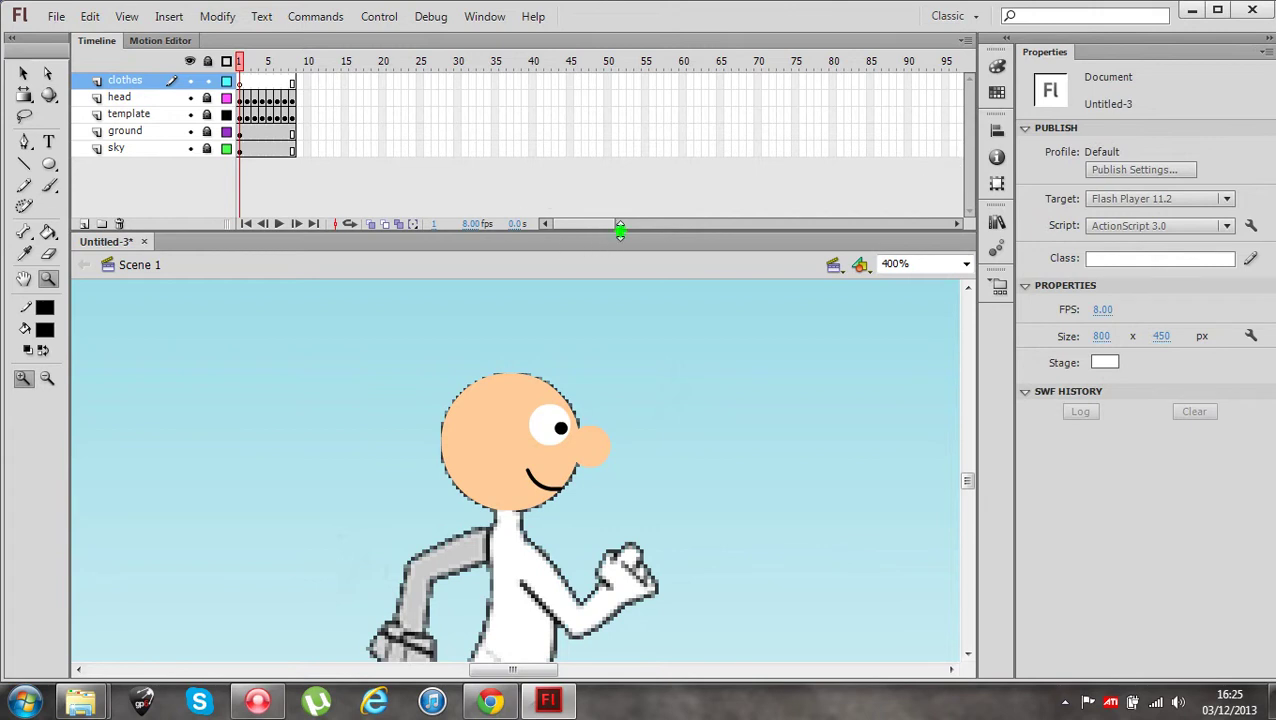
Shrink the timeline, preview the walk poses, and convert the clothes-layer frames to blank keyframes
drag(620, 231, 625, 193)
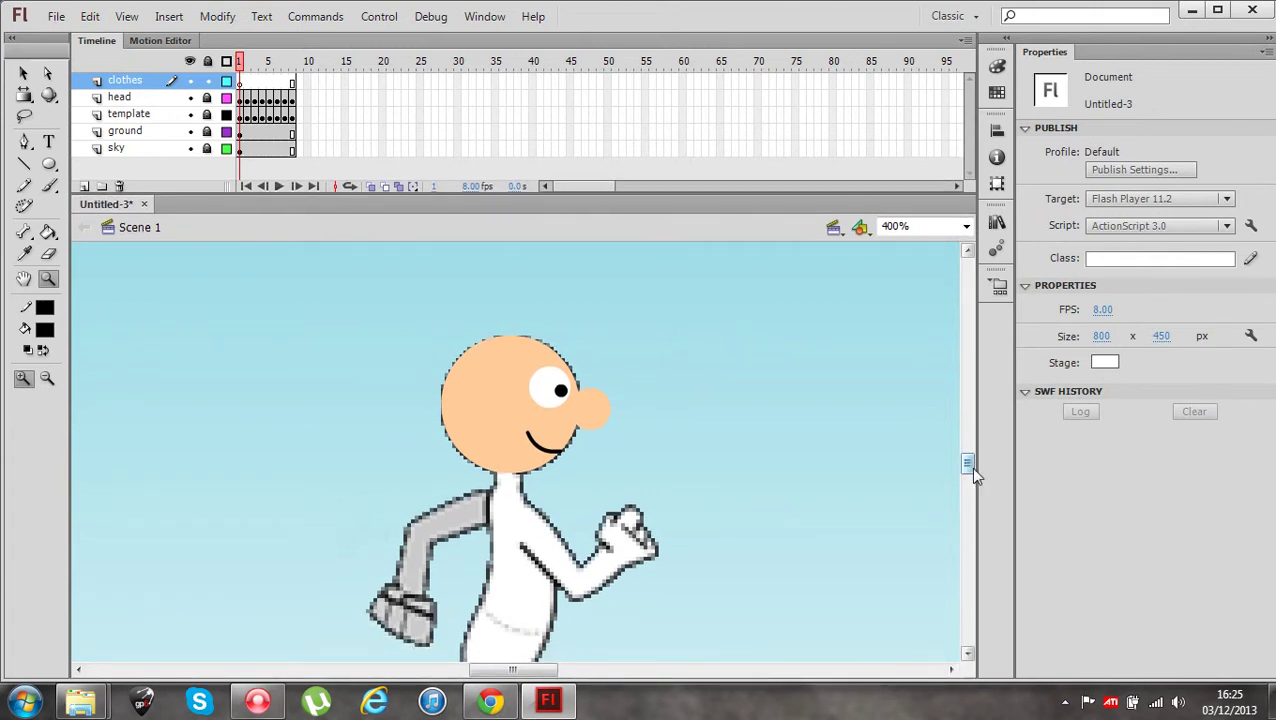
drag(972, 468, 966, 477)
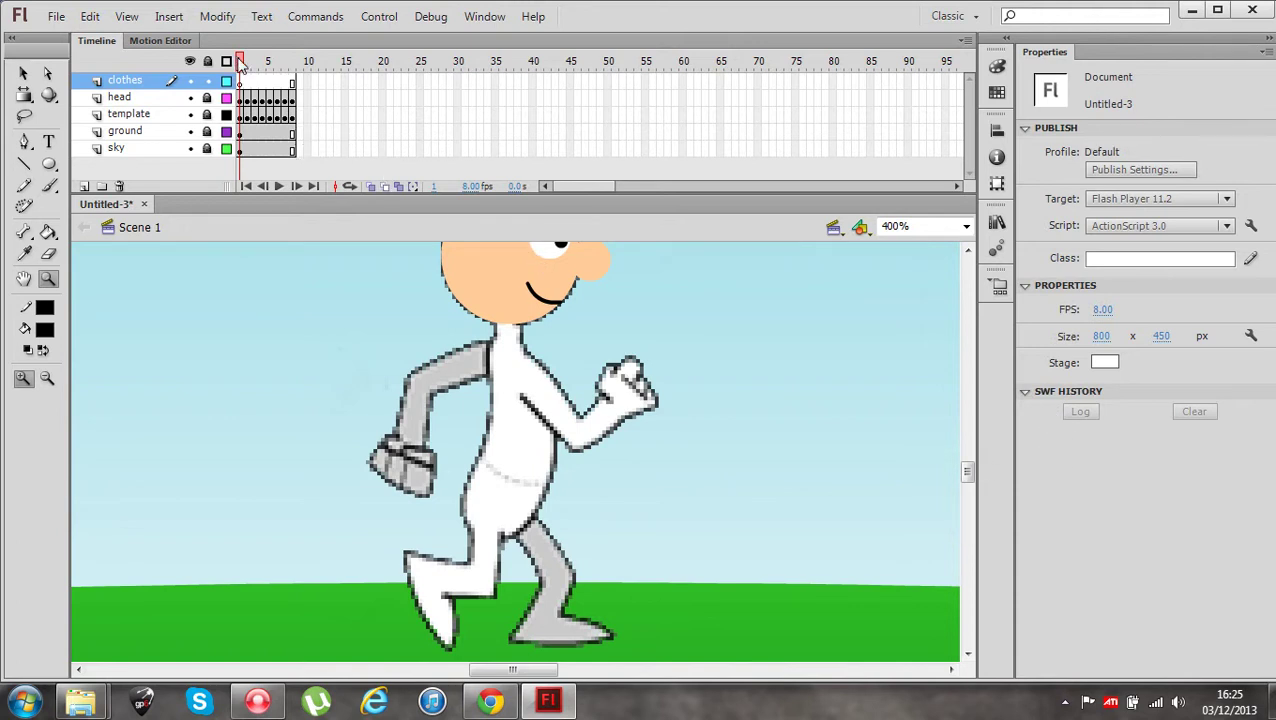
mouse_move(240, 63)
mouse_down()
mouse_move(276, 63)
mouse_move(240, 63)
mouse_up()
drag(967, 474, 967, 468)
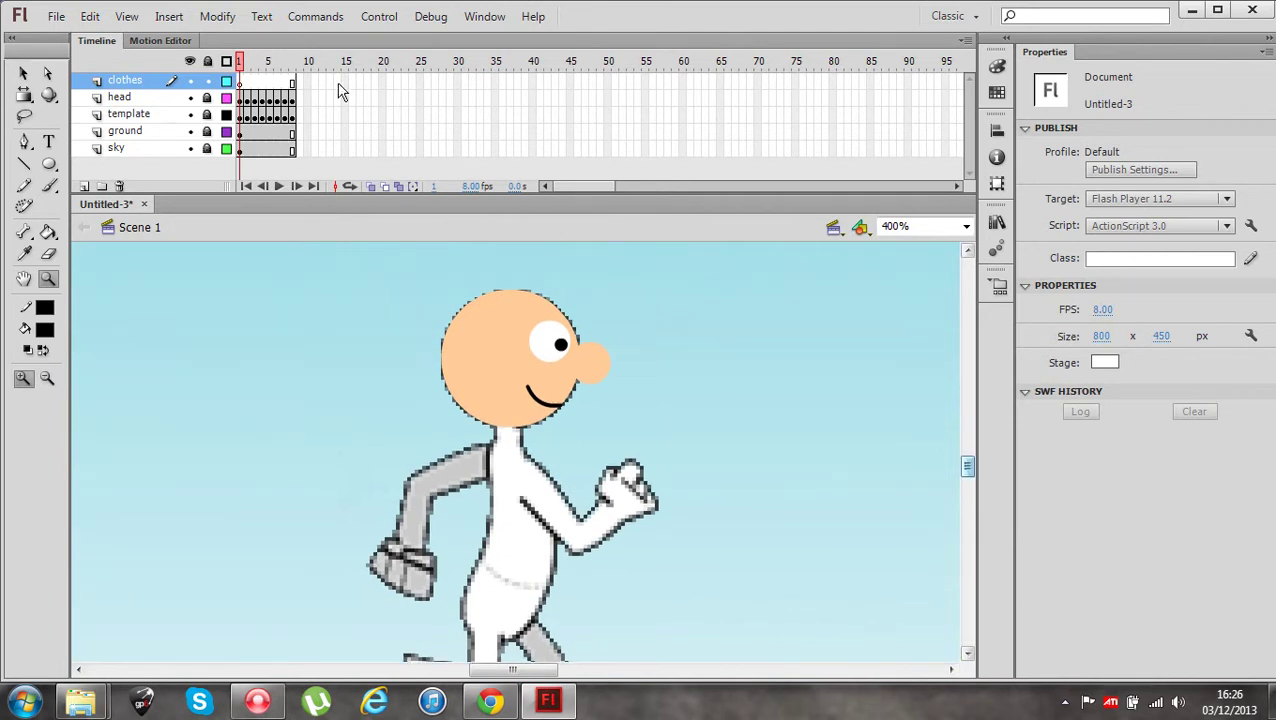
mouse_move(240, 64)
mouse_down()
mouse_move(310, 75)
mouse_move(239, 82)
mouse_up()
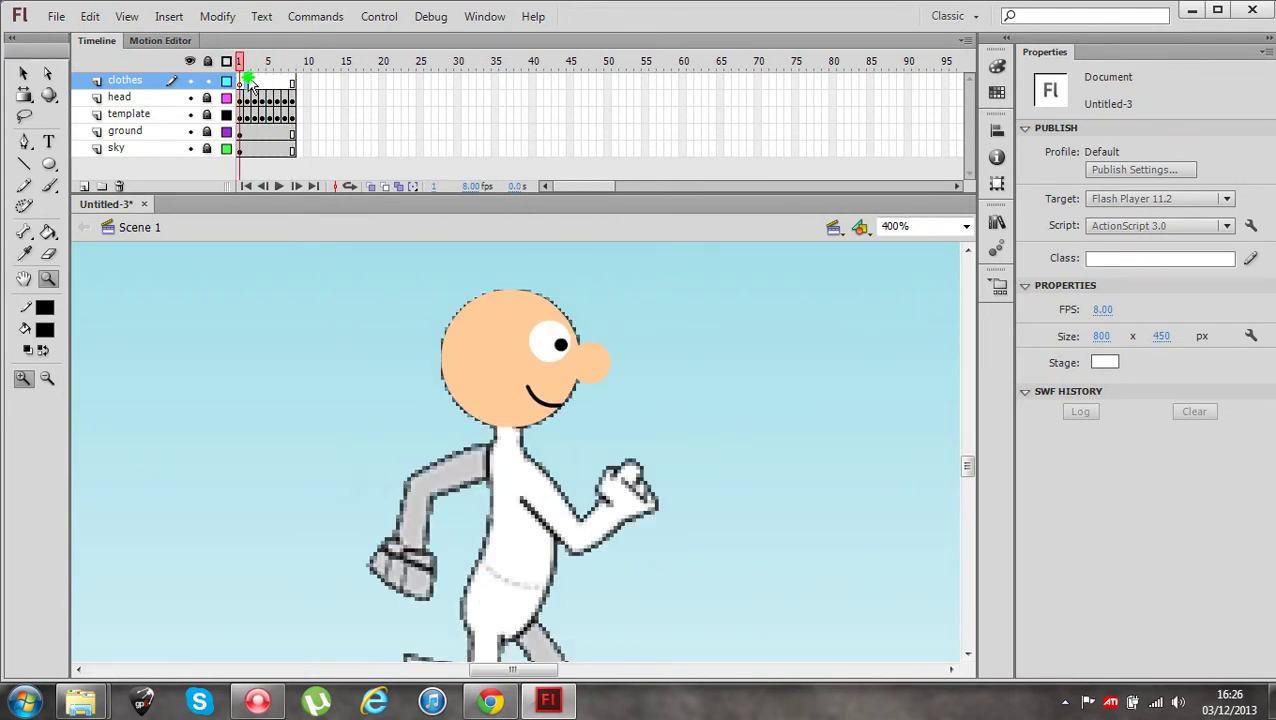
click(249, 82)
right_click(258, 76)
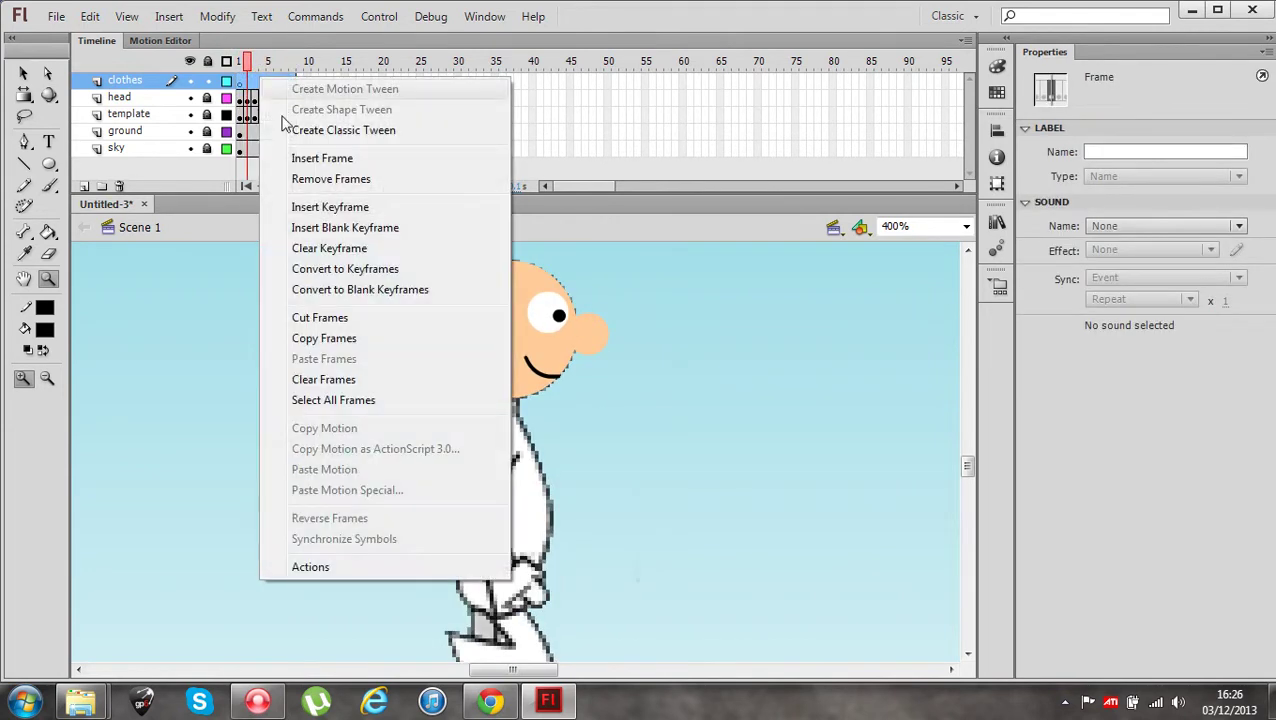
click(333, 289)
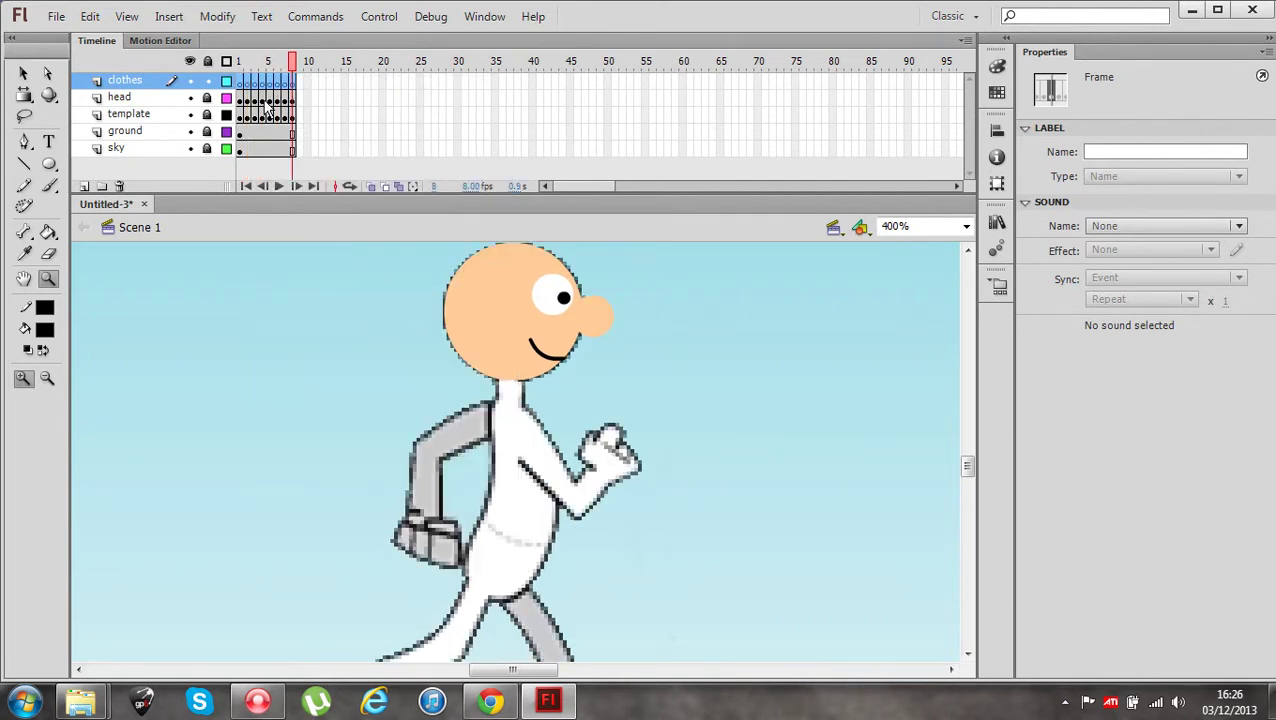
On frame 1, set a #33FF00 green stroke and draw a line down from the neck along the chest
click(241, 82)
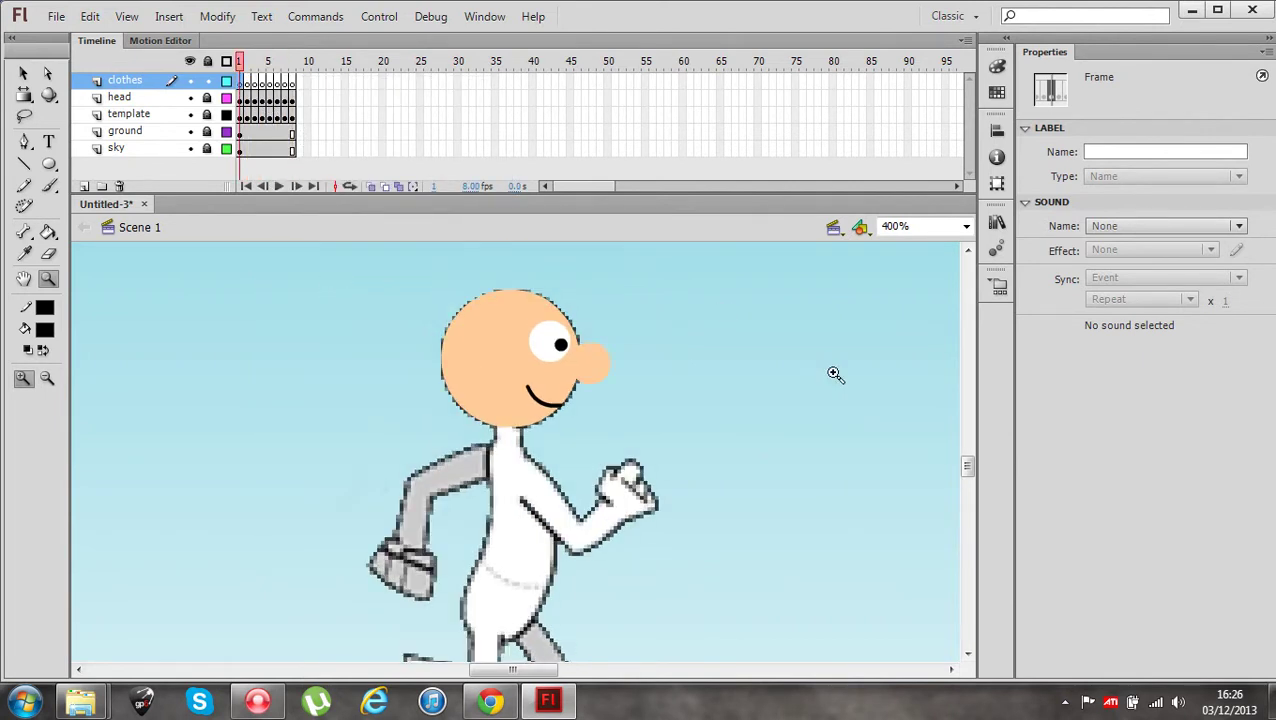
drag(968, 470, 968, 476)
click(24, 379)
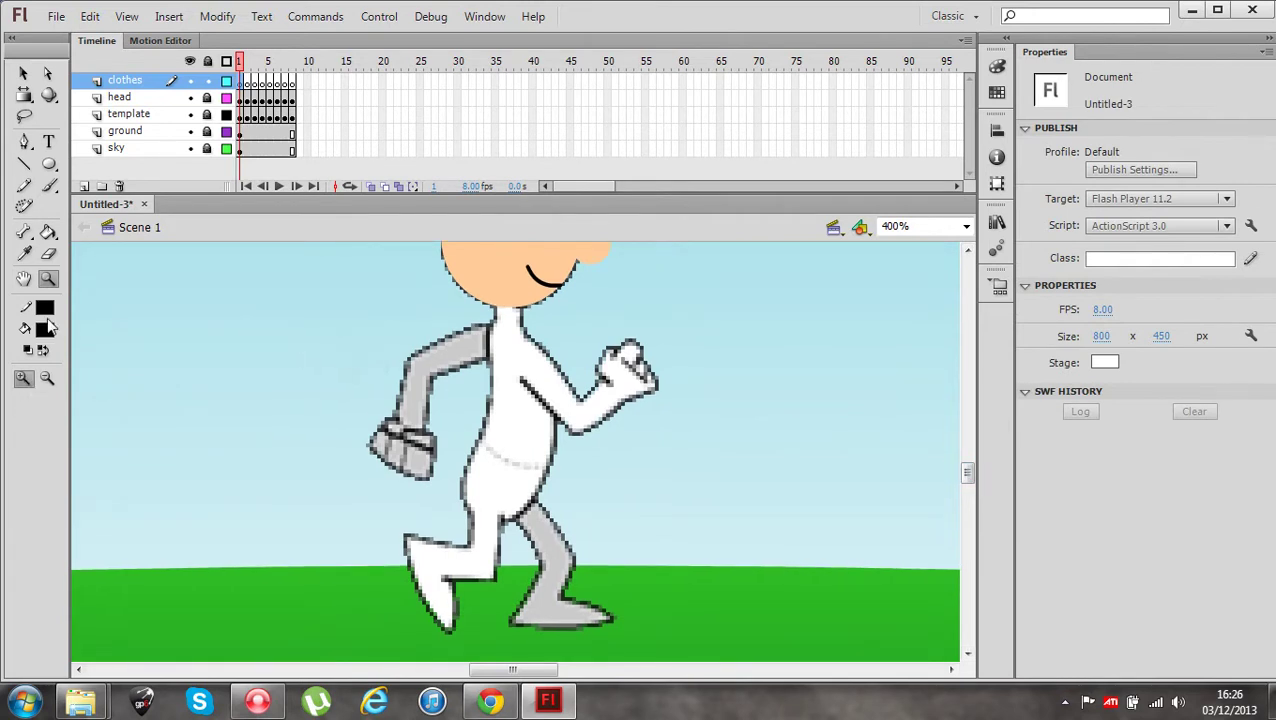
click(25, 164)
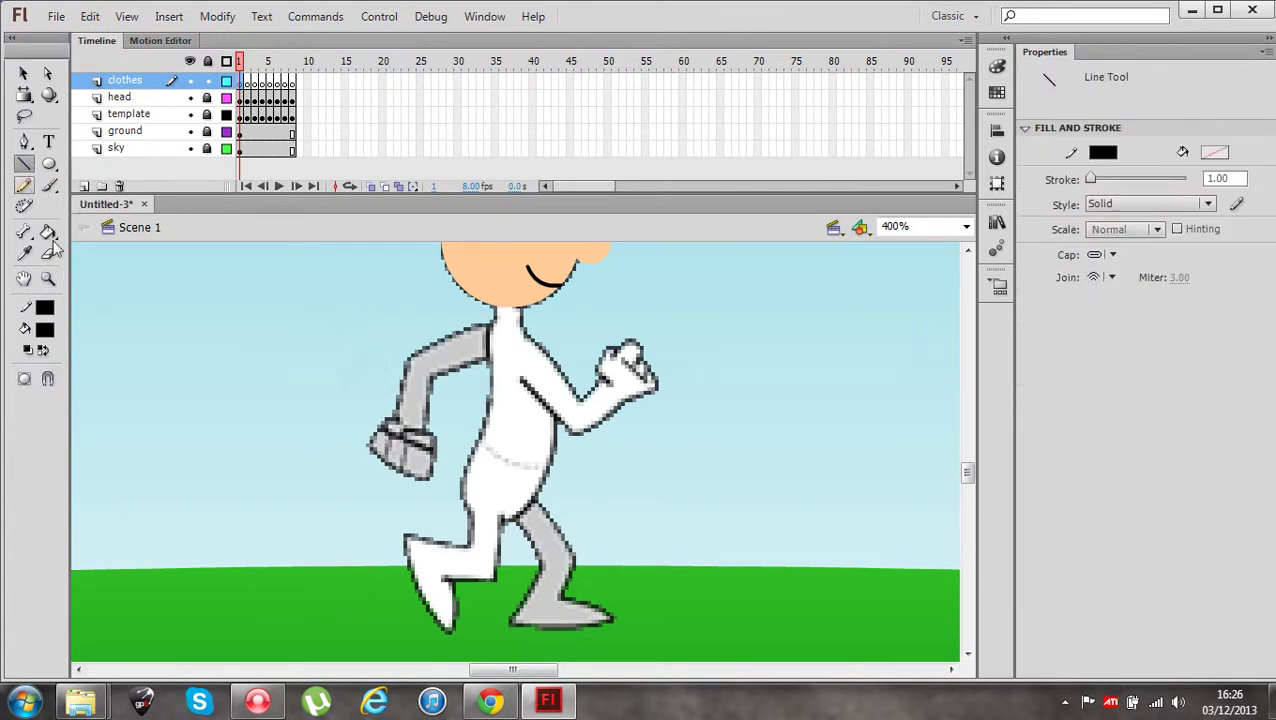
click(46, 308)
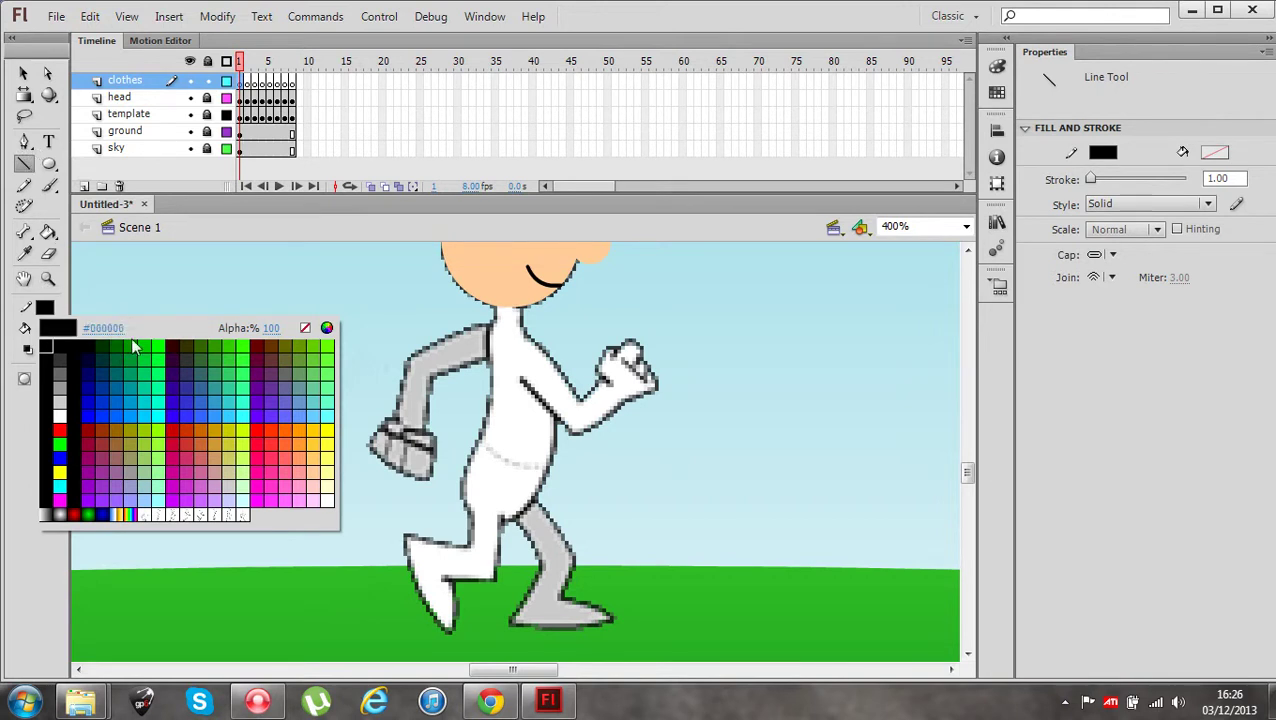
click(243, 342)
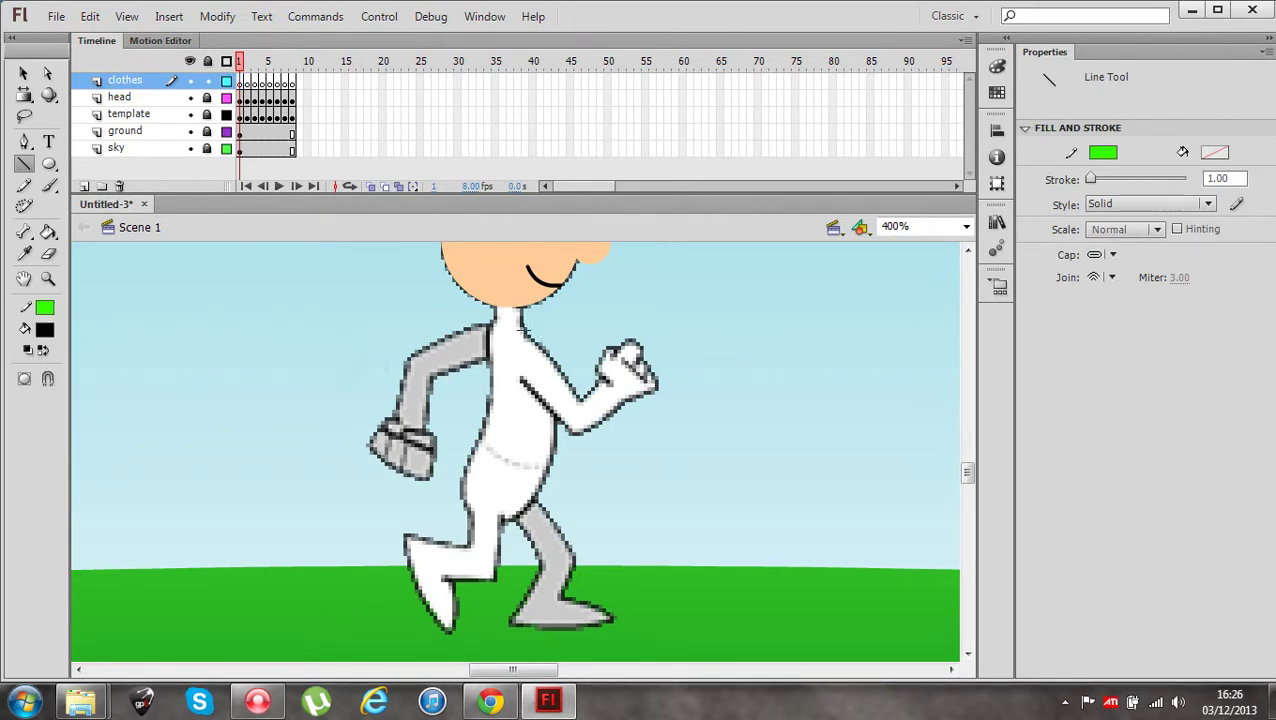
mouse_move(522, 331)
mouse_down()
mouse_move(581, 402)
mouse_move(606, 380)
mouse_move(610, 345)
mouse_move(633, 339)
mouse_move(660, 386)
mouse_move(575, 433)
mouse_move(521, 378)
mouse_up()
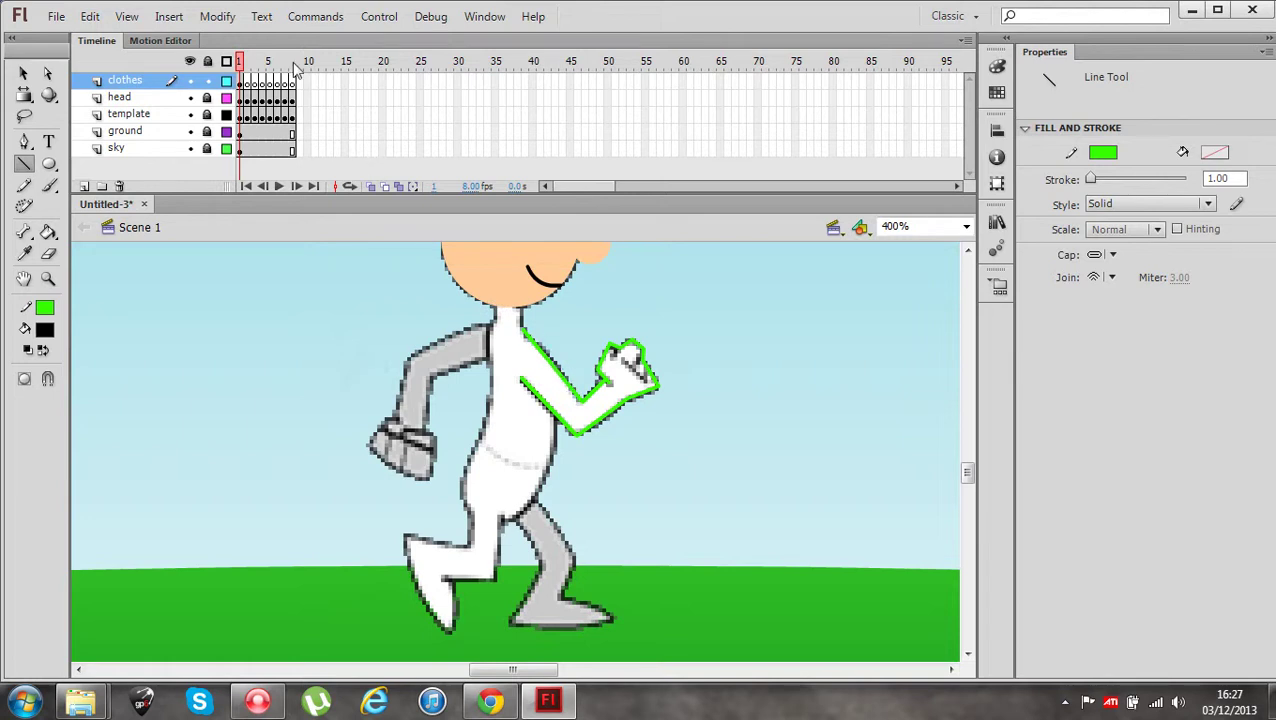
Check the View menu's snapping options, then draw a green line closing the arm at the shoulder
click(224, 17)
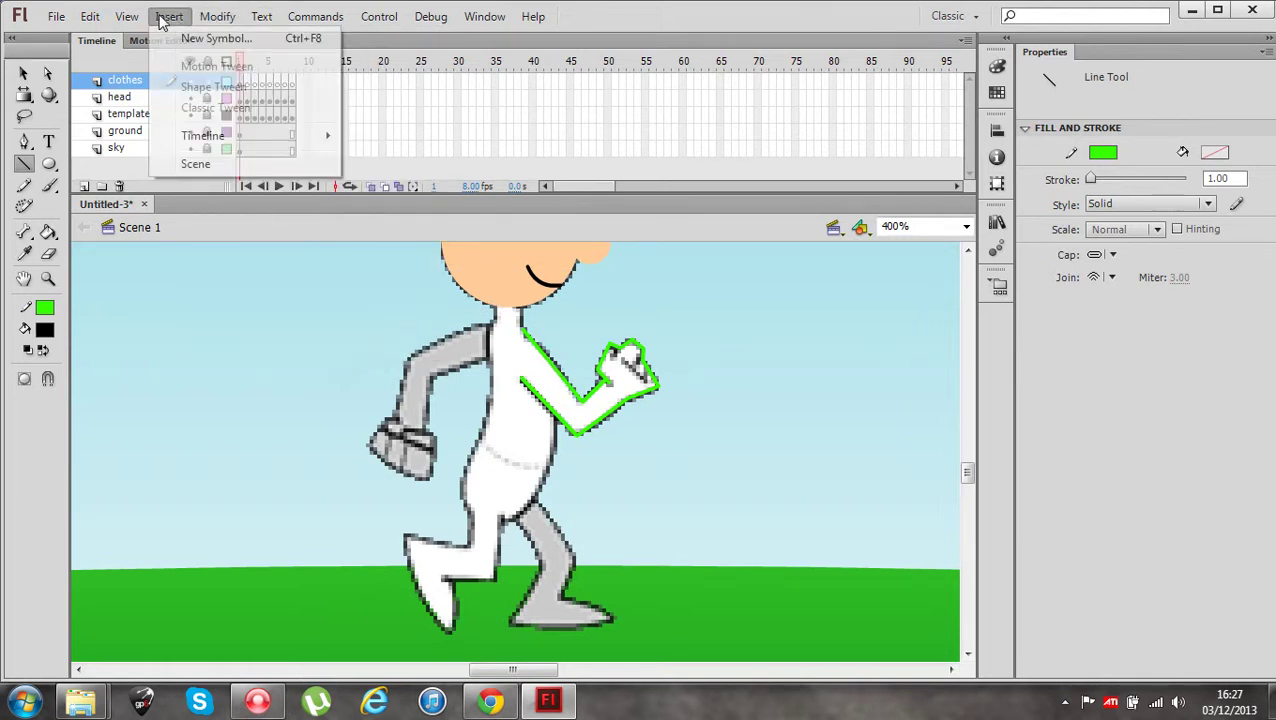
mouse_move(118, 19)
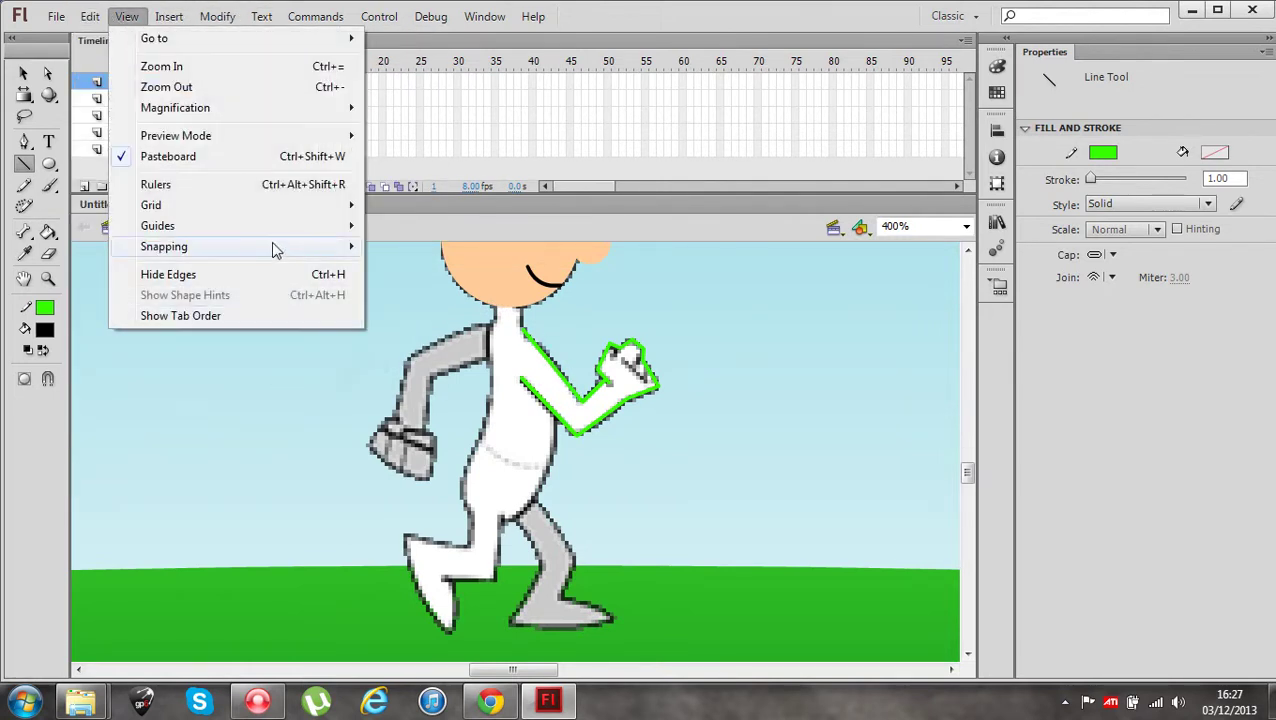
mouse_move(276, 251)
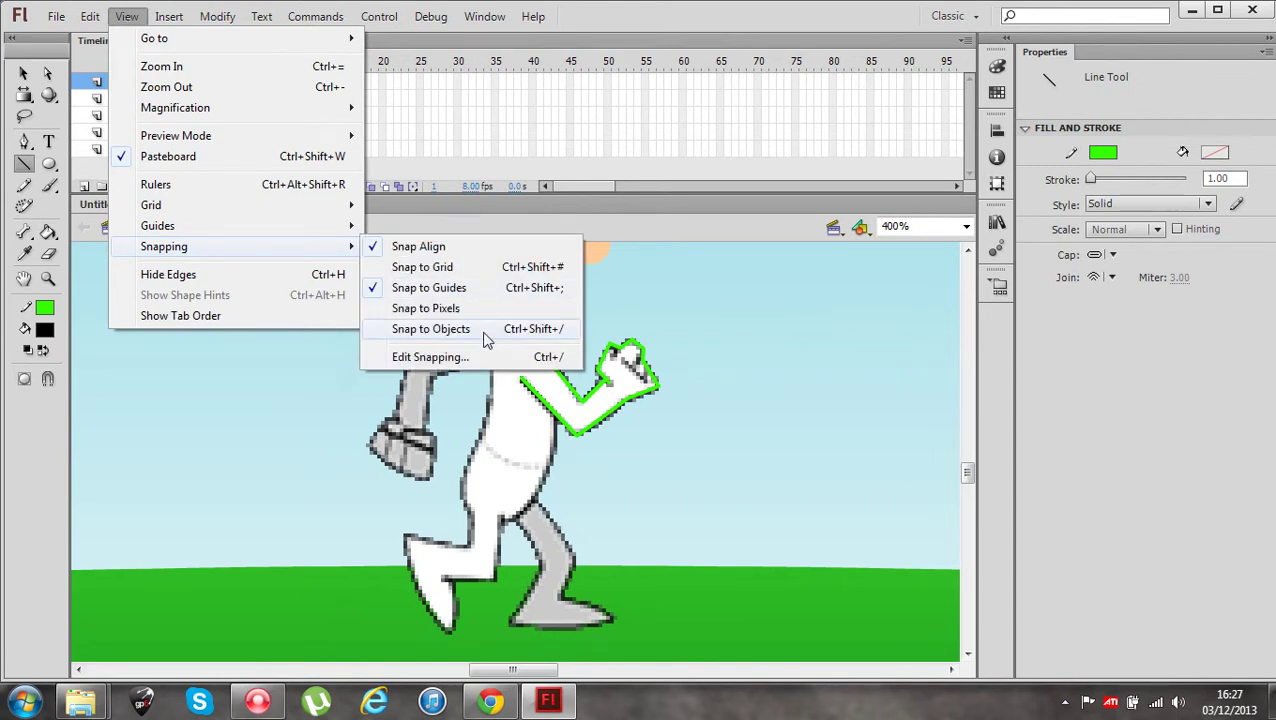
click(596, 12)
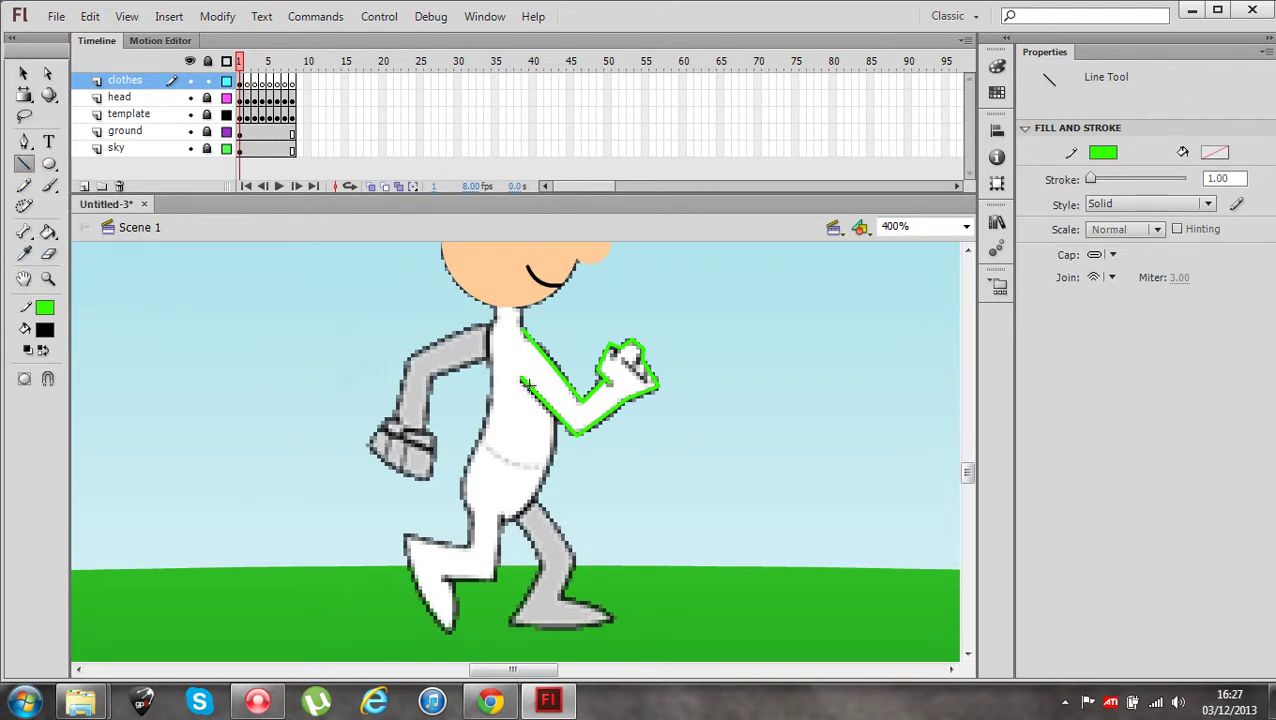
drag(530, 385, 550, 354)
Bend the green shoulder line into a curve, then zoom to 1600% on the arm
click(23, 73)
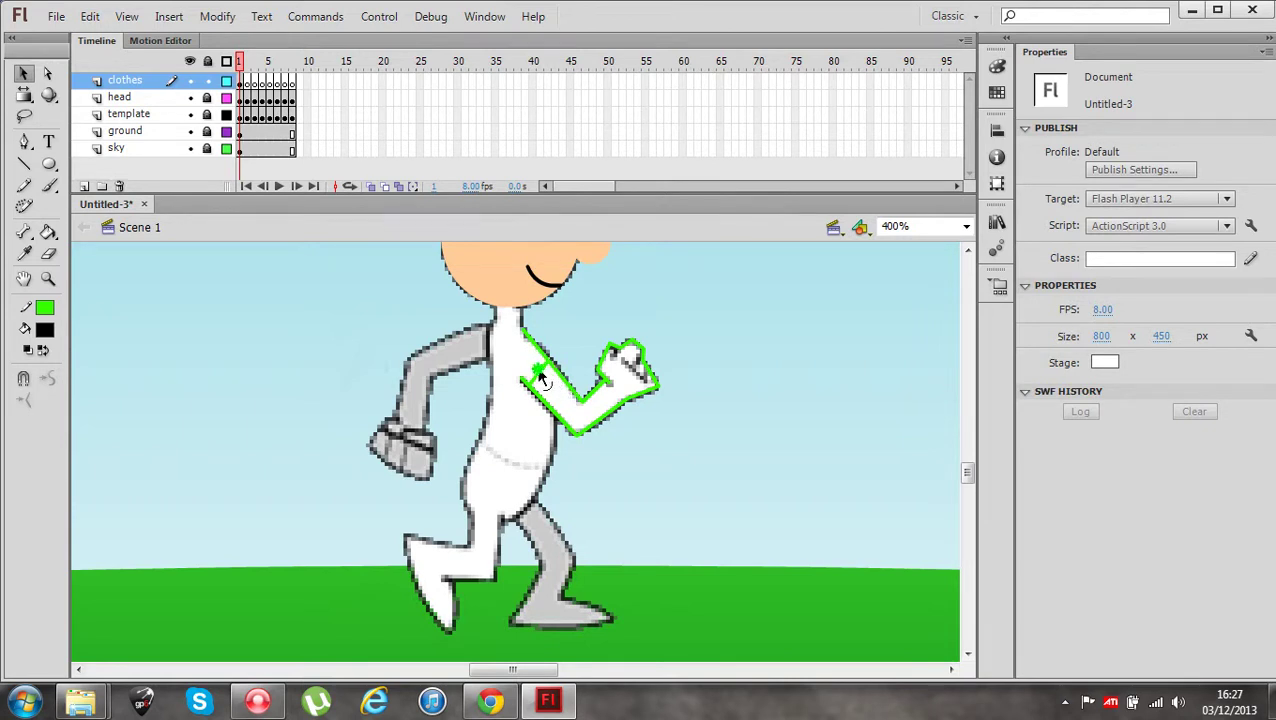
mouse_move(539, 375)
mouse_down()
mouse_move(578, 405)
mouse_move(573, 388)
mouse_up()
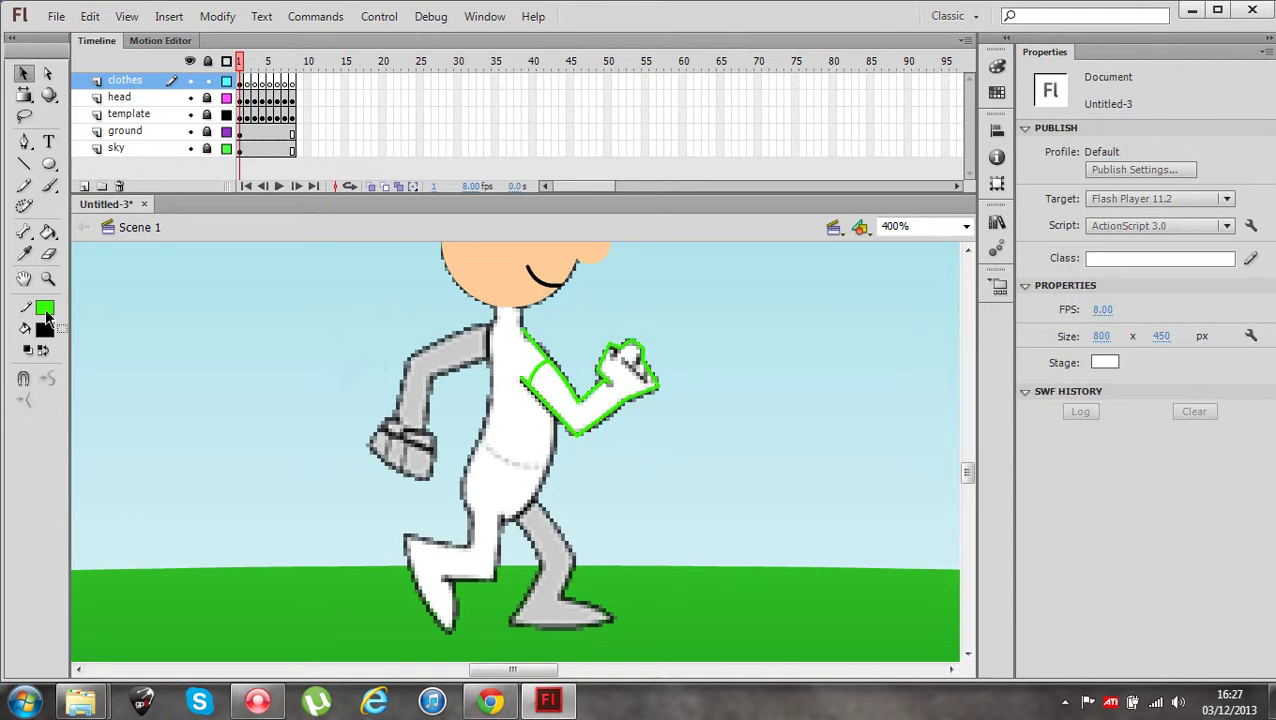
click(48, 279)
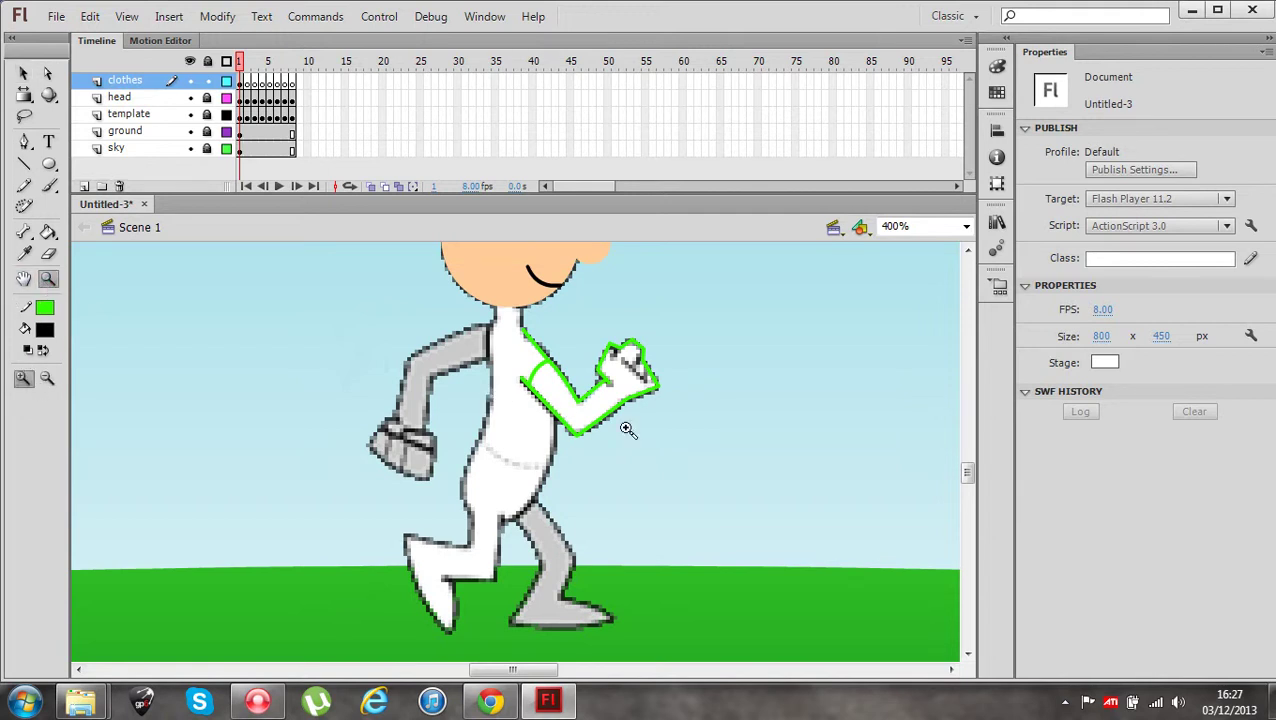
click(628, 427)
click(622, 418)
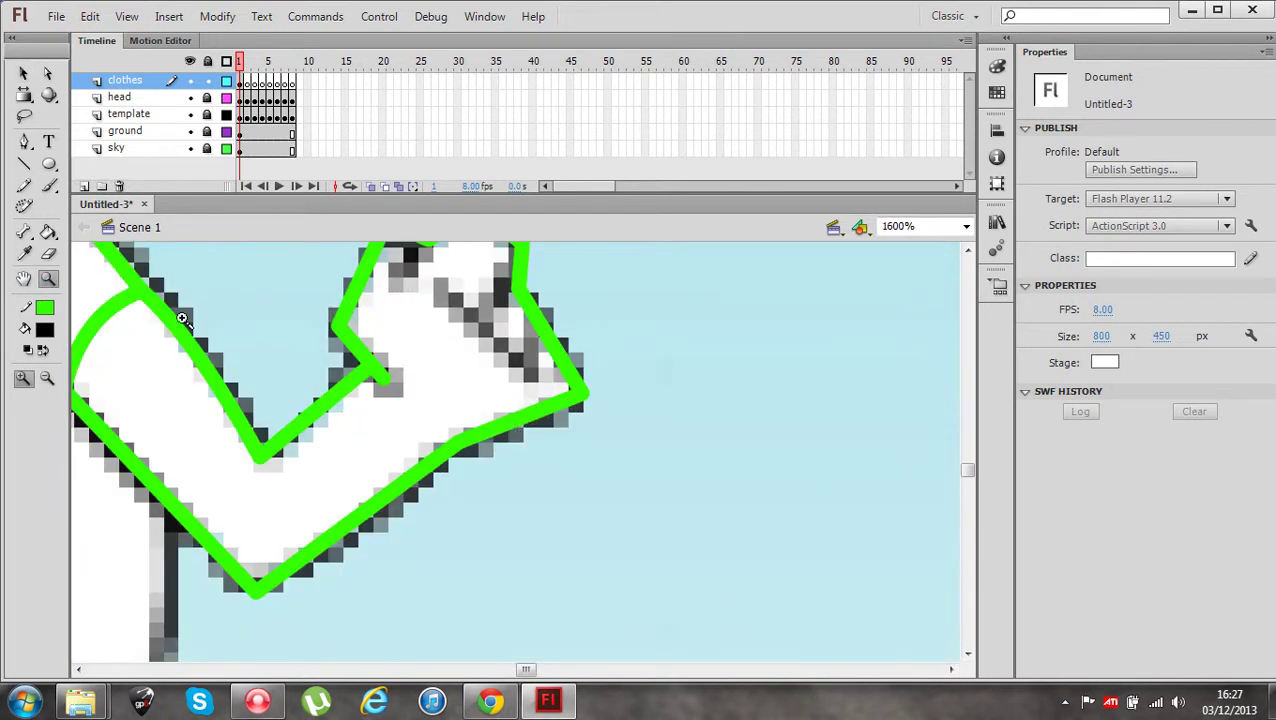
Curve the lower arm outline, the stroke near the shoulder, and the hand's right side
click(23, 73)
drag(335, 555, 345, 516)
drag(515, 428, 535, 438)
mouse_move(560, 370)
mouse_down()
mouse_move(571, 354)
mouse_move(572, 379)
mouse_up()
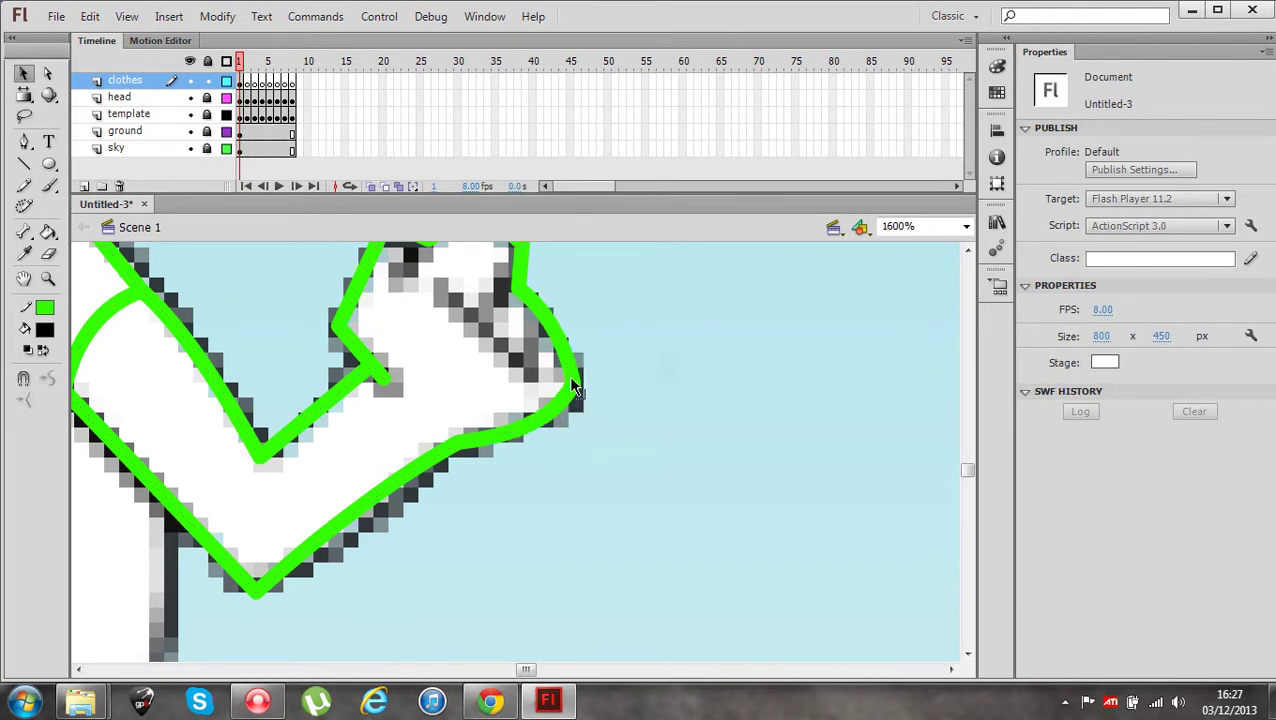
scroll(515, 665, left, 5)
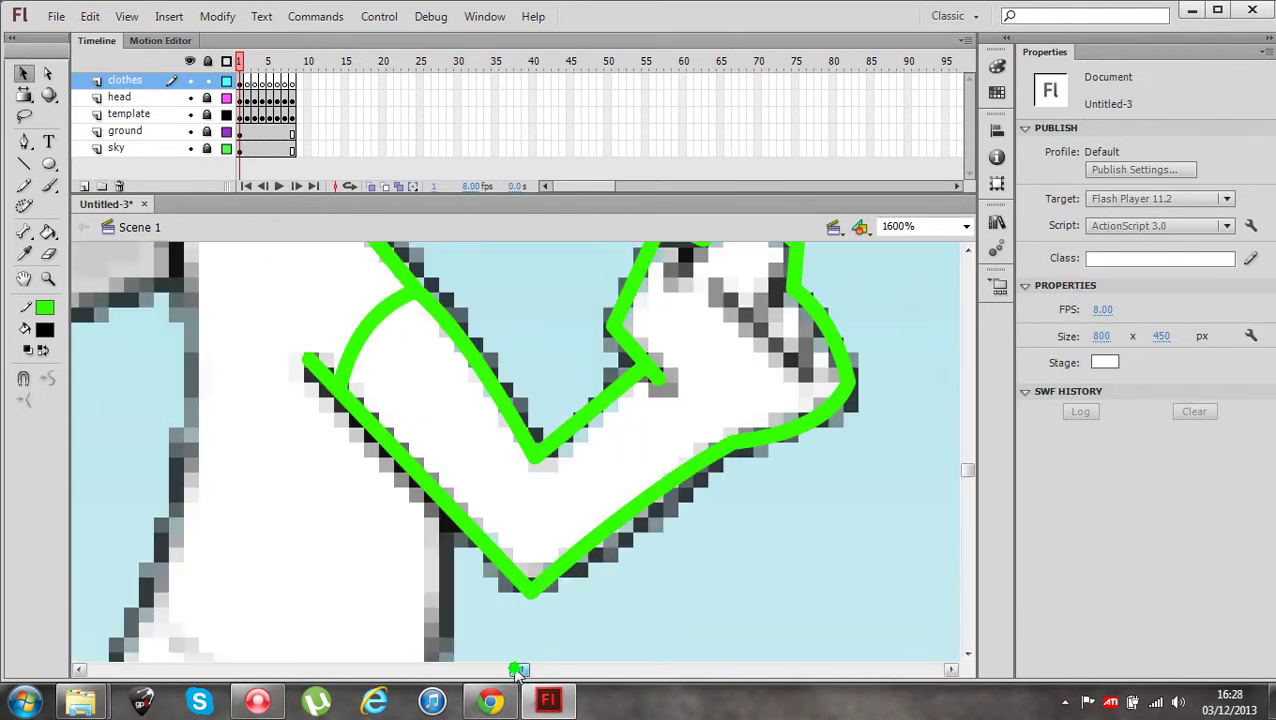
scroll(515, 660, up, 2)
scroll(515, 640, up, 2)
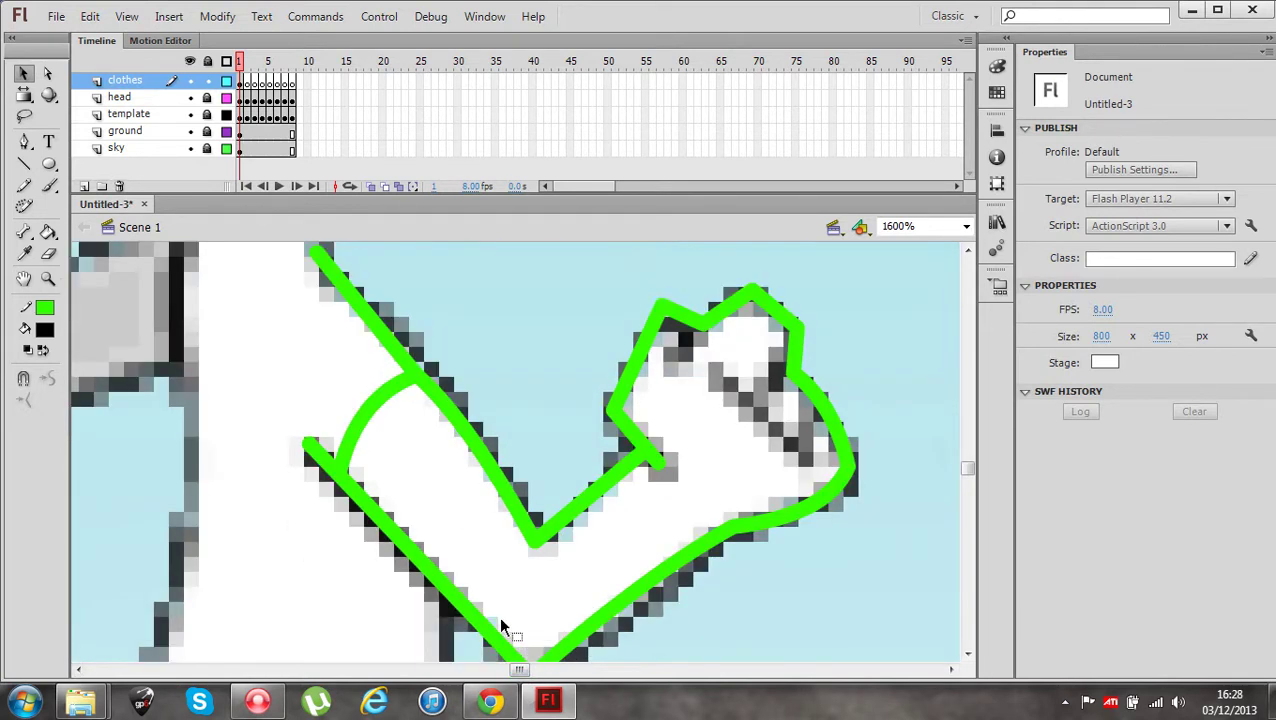
Zoom back out to 400% and set the Pencil tool to Smooth mode
click(47, 279)
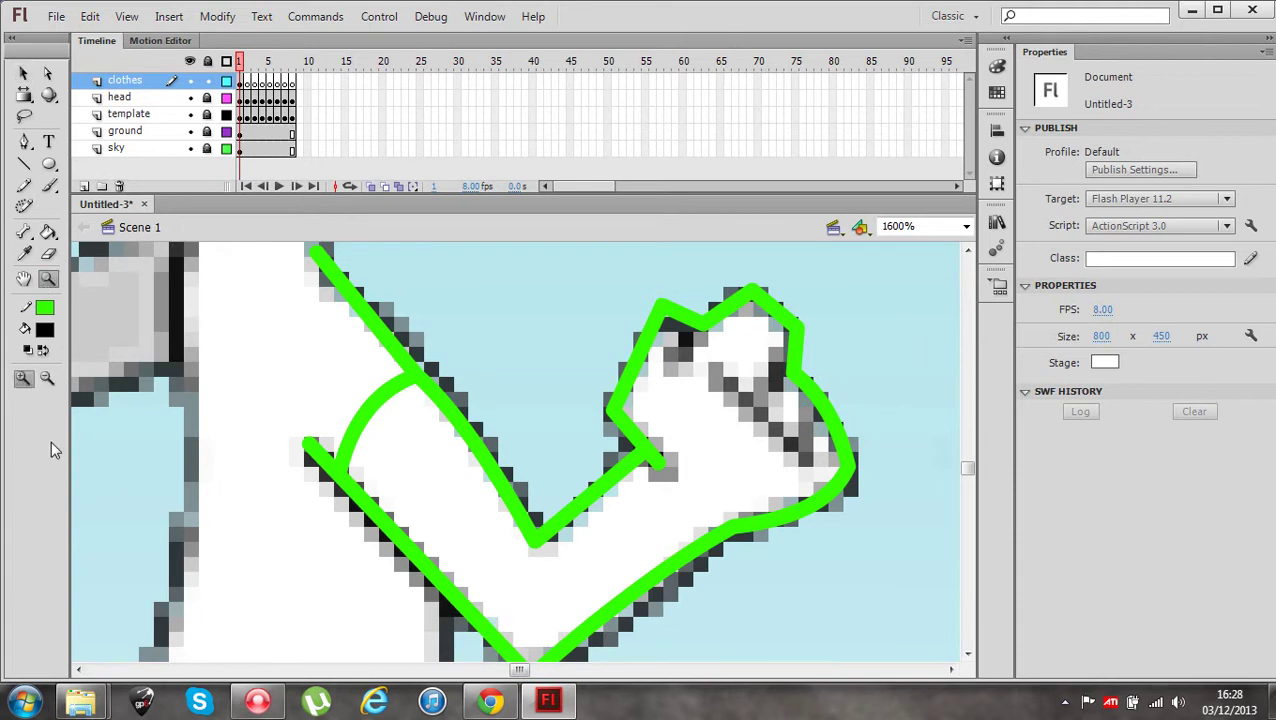
click(46, 380)
click(256, 453)
click(365, 478)
scroll(520, 506, down, 2)
scroll(521, 507, up, 2)
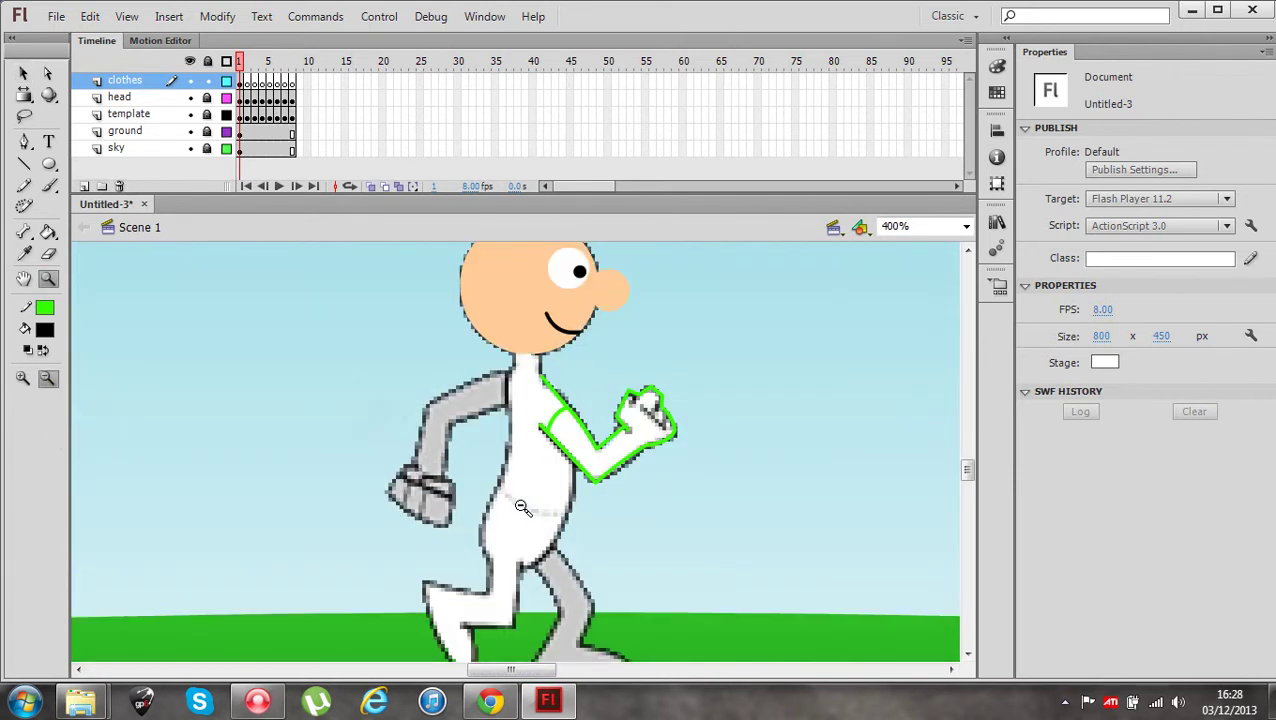
click(24, 188)
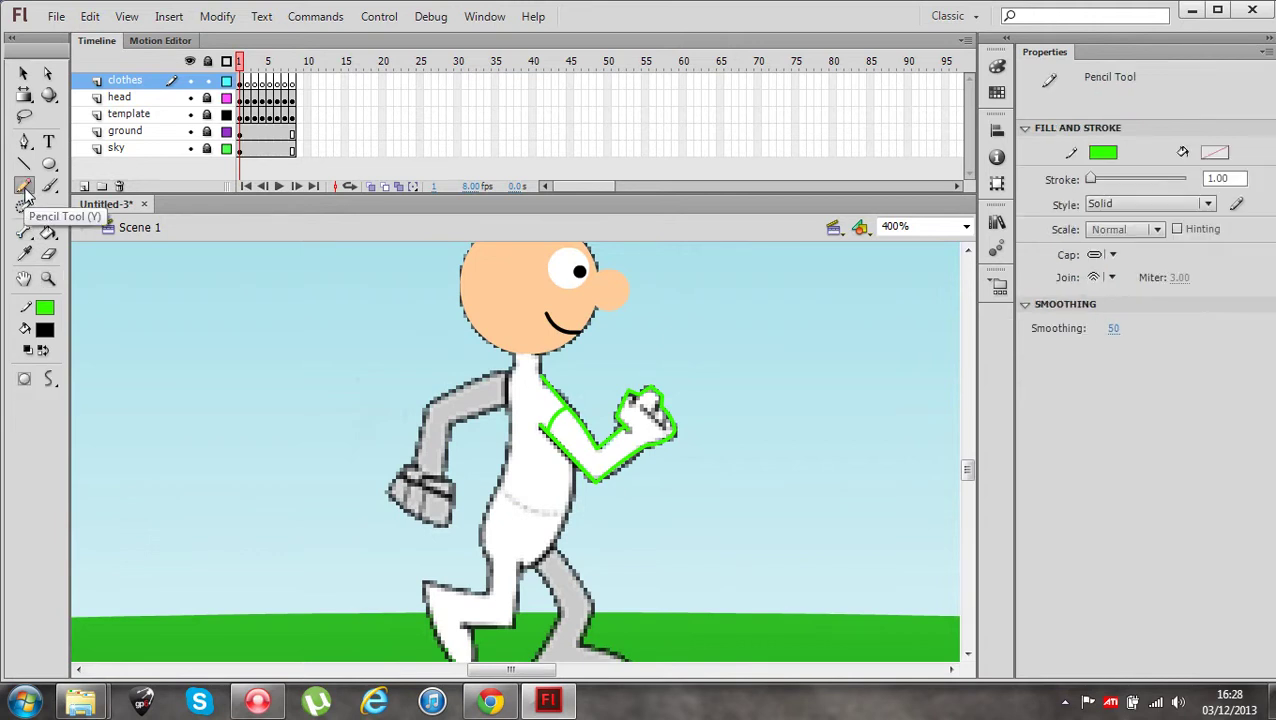
click(48, 381)
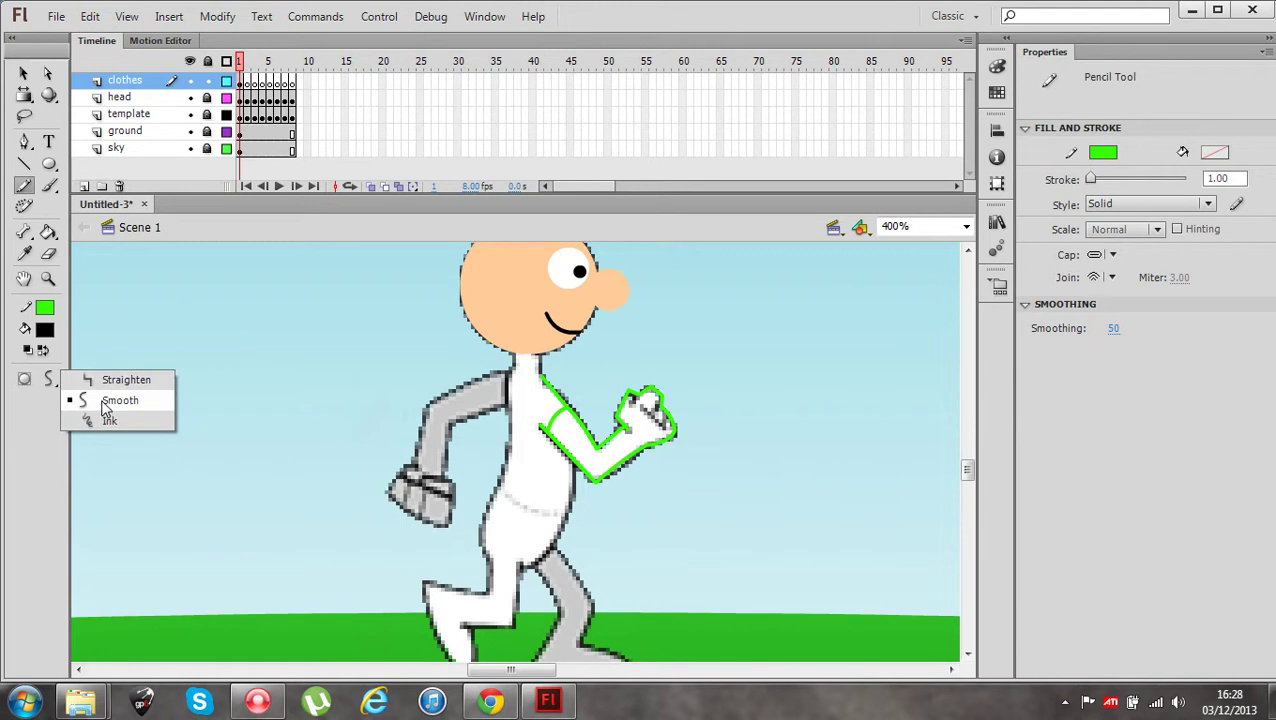
click(107, 402)
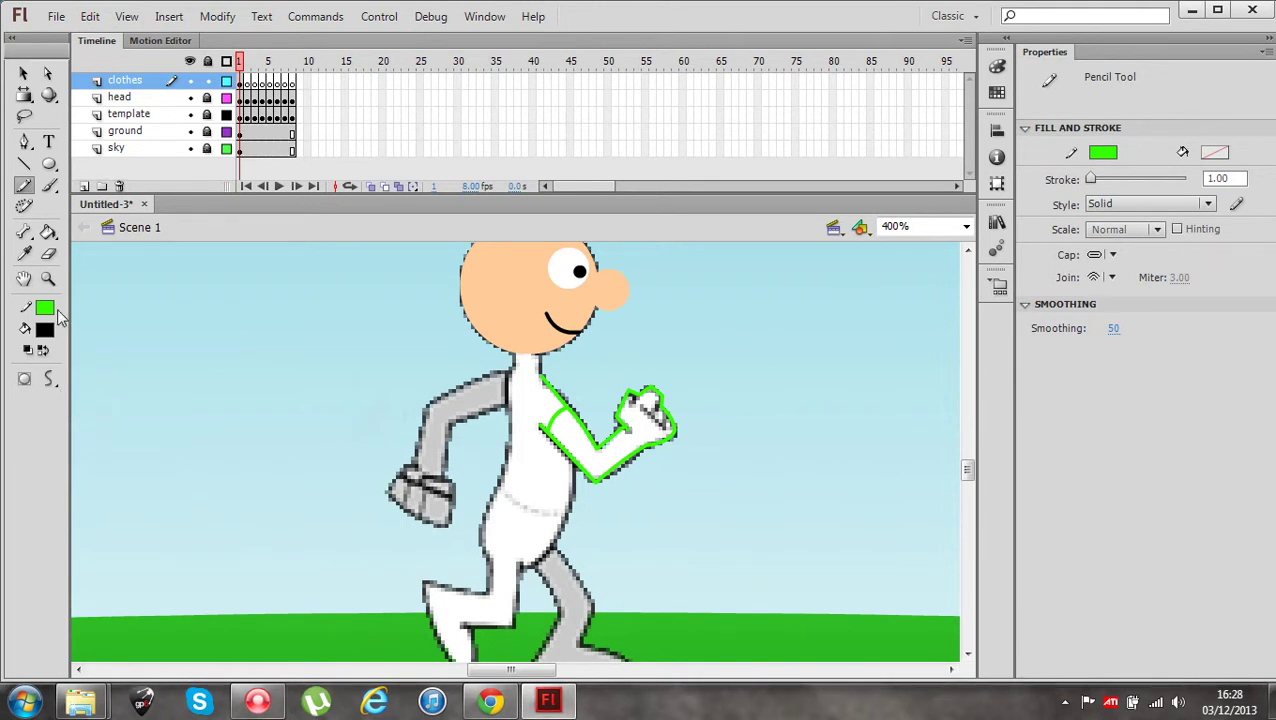
At 800% zoom, draw a green pencil line down the torso's right edge
click(48, 279)
click(25, 380)
click(560, 456)
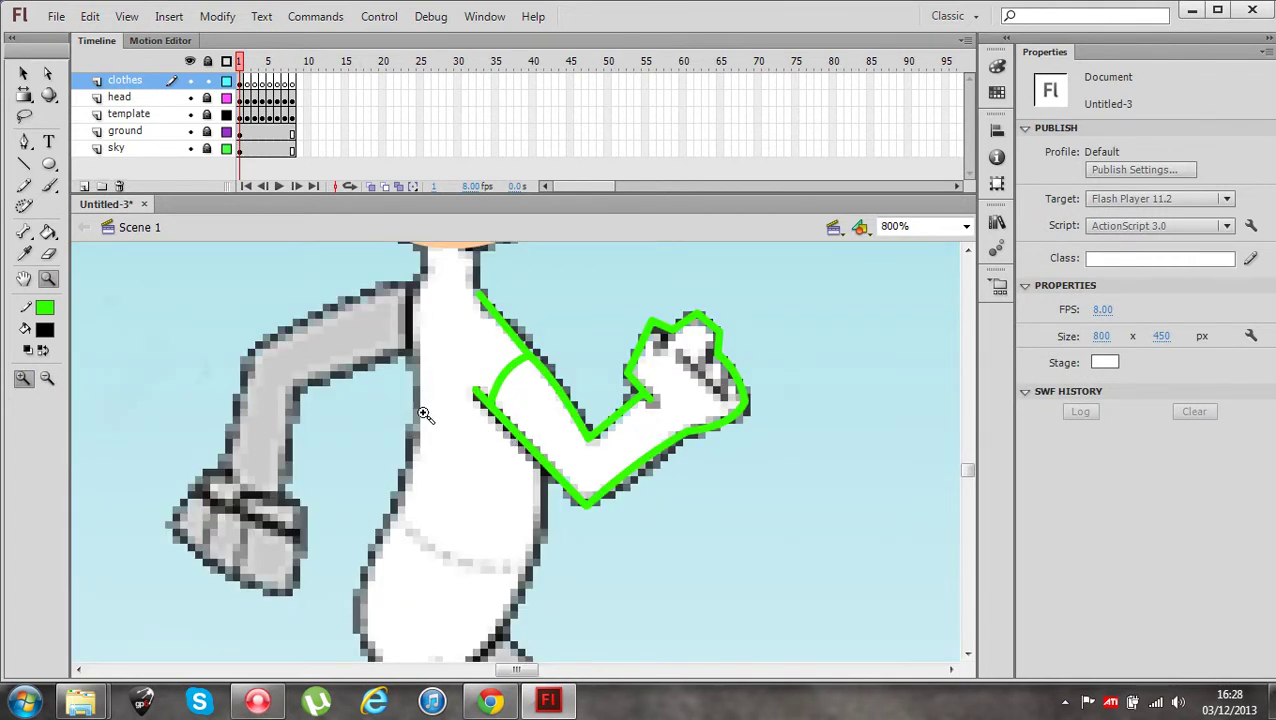
scroll(430, 418, down, 3)
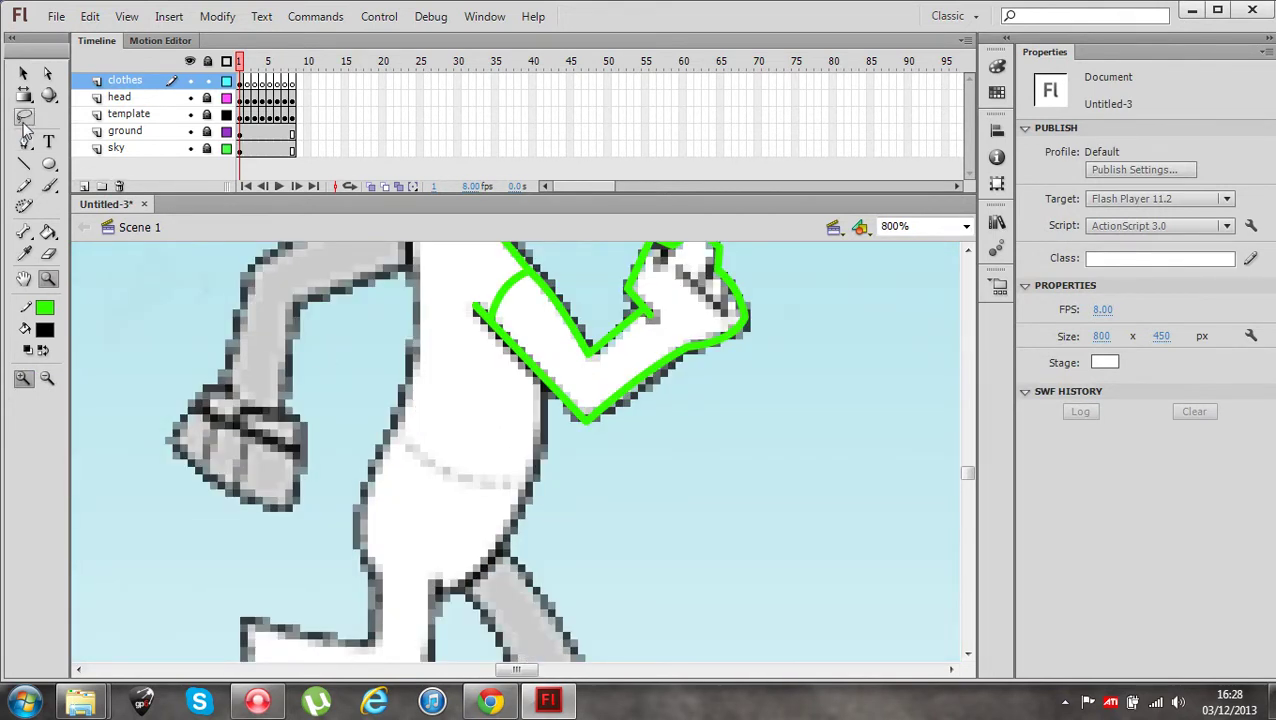
click(24, 187)
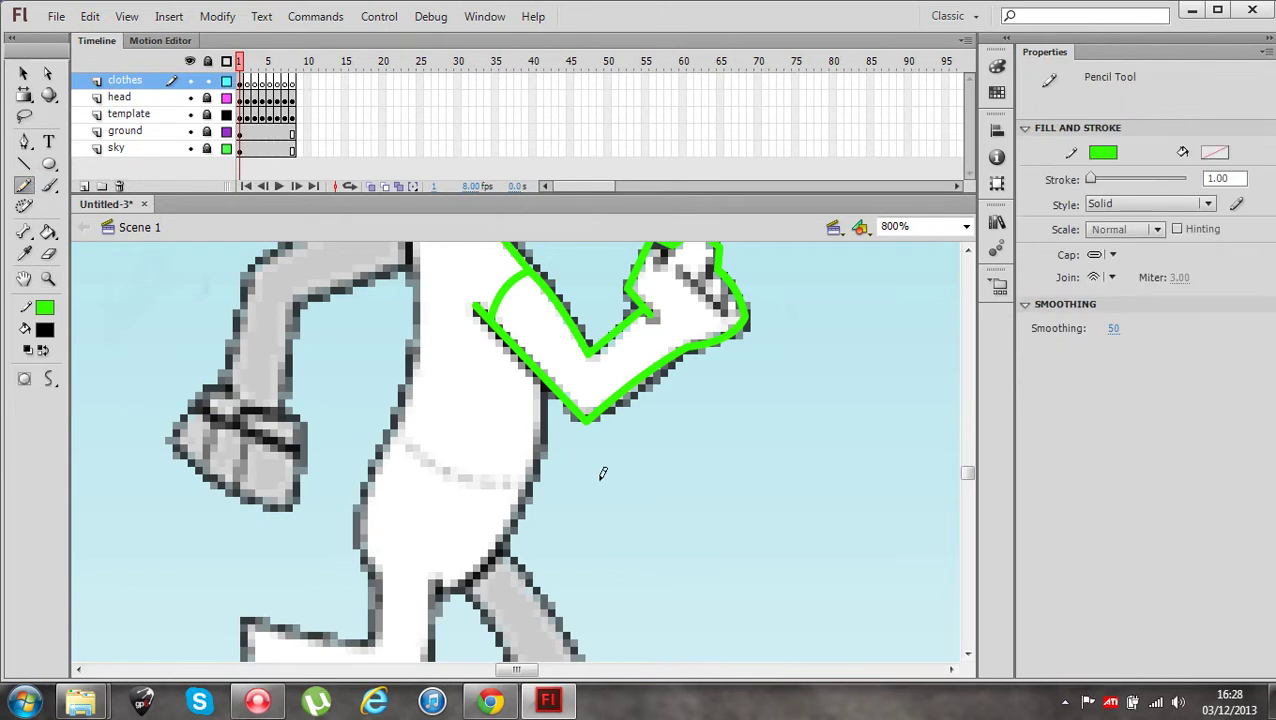
mouse_move(545, 373)
mouse_down()
mouse_move(511, 516)
mouse_move(451, 578)
mouse_up()
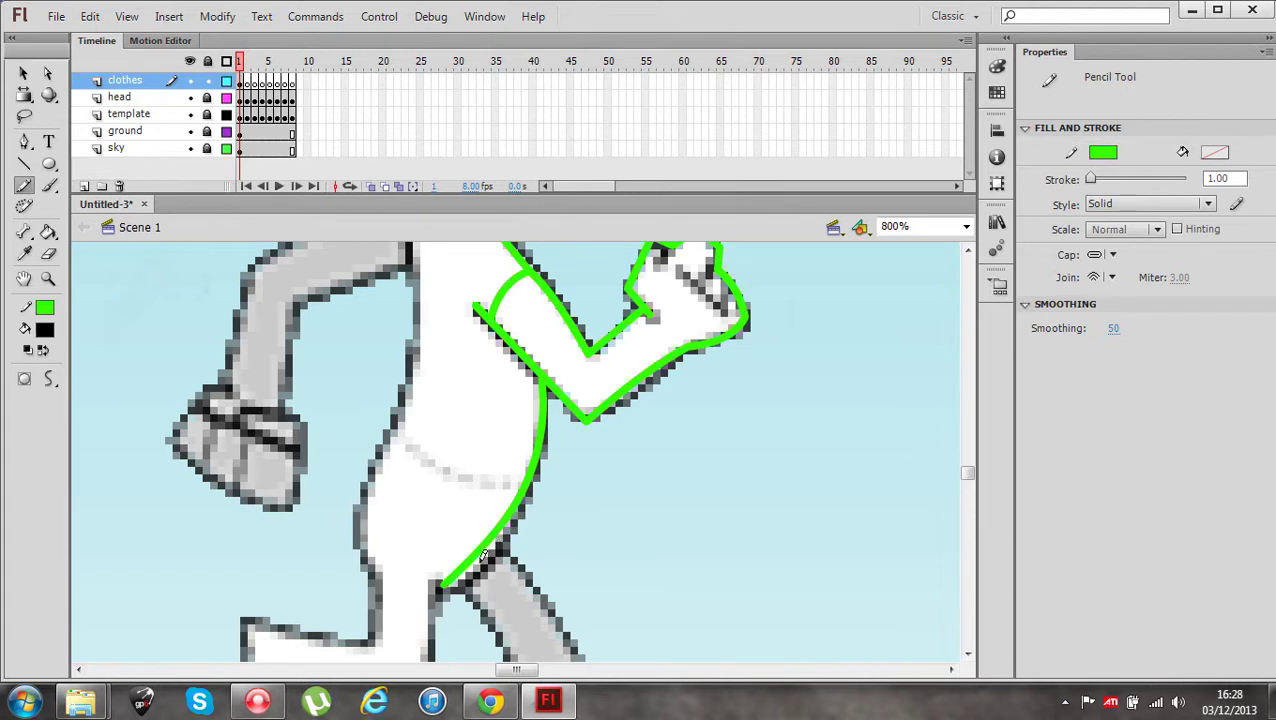
Bend the lower torso line slightly outward with the Selection tool
click(24, 73)
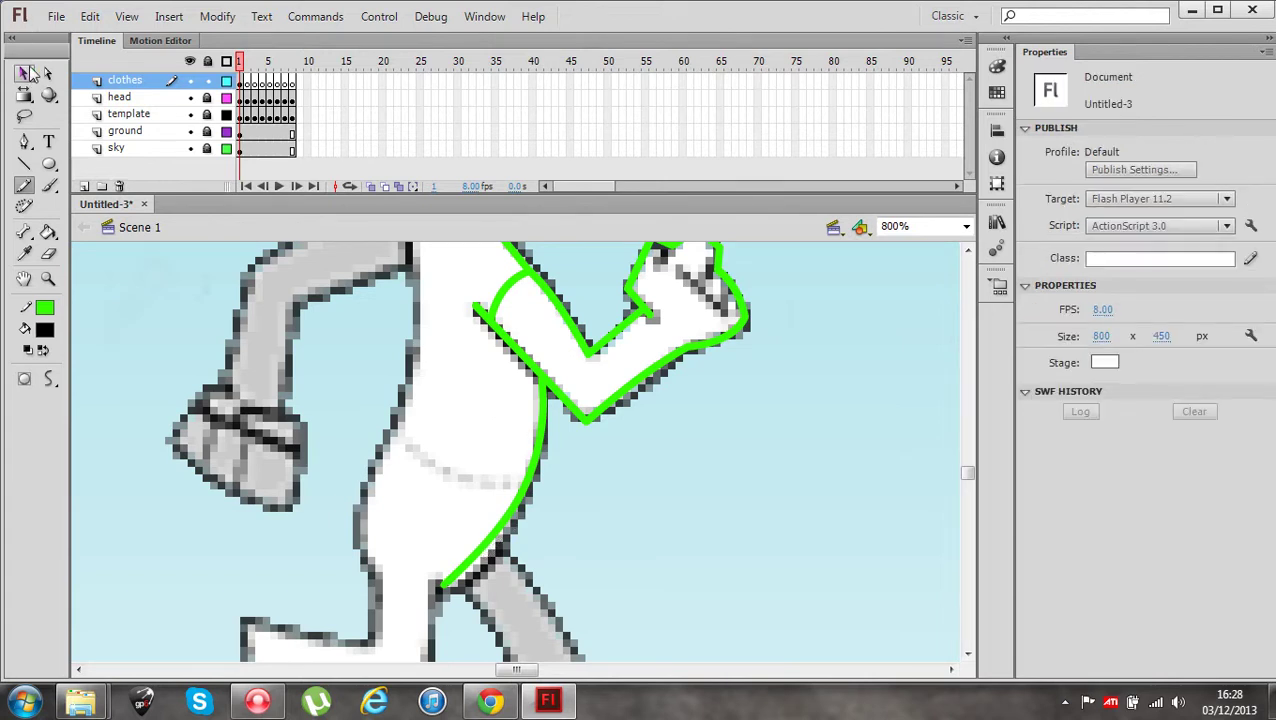
double_click(498, 549)
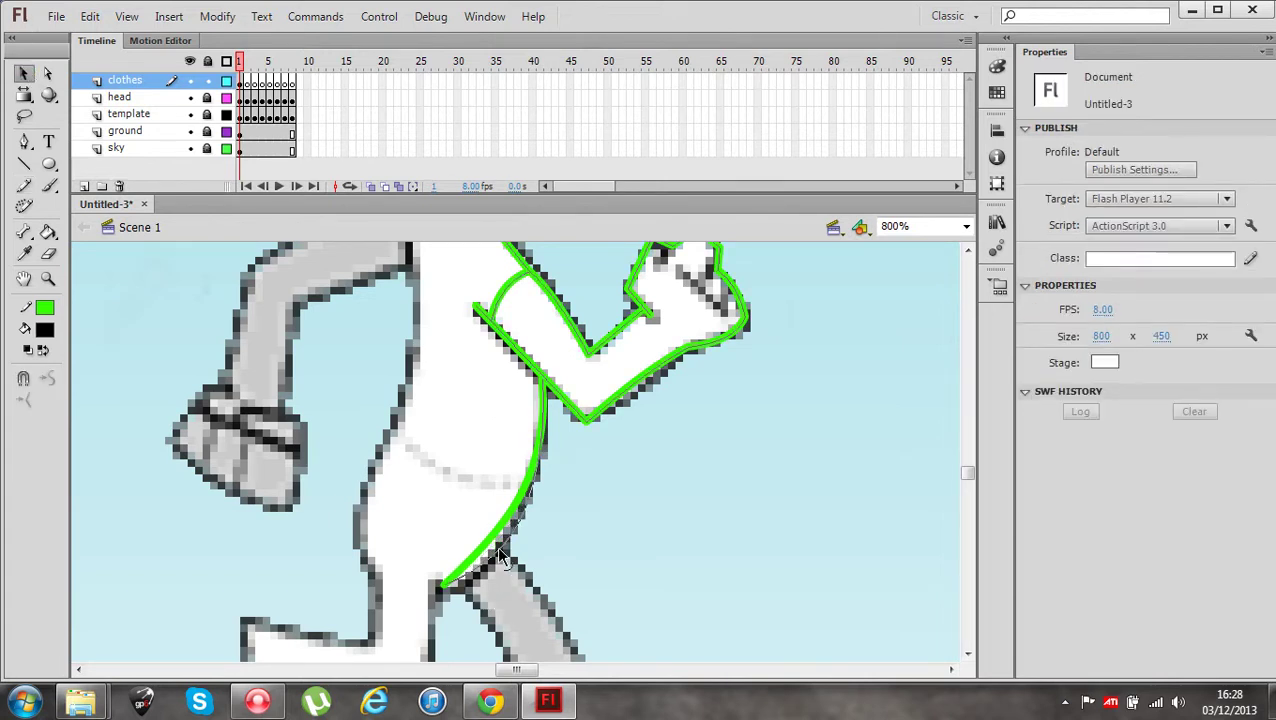
drag(500, 556, 504, 551)
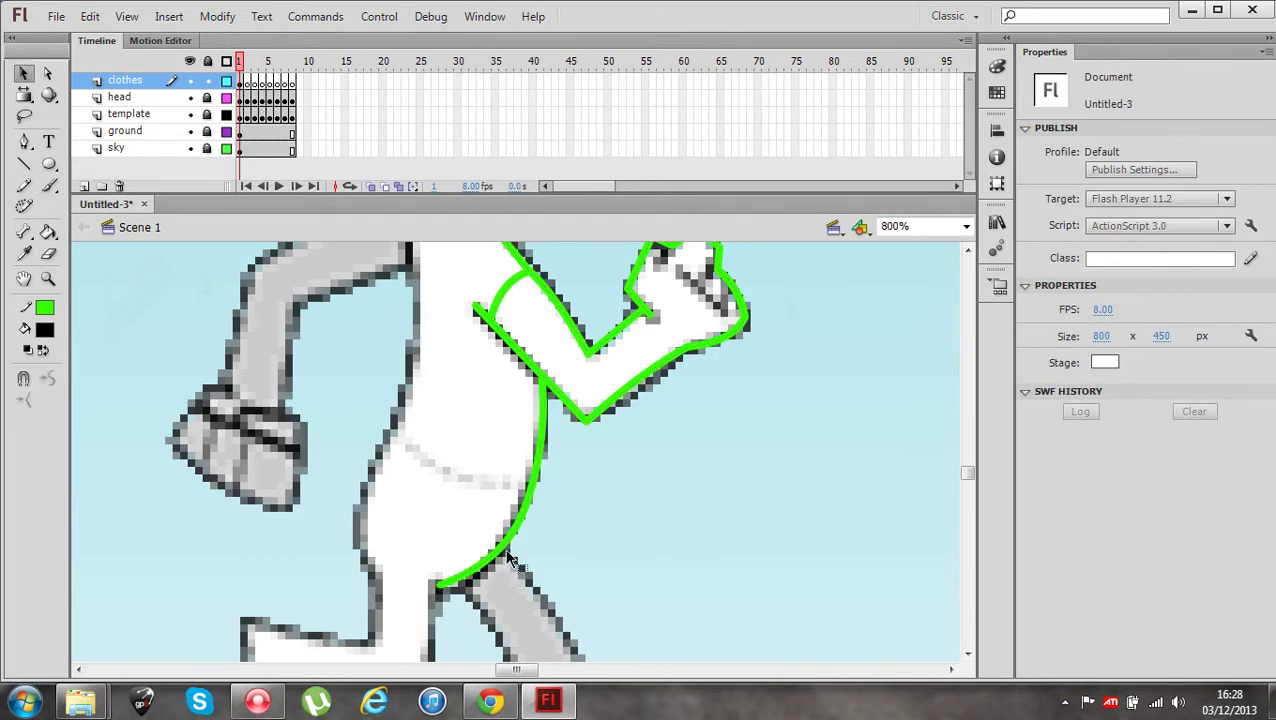
scroll(504, 547, down, 3)
scroll(506, 558, up, 3)
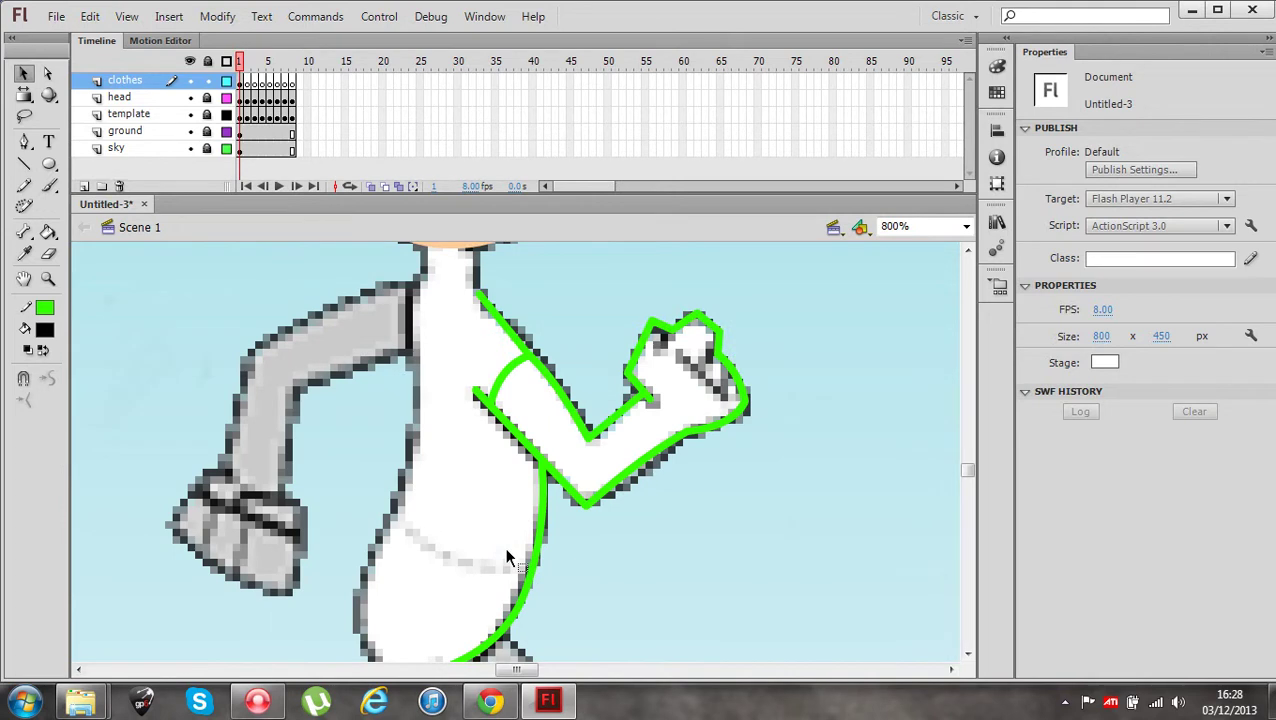
scroll(506, 552, up, 2)
Trace a closed green Pen outline around the back arm and sleeve cuff
click(25, 143)
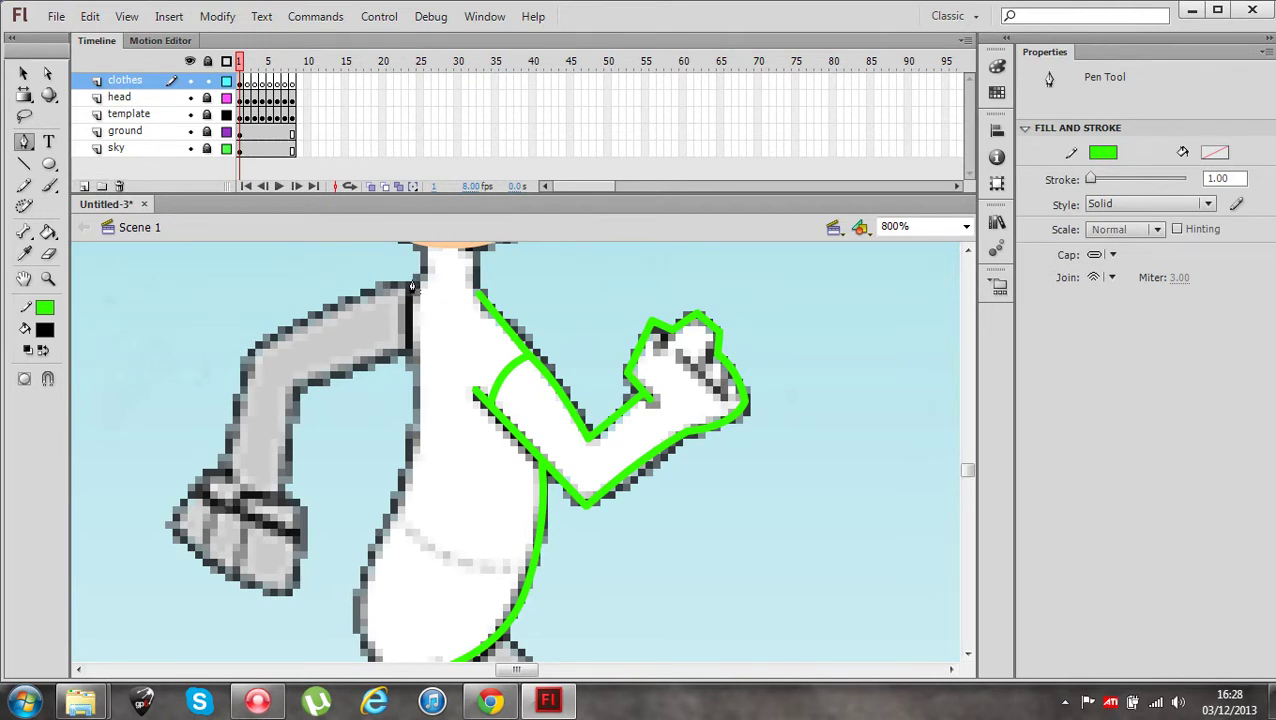
click(252, 354)
click(229, 467)
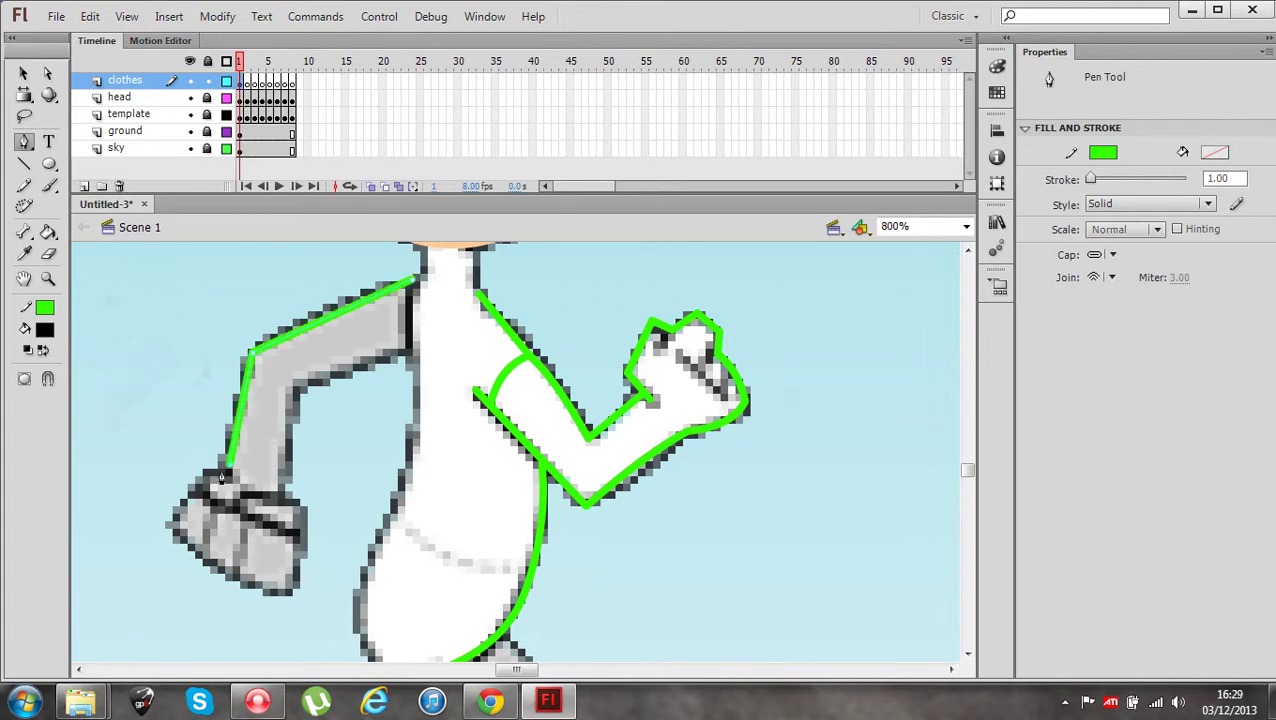
click(190, 489)
click(169, 525)
click(289, 596)
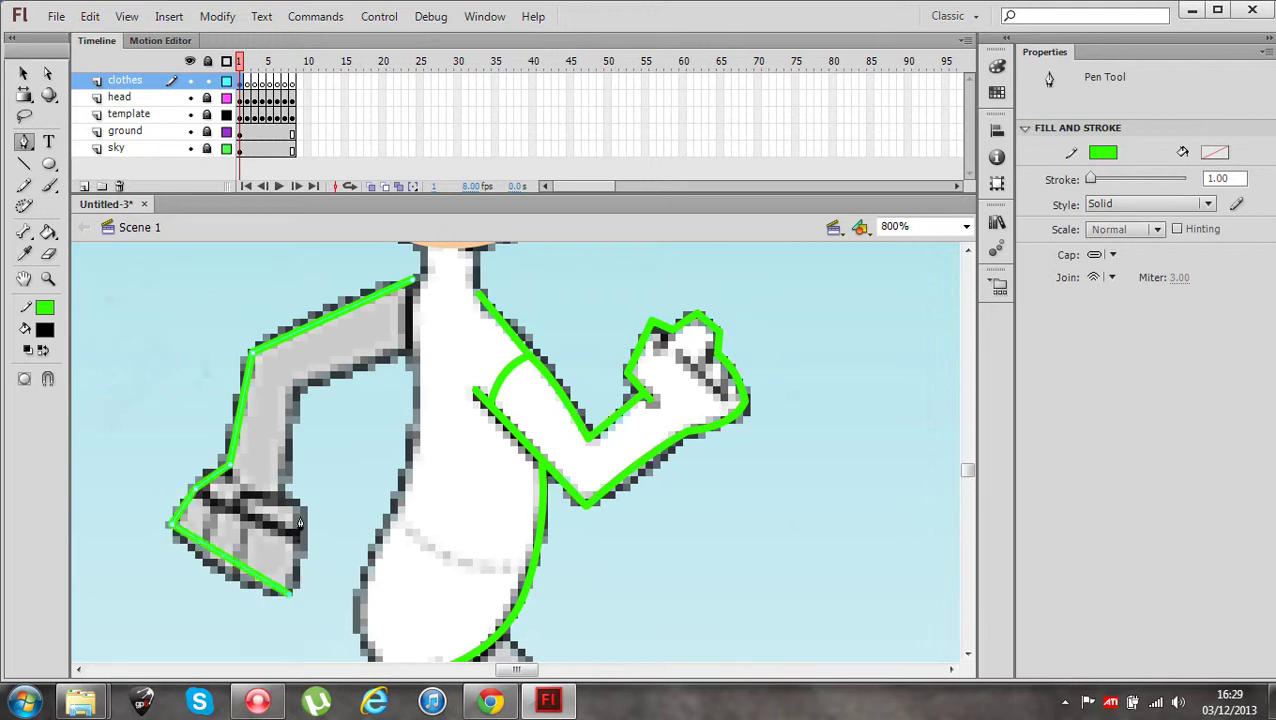
click(302, 506)
click(287, 493)
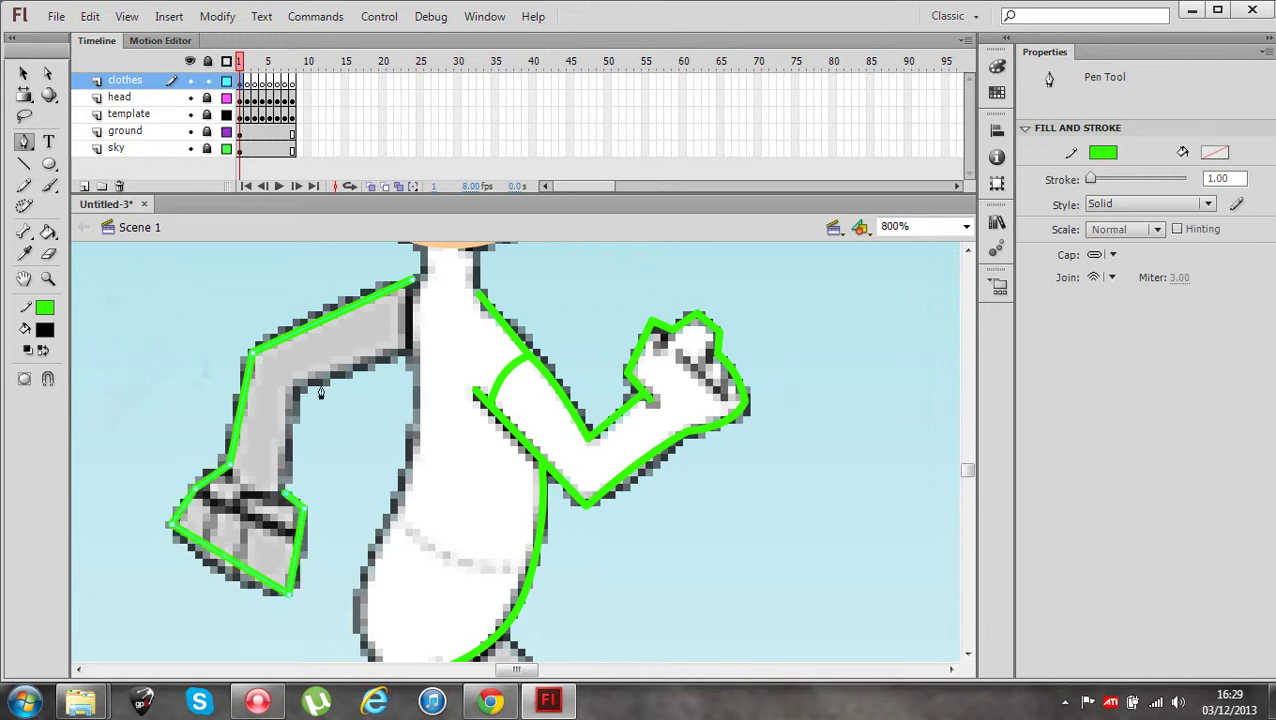
click(291, 395)
click(414, 353)
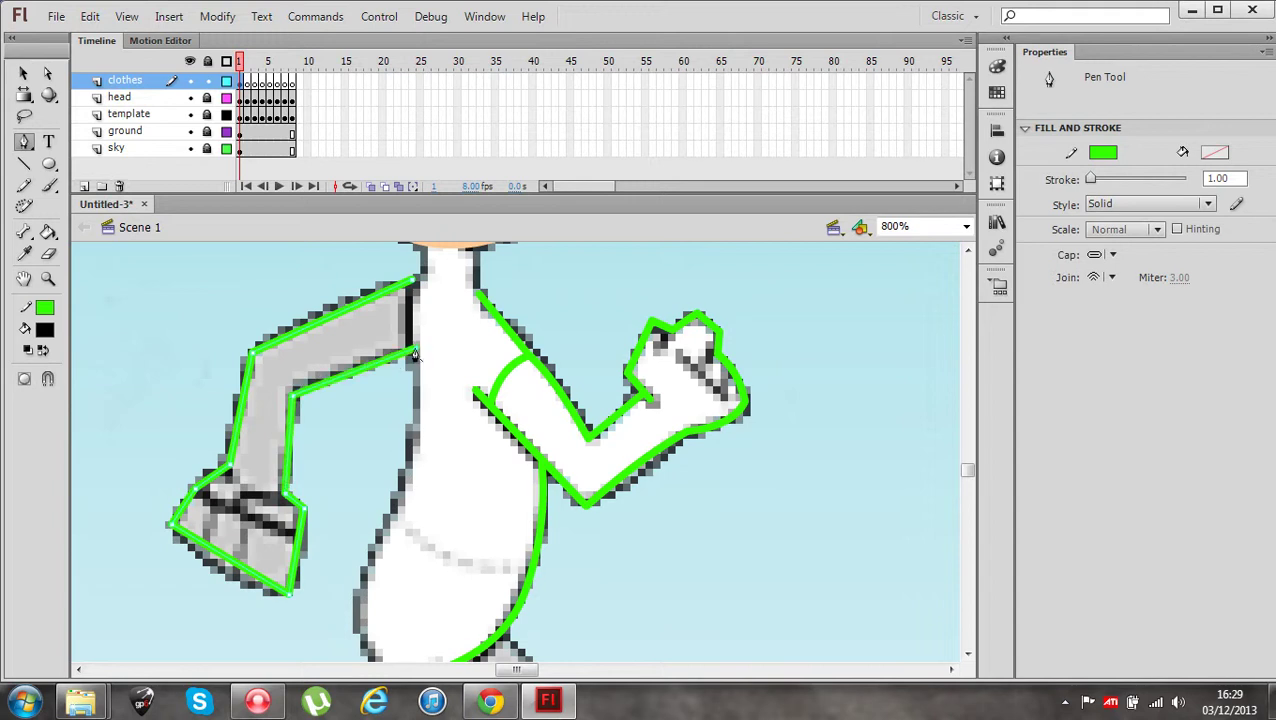
click(414, 285)
Convert the arm's upper-left corner and left edge points into curves
click(24, 141)
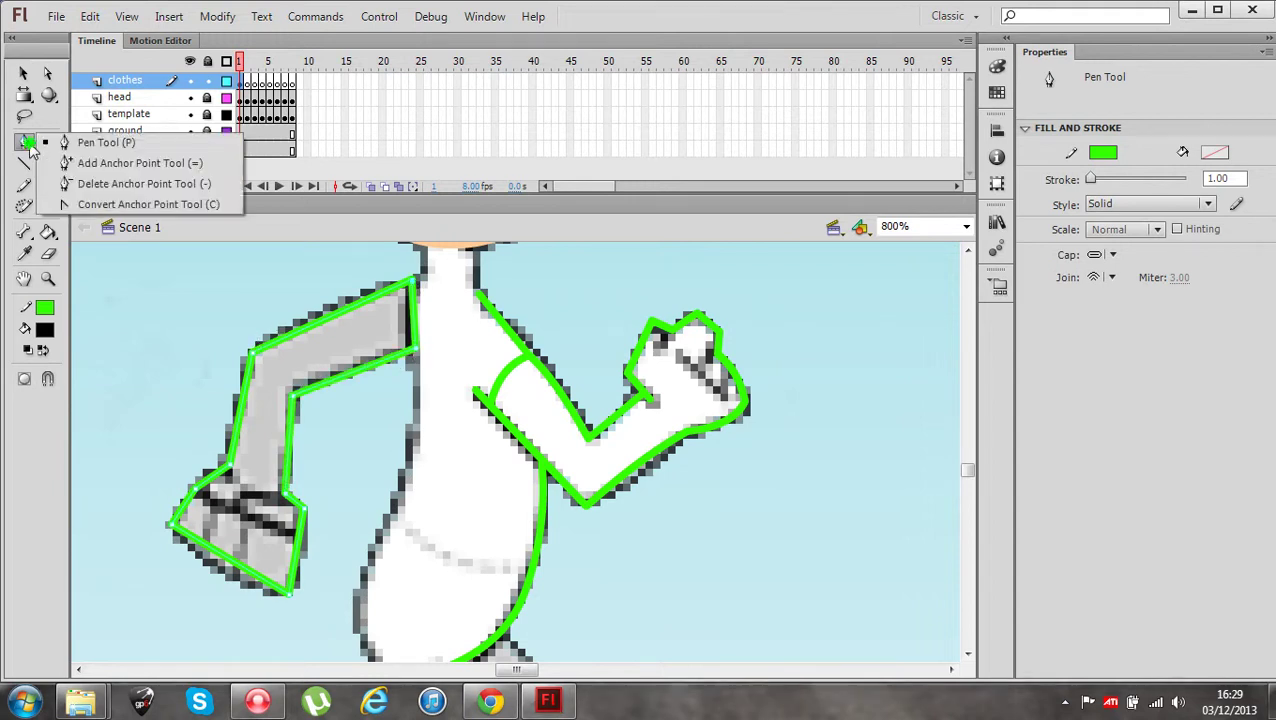
click(68, 204)
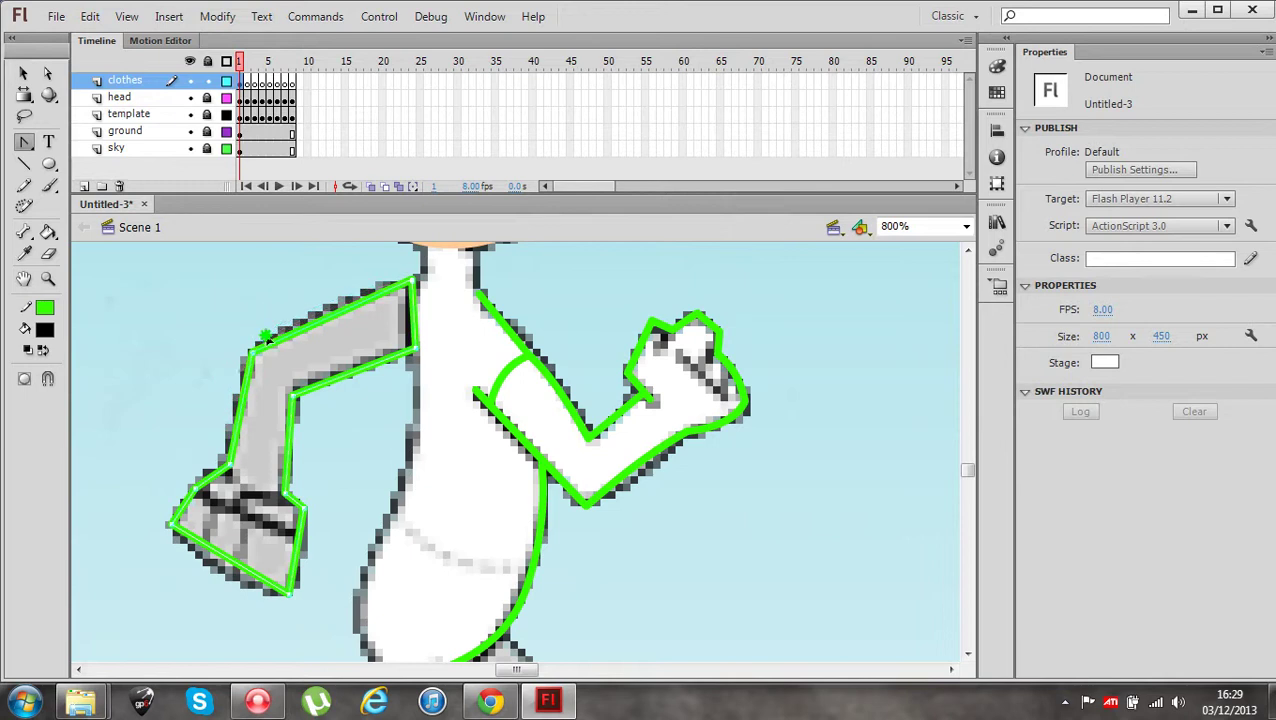
drag(271, 328, 322, 333)
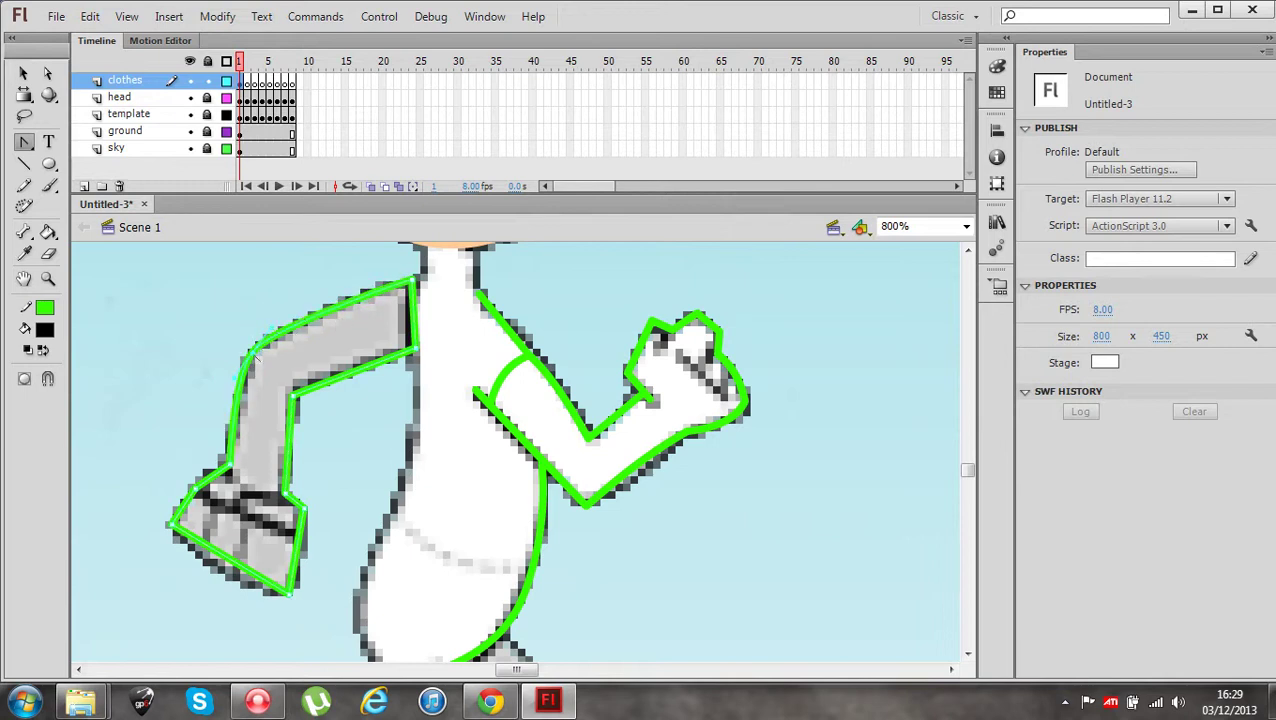
click(248, 451)
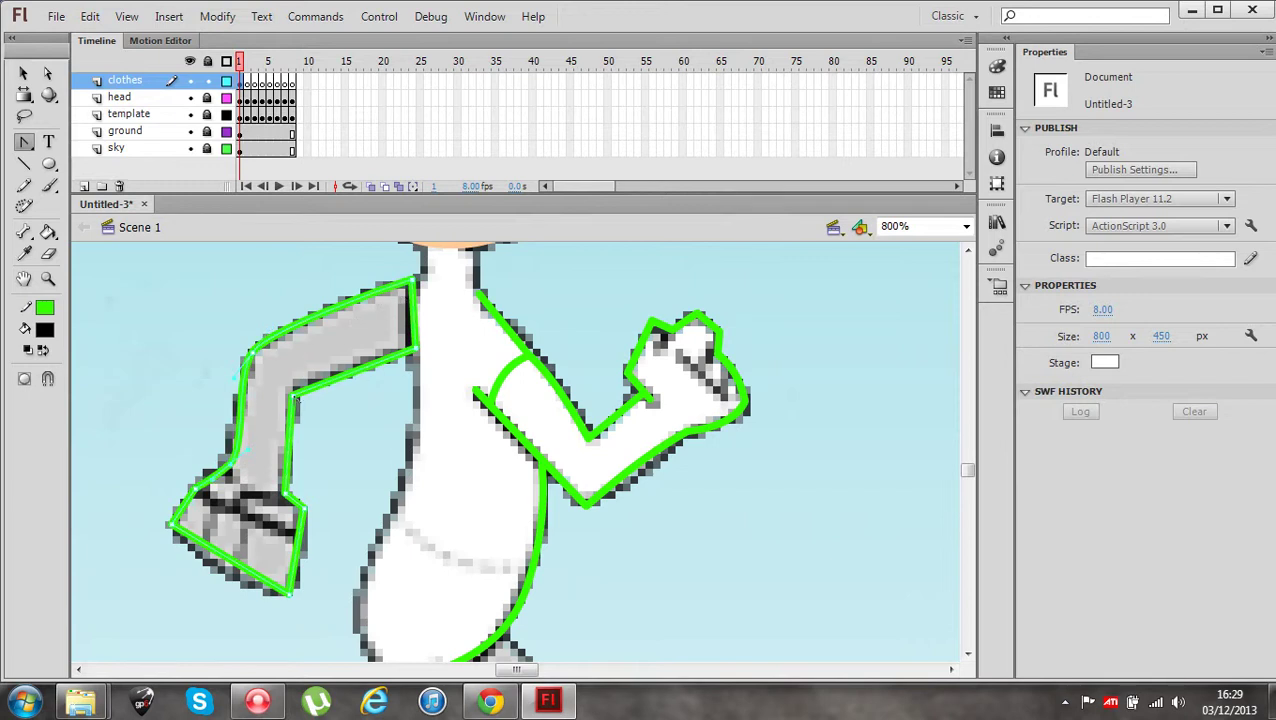
Move the arm's lower inner corner and inner elbow anchor points to match the template
click(44, 73)
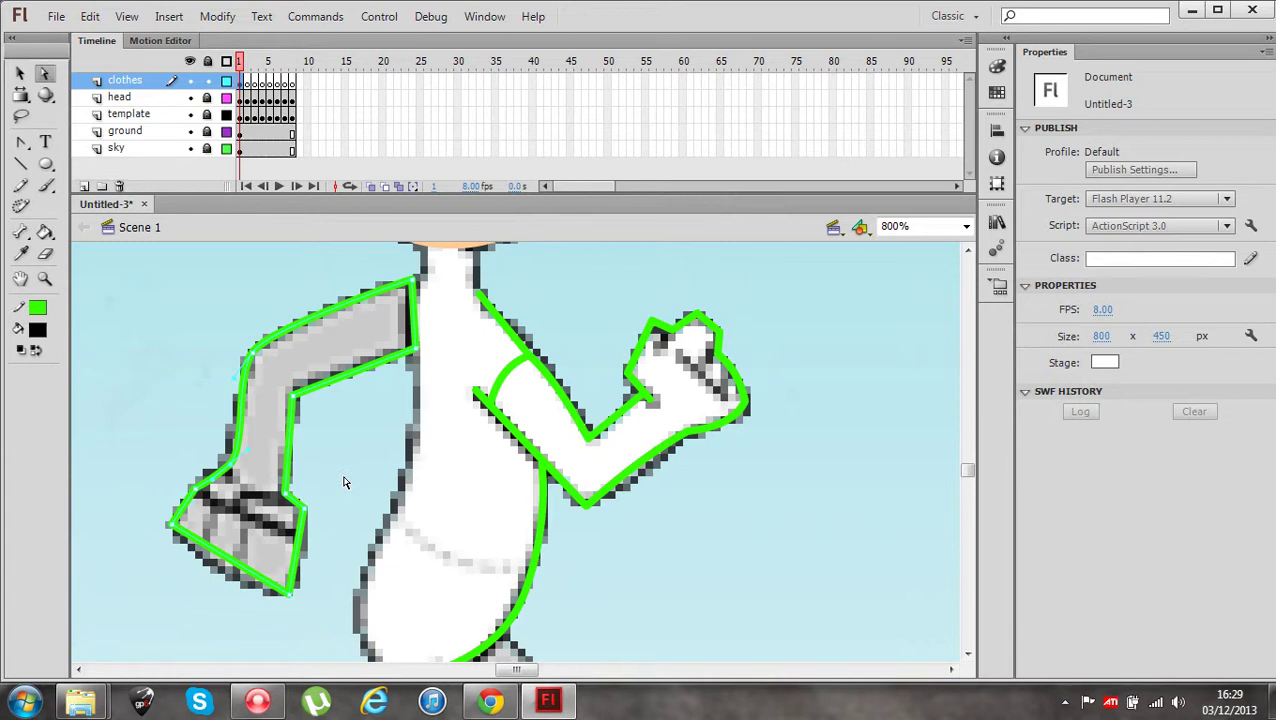
key(v)
click(297, 398)
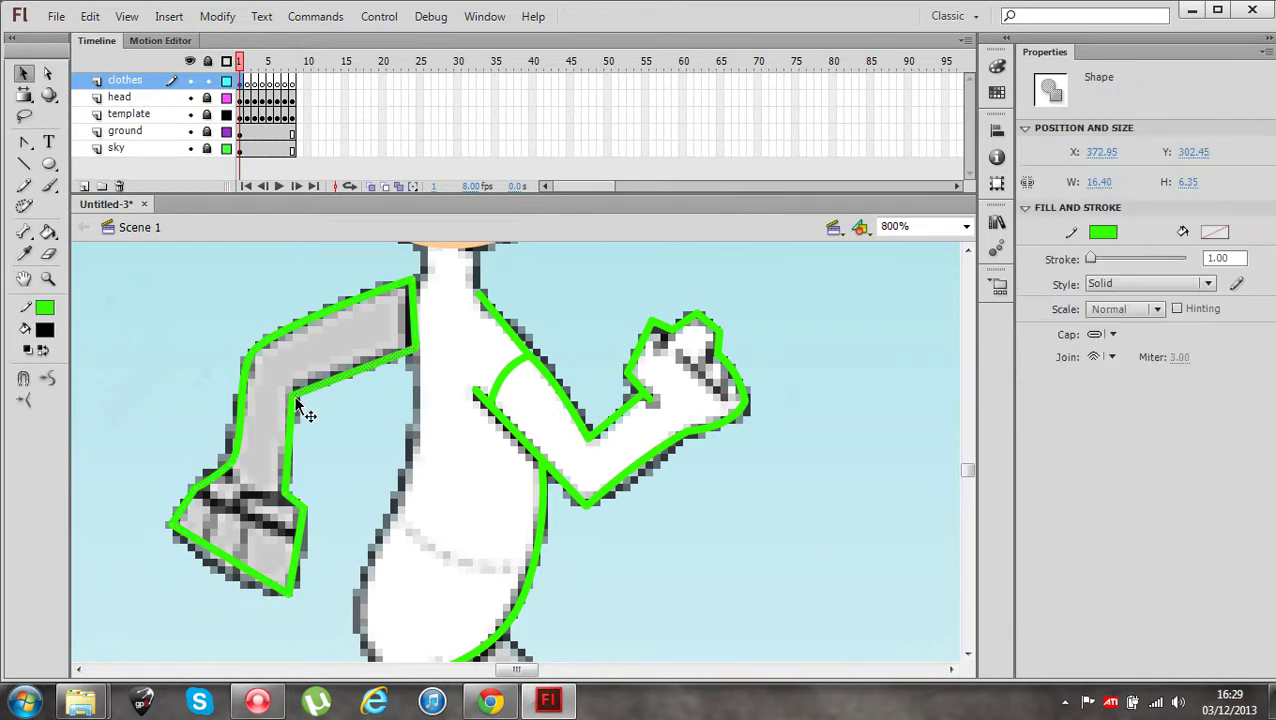
click(44, 73)
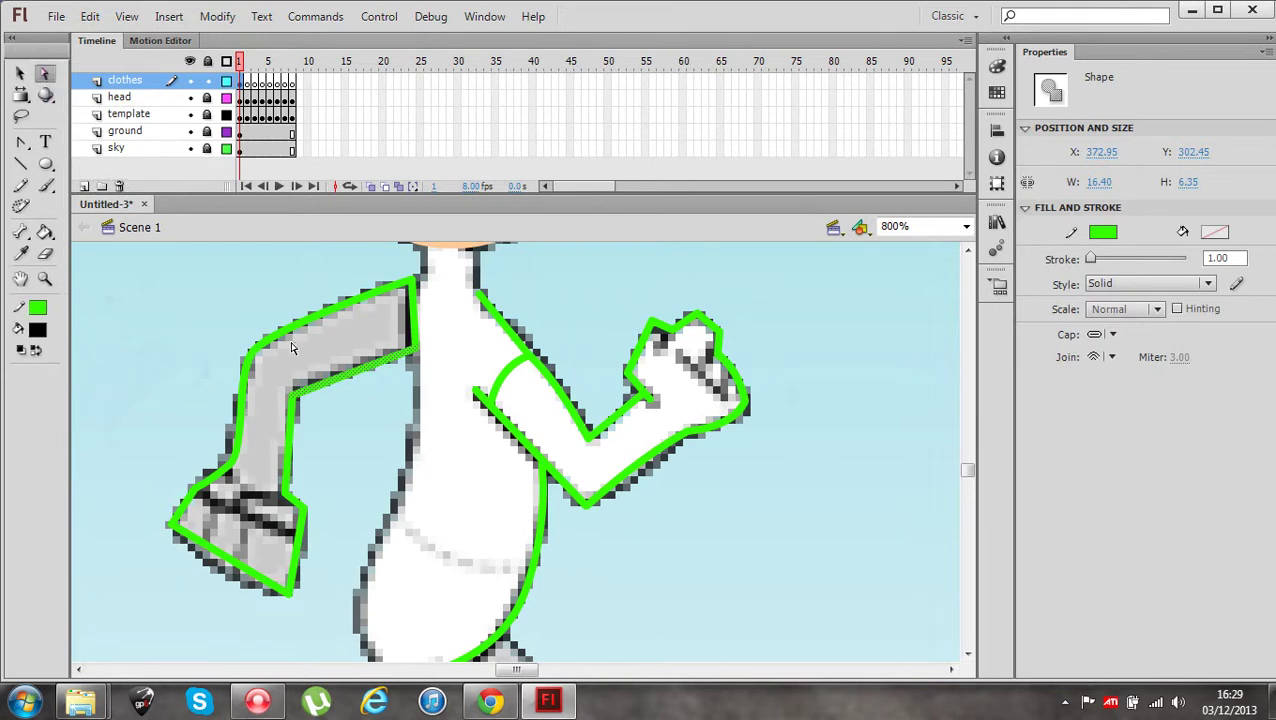
click(279, 342)
click(418, 358)
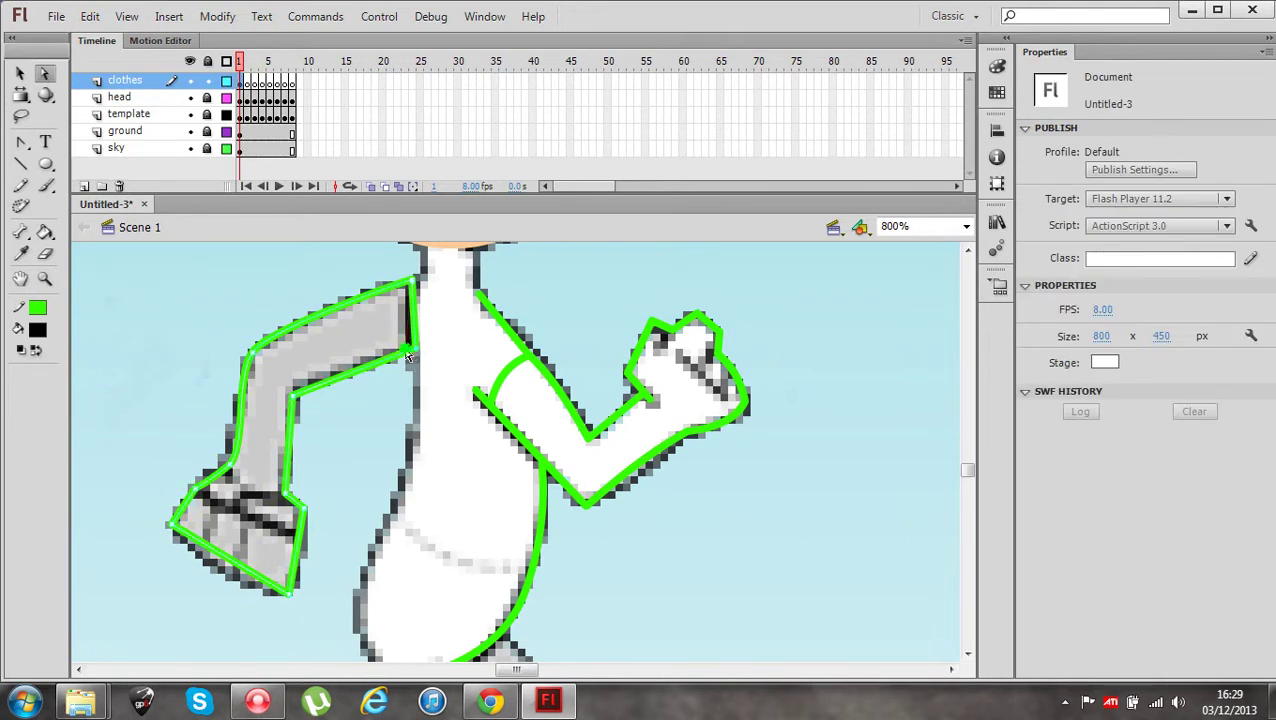
drag(408, 356, 418, 354)
drag(297, 403, 297, 389)
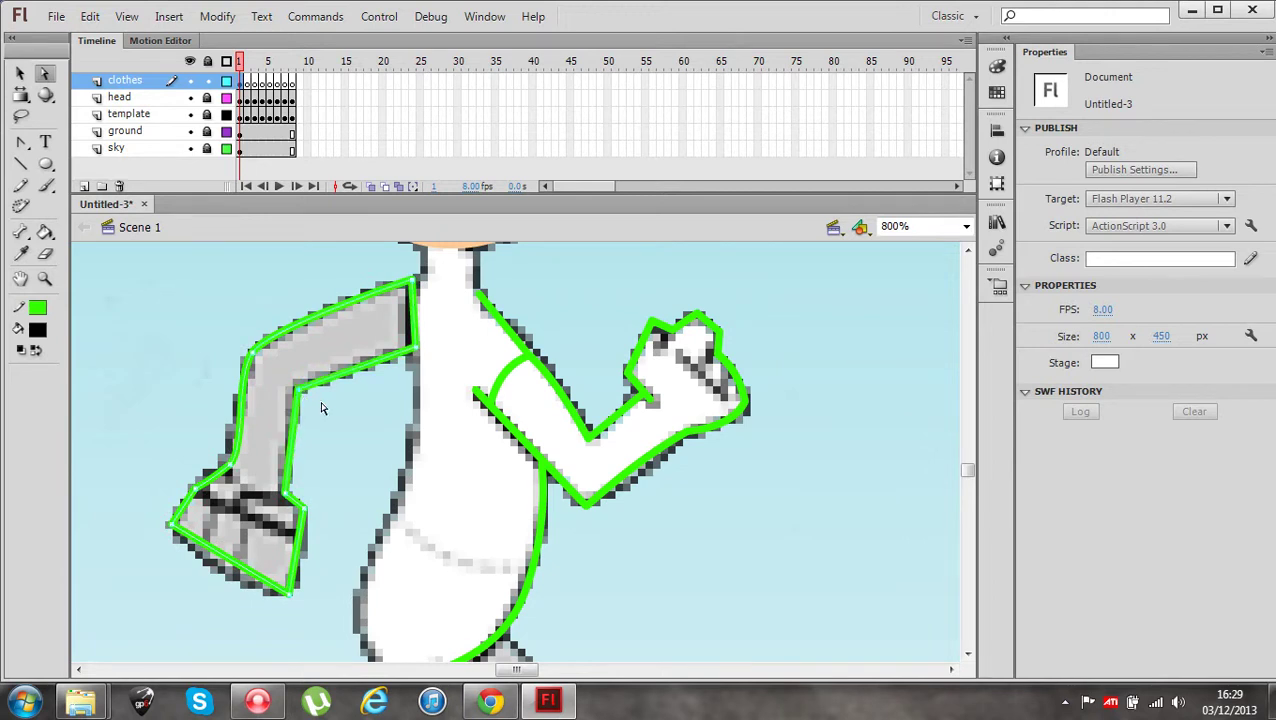
Reshape the arm's inner corner point with the Pen tool
click(22, 142)
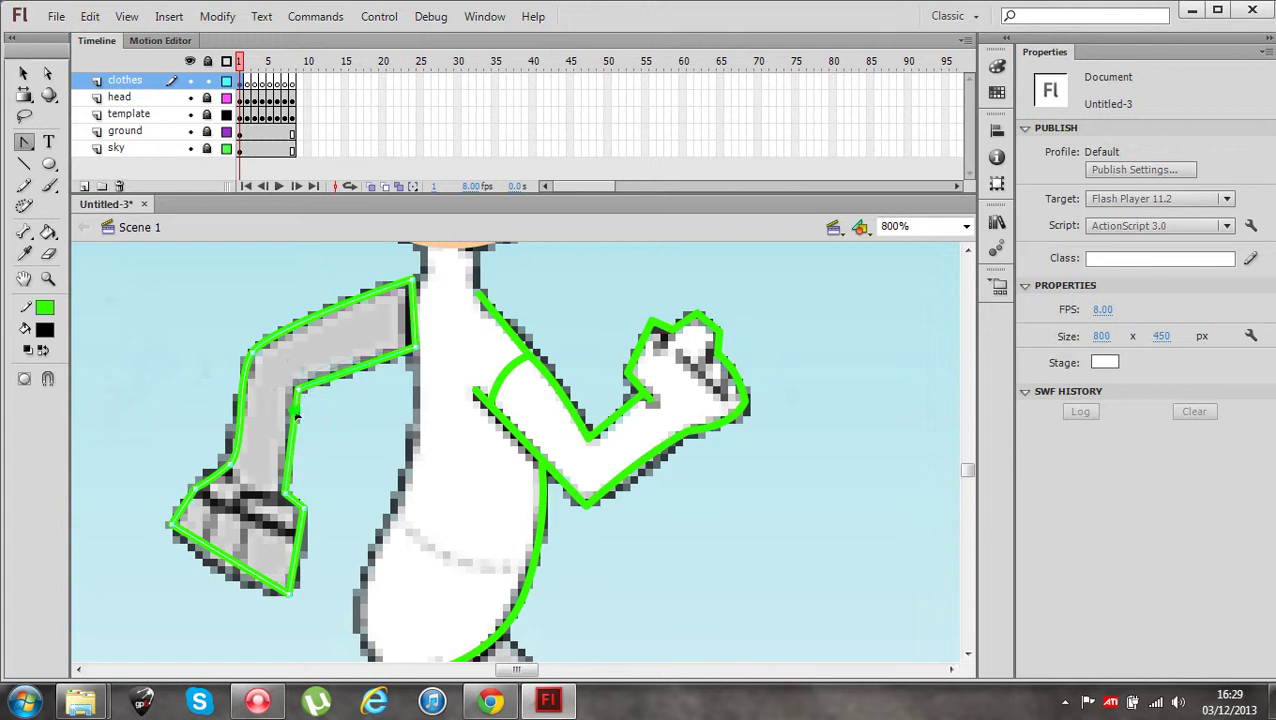
click(293, 405)
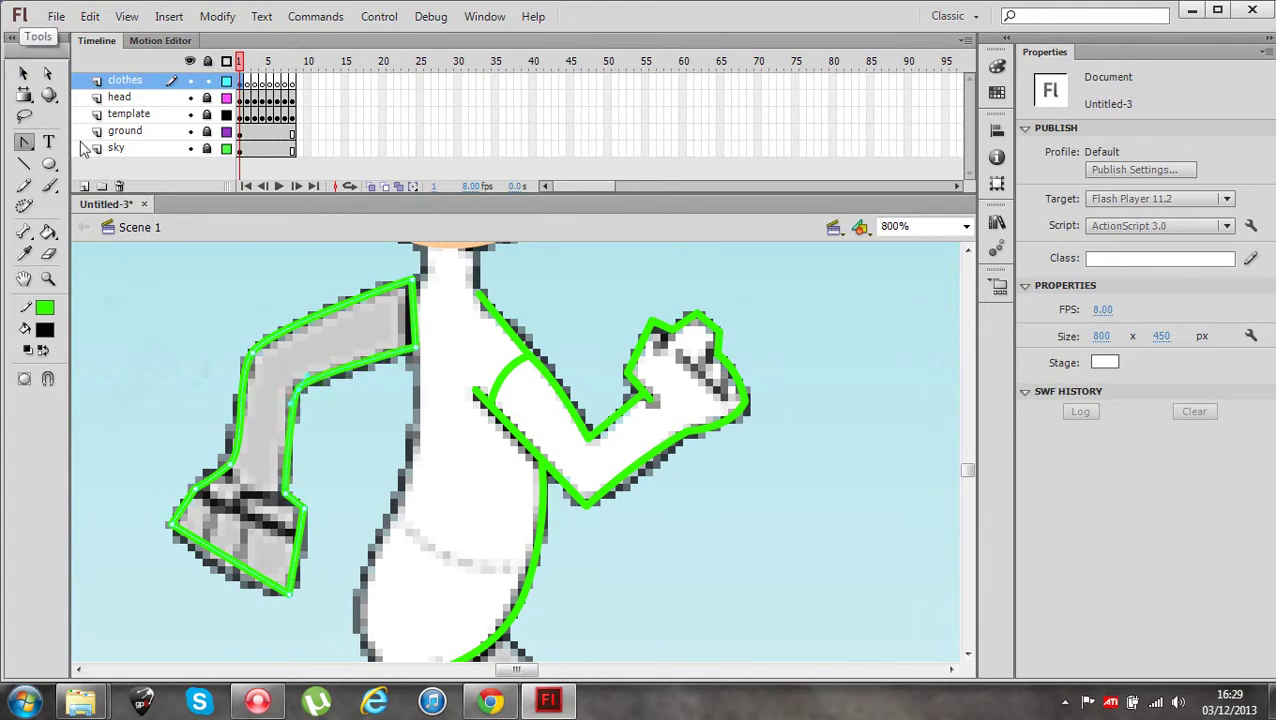
scroll(686, 413, down, 3)
scroll(686, 413, up, 3)
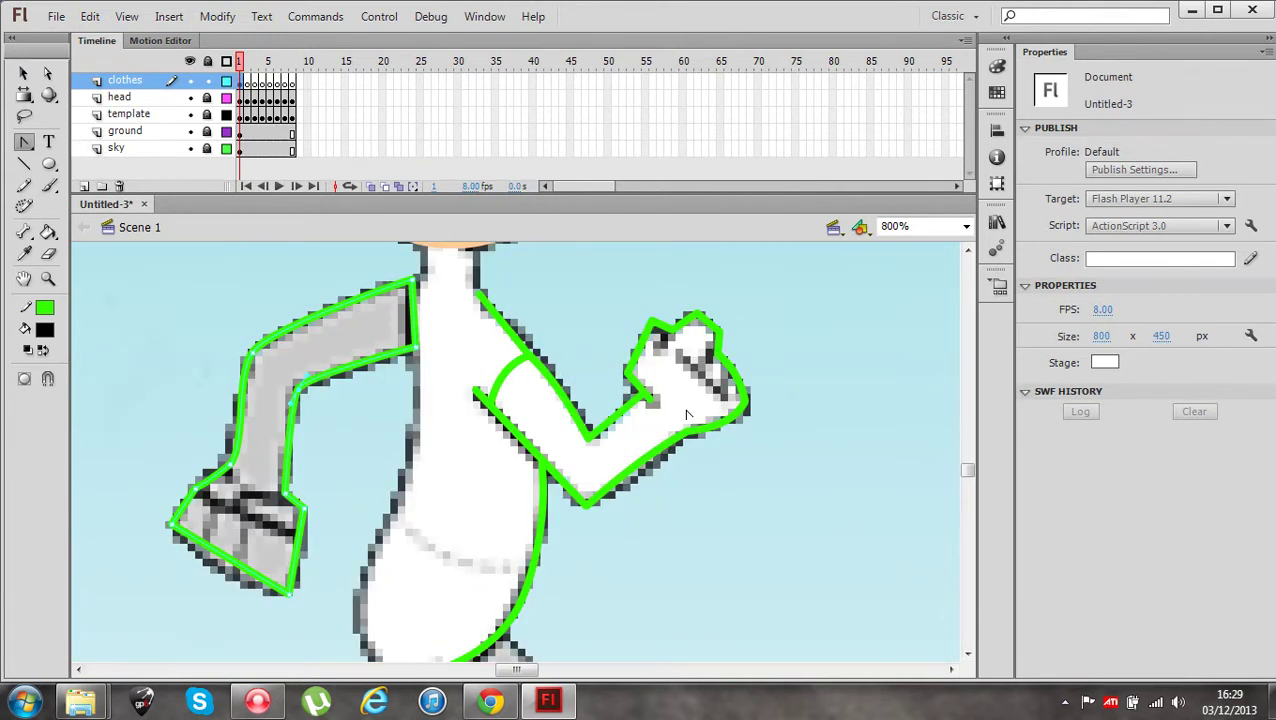
click(24, 73)
scroll(750, 360, down, 2)
scroll(782, 386, up, 2)
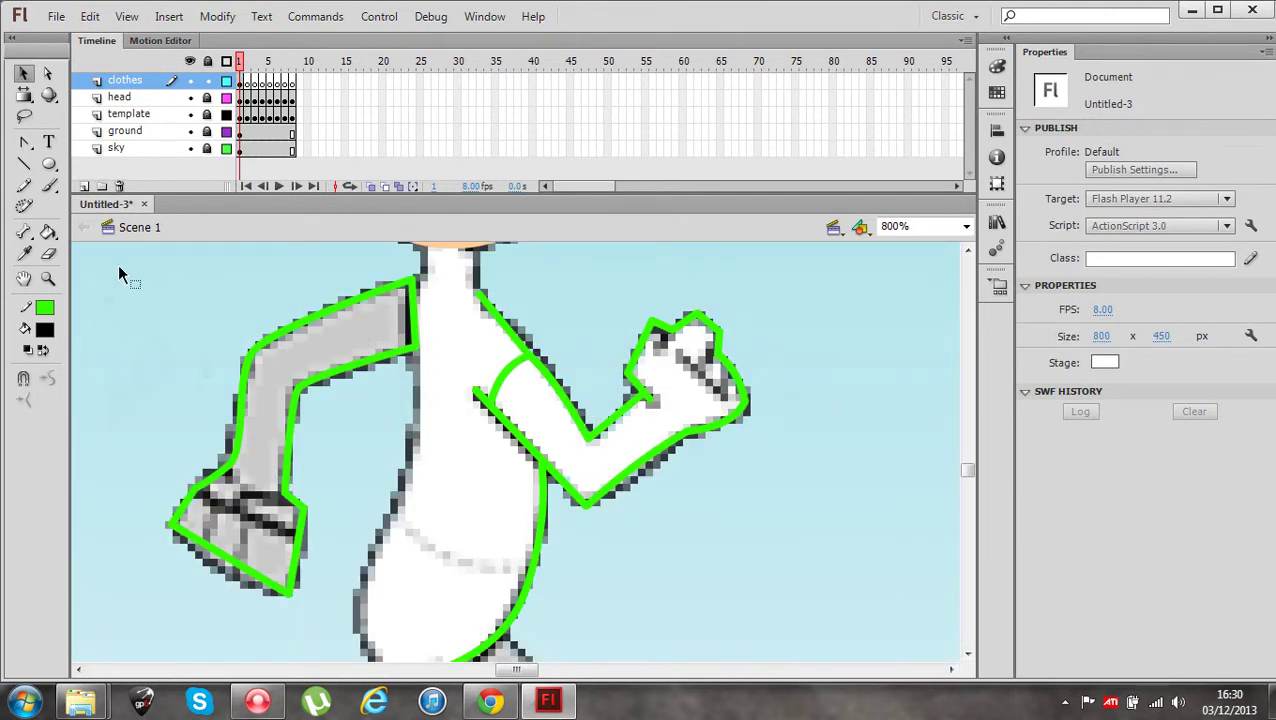
Marquee-select every clothes outline and change its stroke colour from green to black
drag(107, 265, 780, 714)
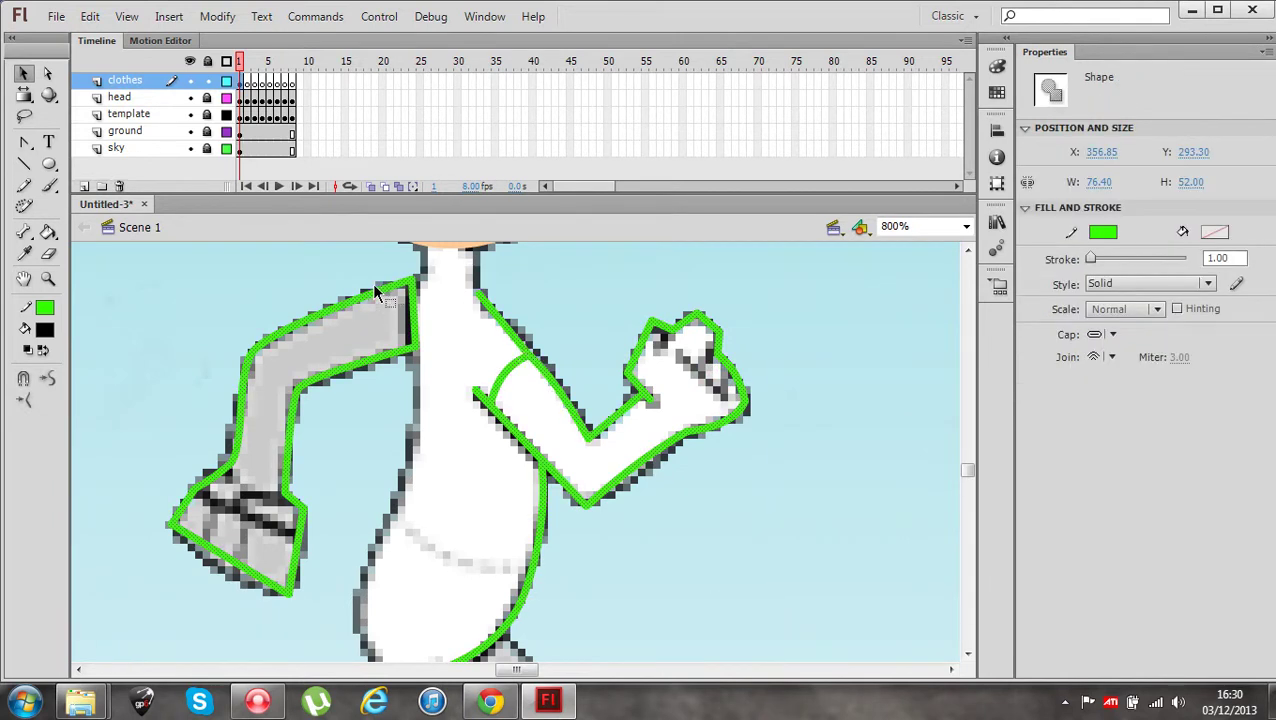
click(44, 312)
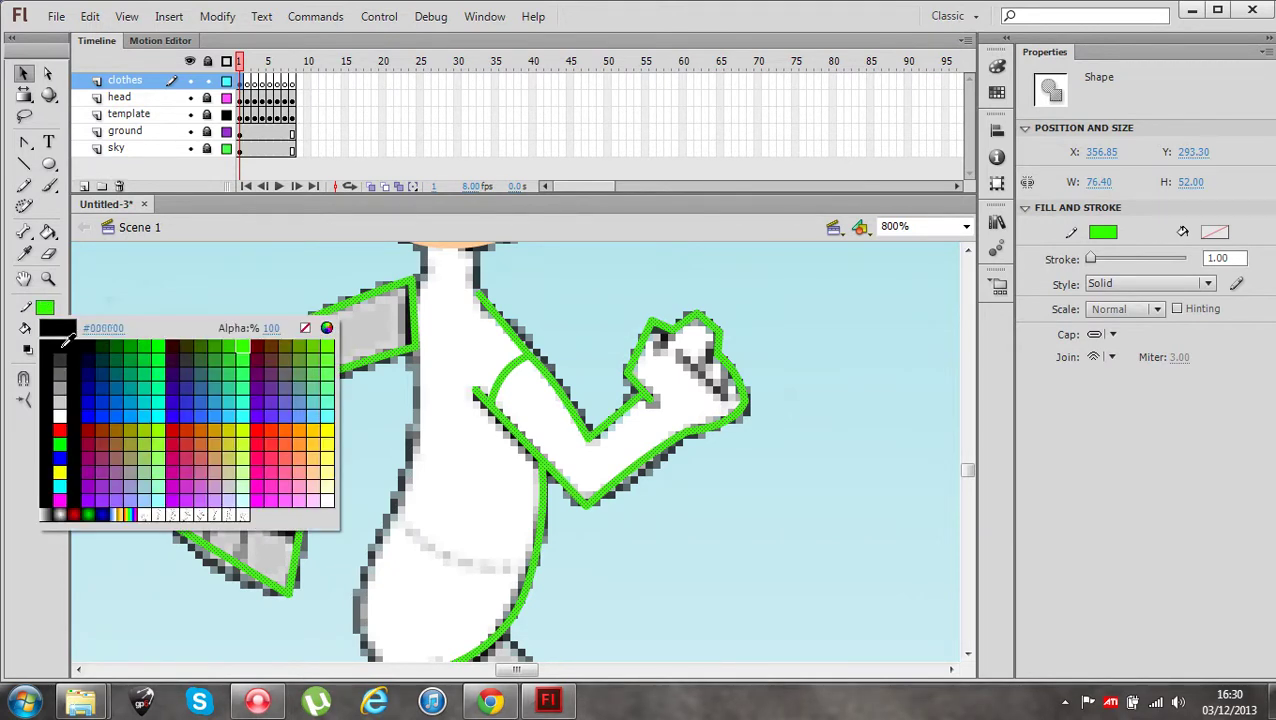
click(60, 346)
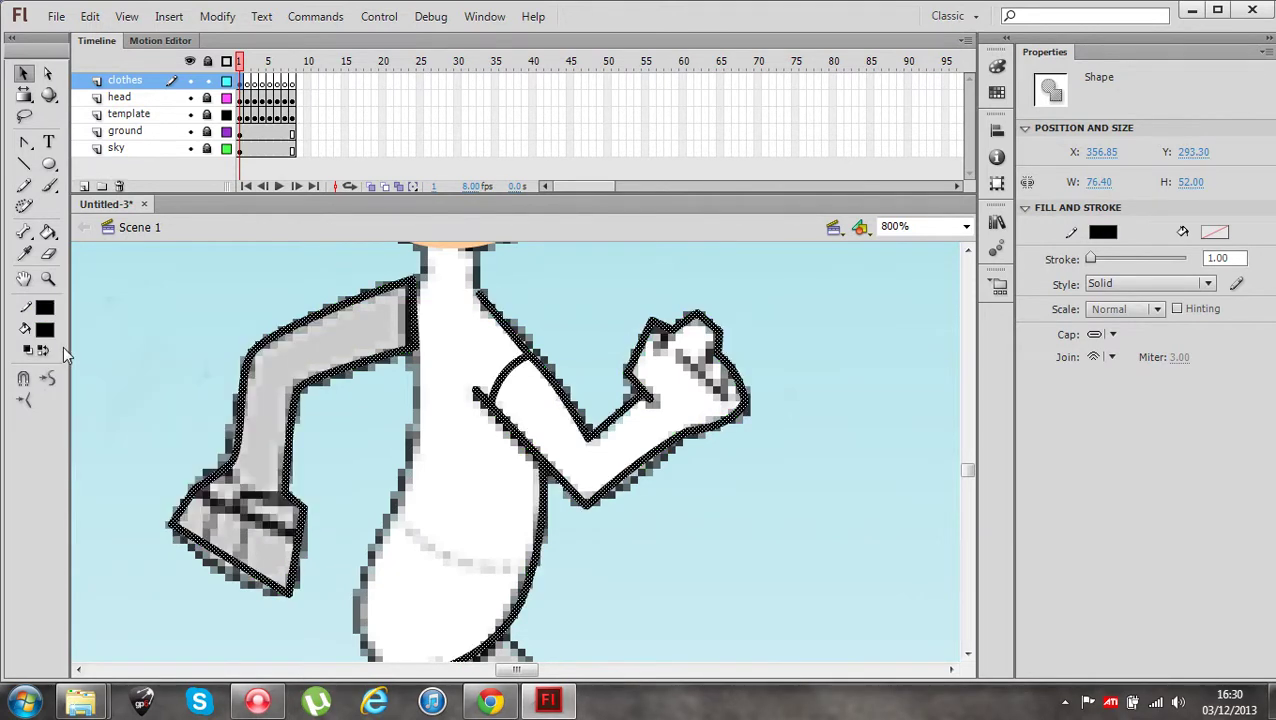
click(160, 333)
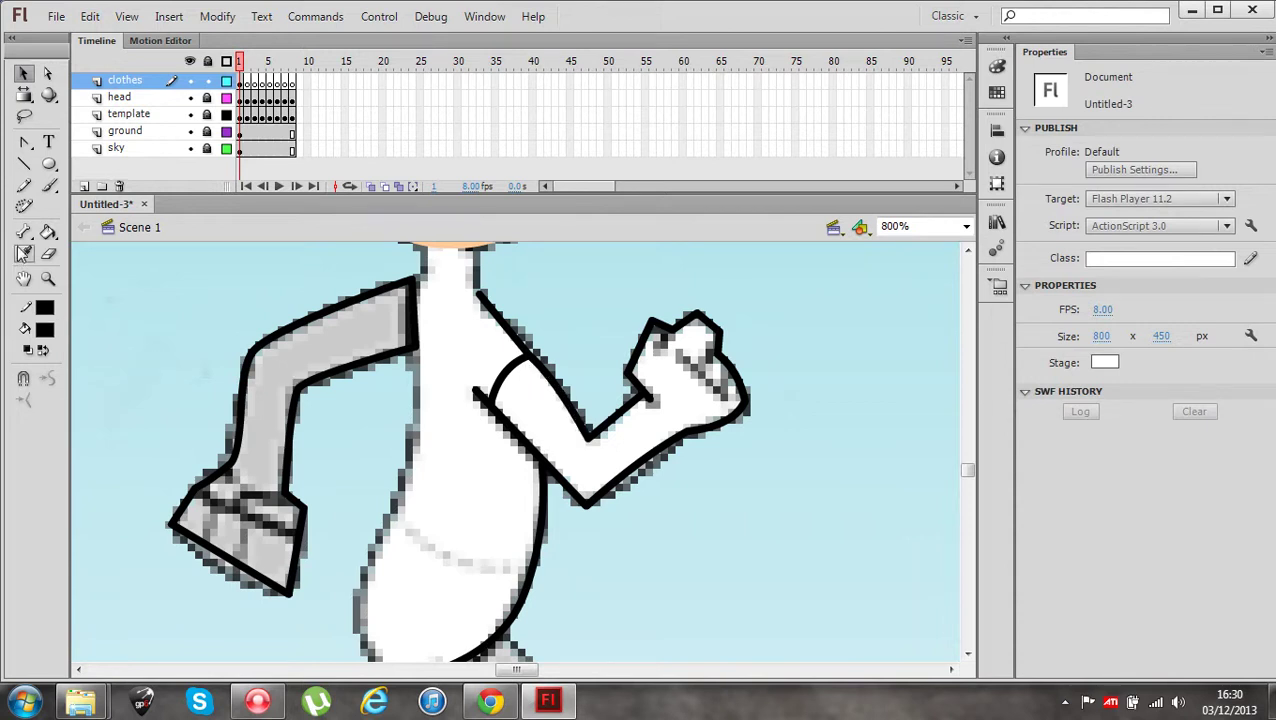
click(48, 231)
Sample the head's peach skin colour with the Eyedropper as the fill colour
scroll(712, 318, up, 3)
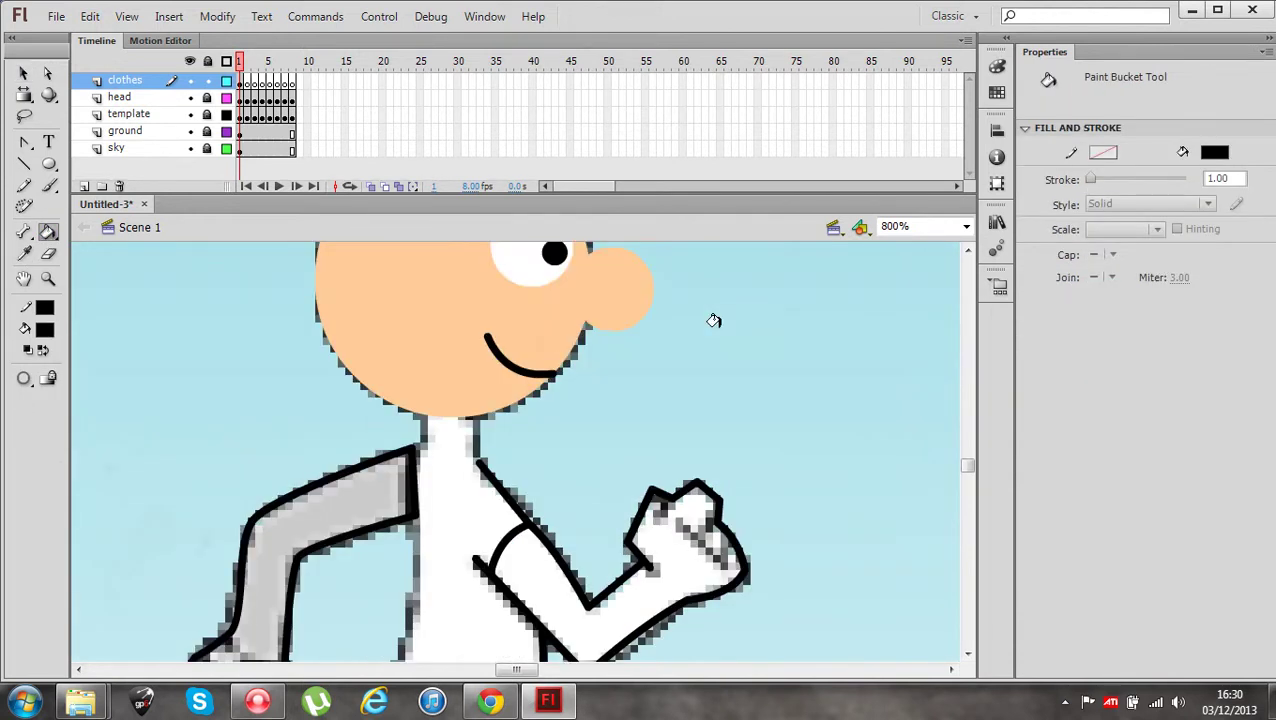
scroll(712, 318, down, 1)
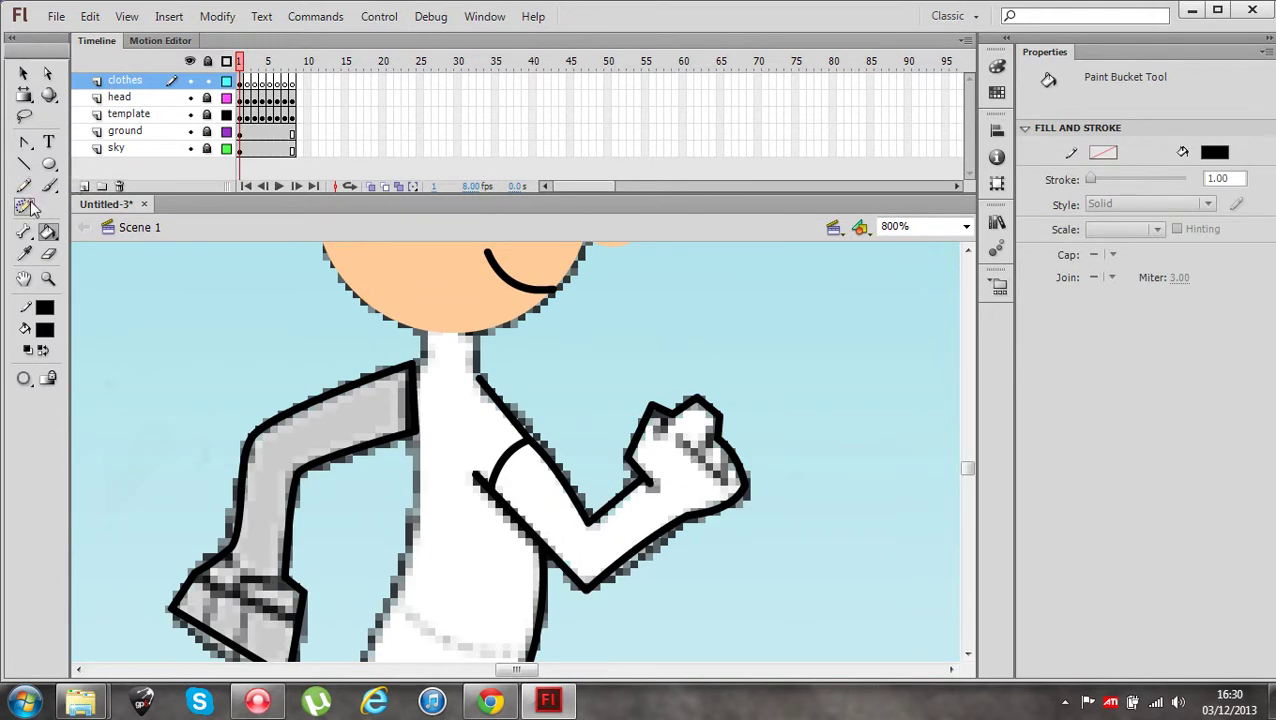
click(24, 253)
click(400, 276)
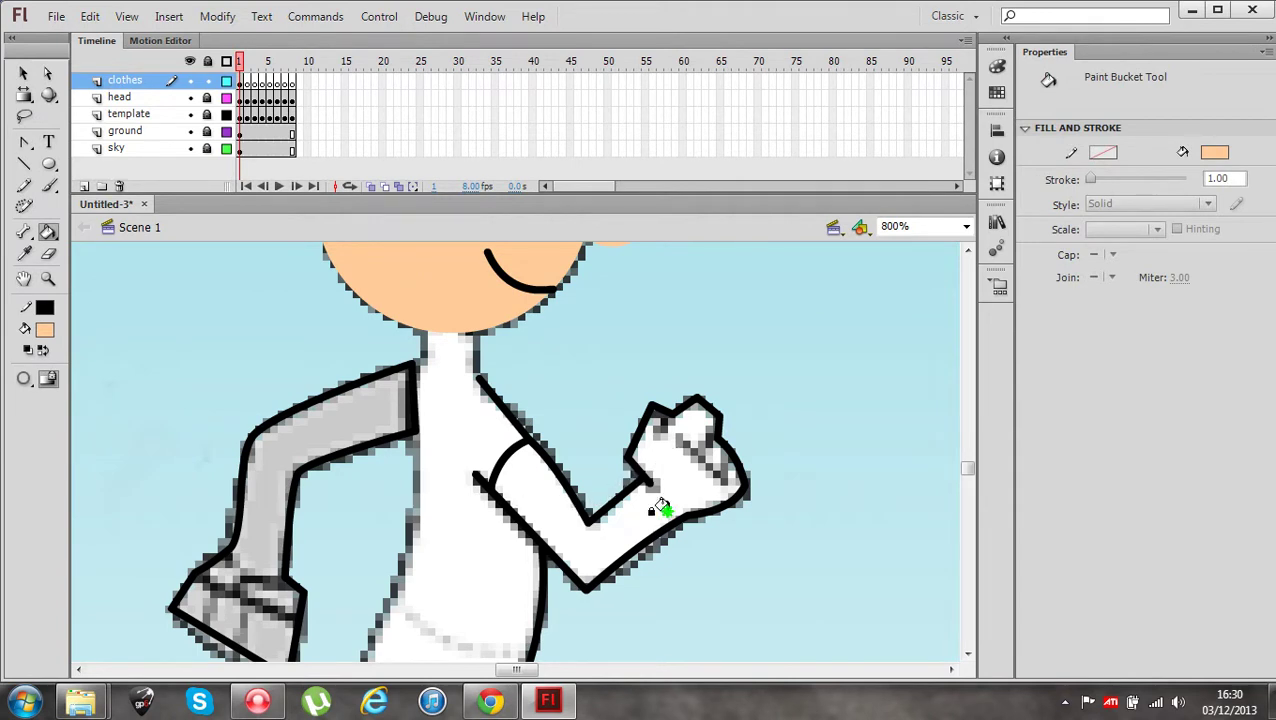
scroll(722, 422, down, 3)
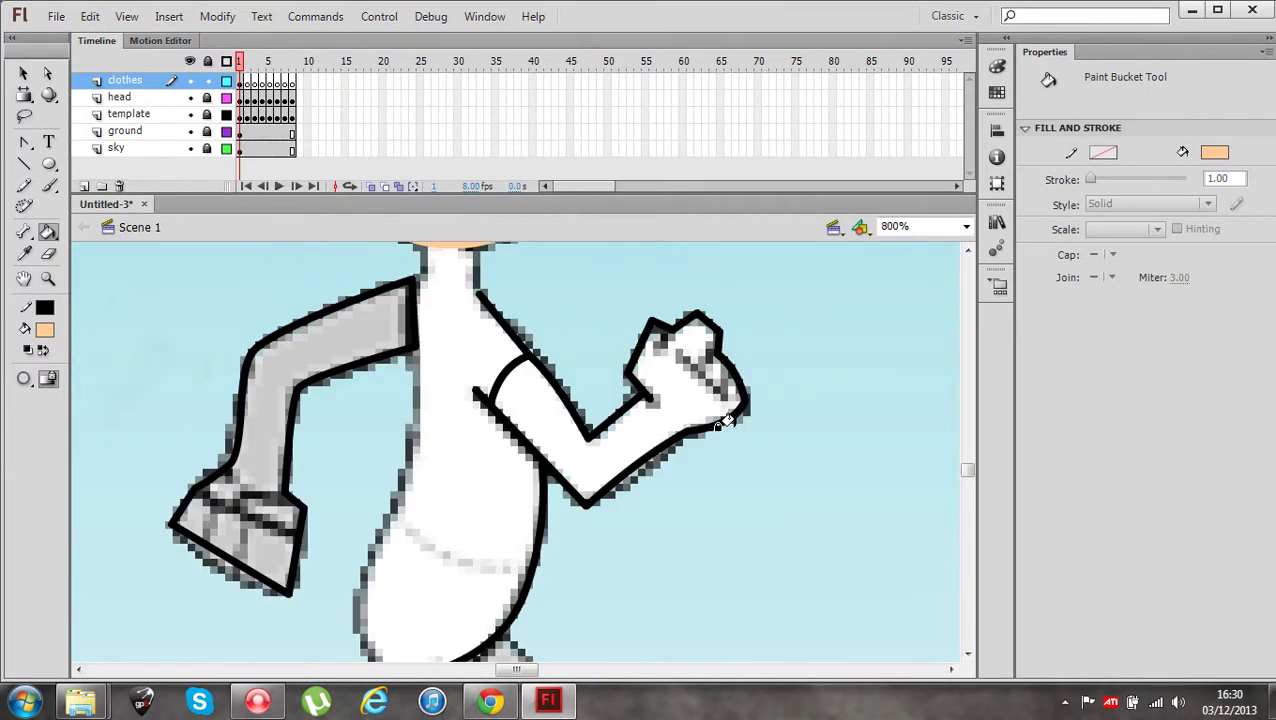
scroll(726, 422, up, 2)
Zoom in to inspect the fist's outline, then zoom back out to the whole character
click(48, 279)
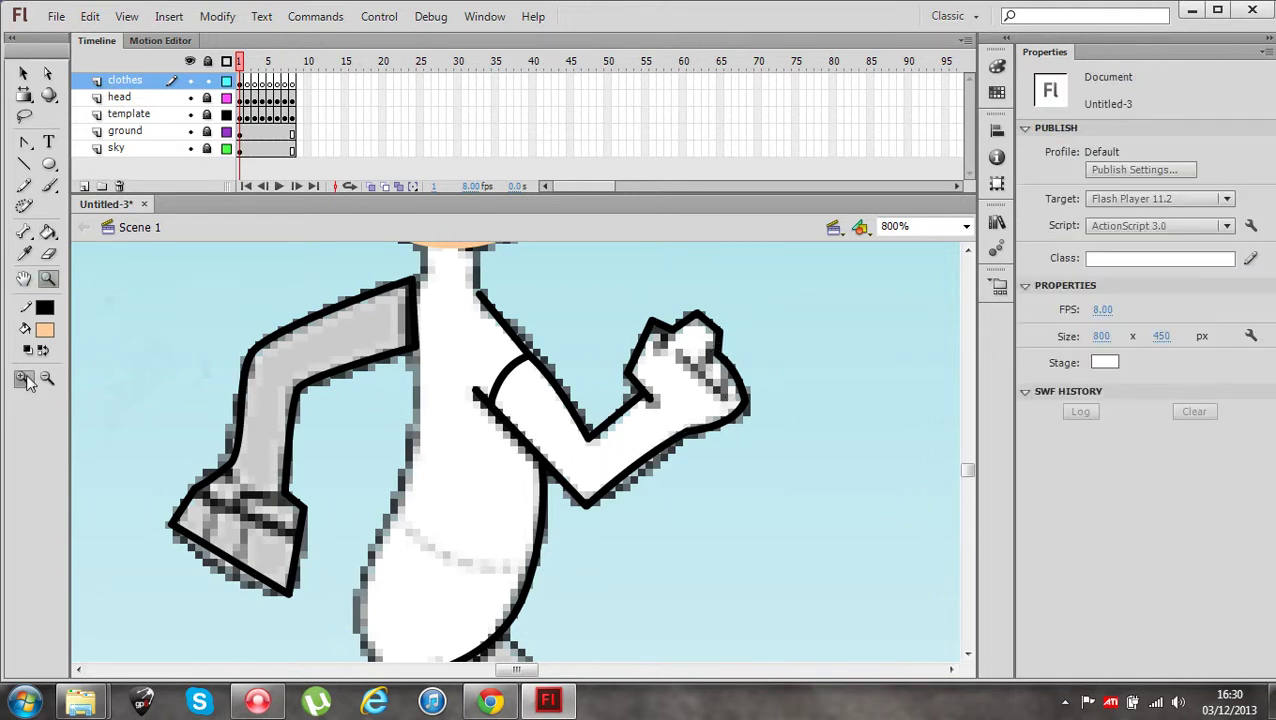
click(660, 456)
click(535, 396)
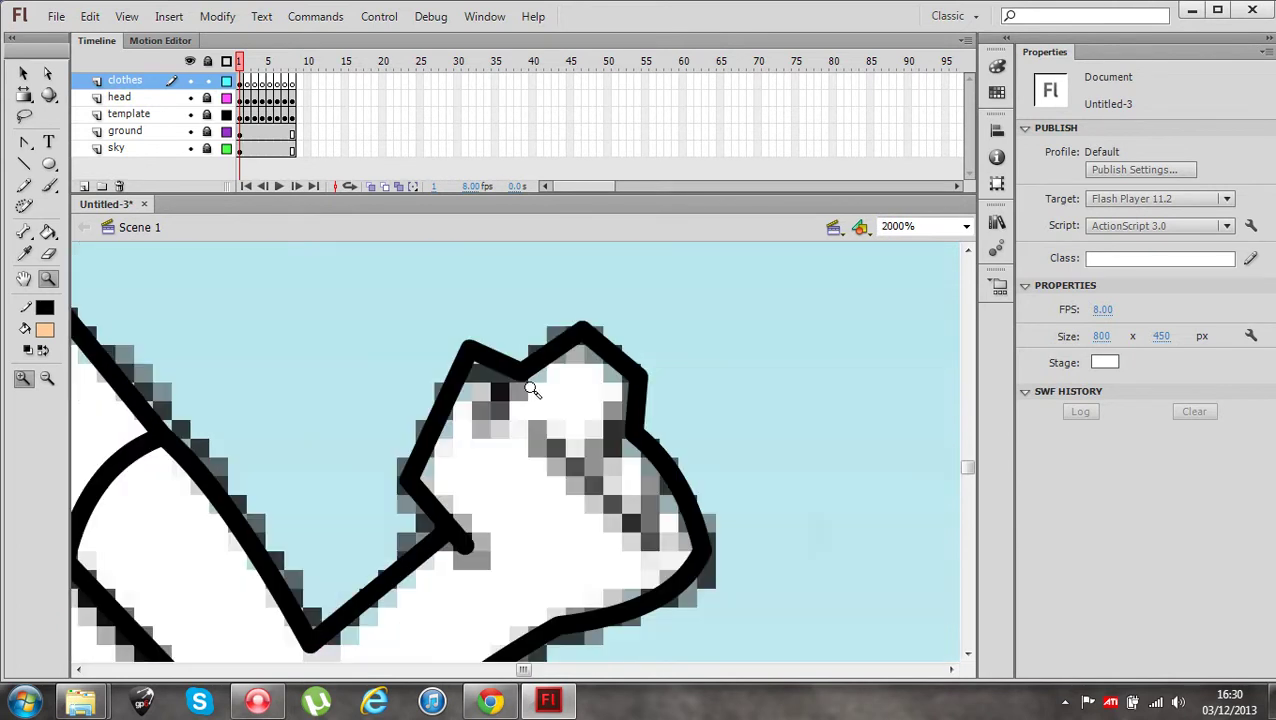
scroll(533, 390, down, 2)
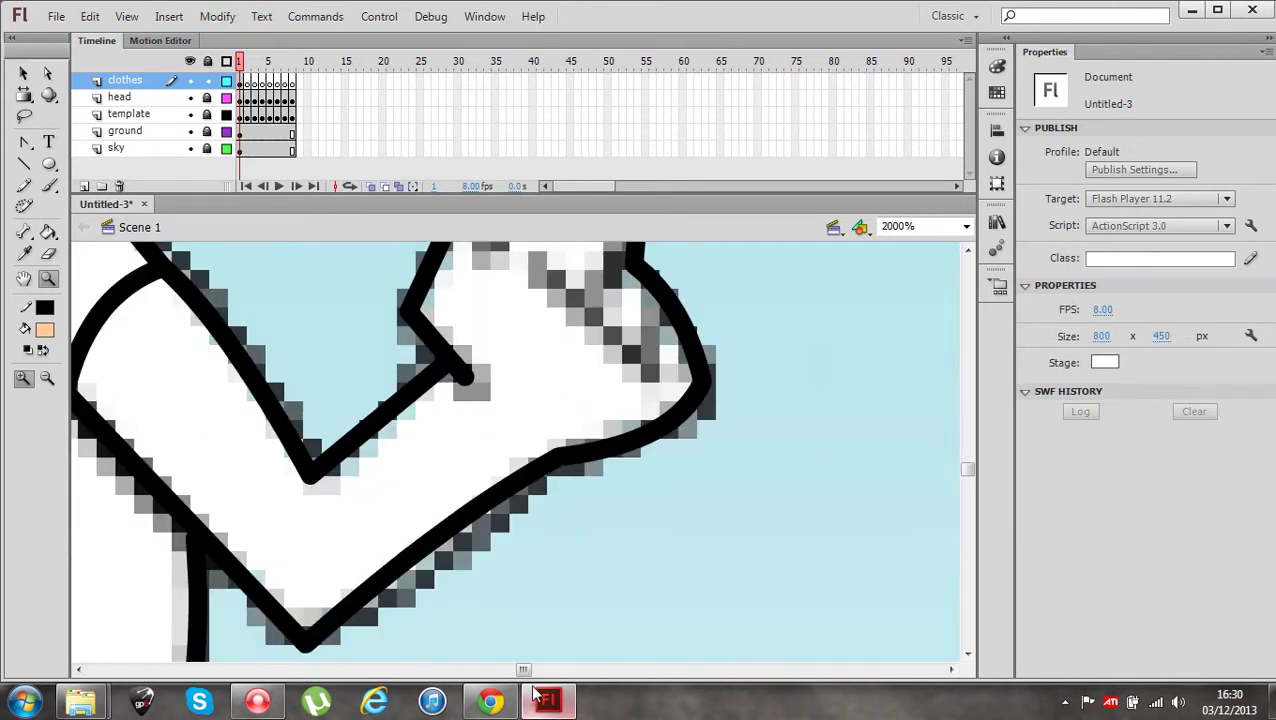
scroll(525, 670, left, 1)
scroll(525, 670, left, 3)
scroll(521, 670, right, 1)
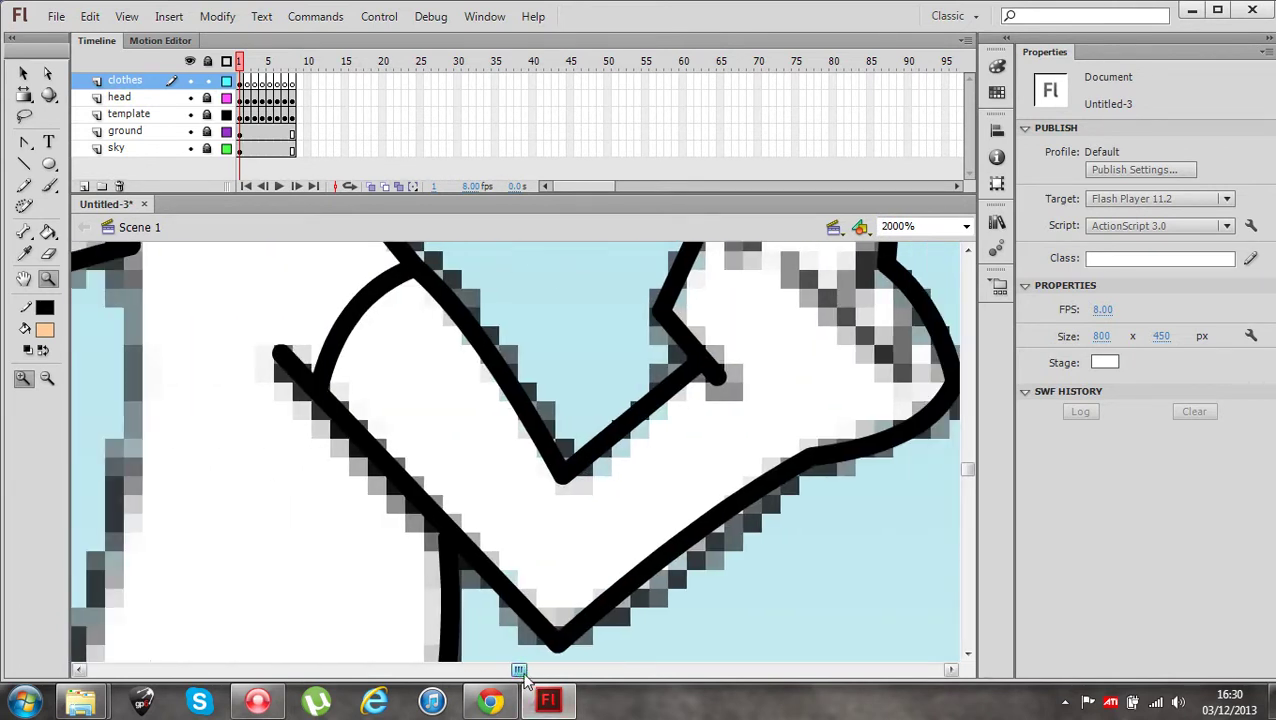
click(47, 378)
click(501, 446)
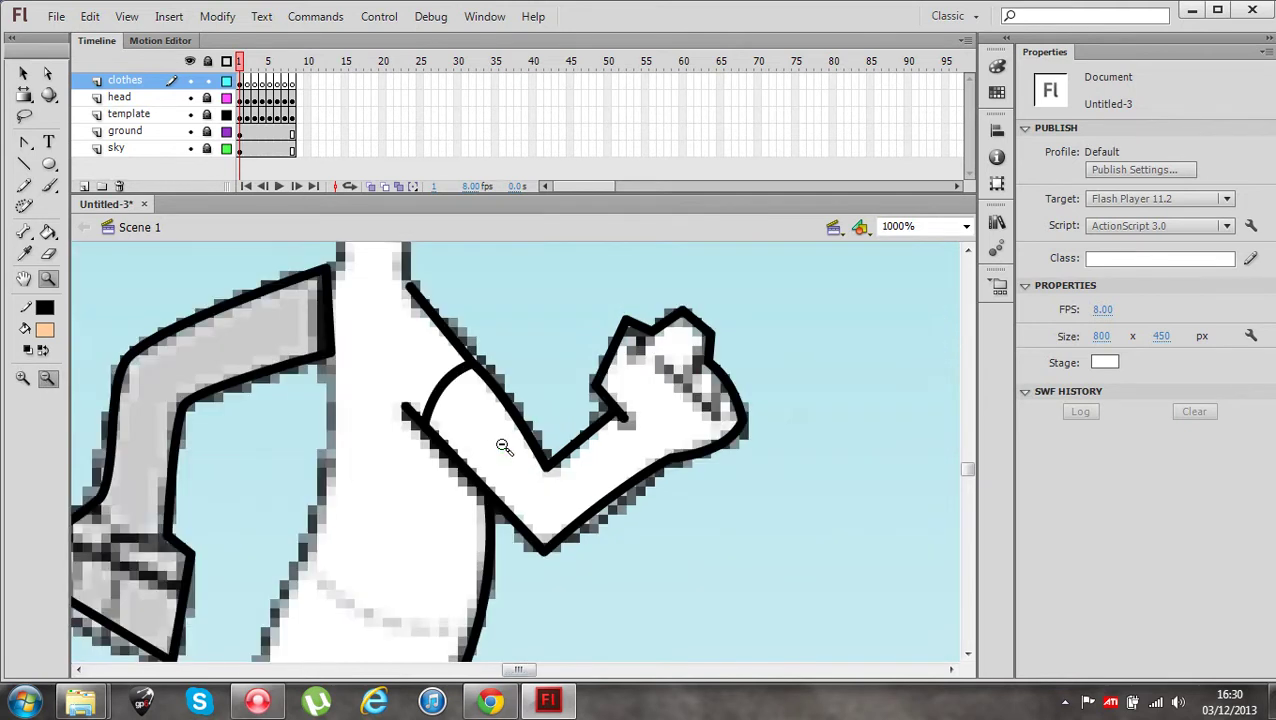
click(500, 452)
click(500, 452)
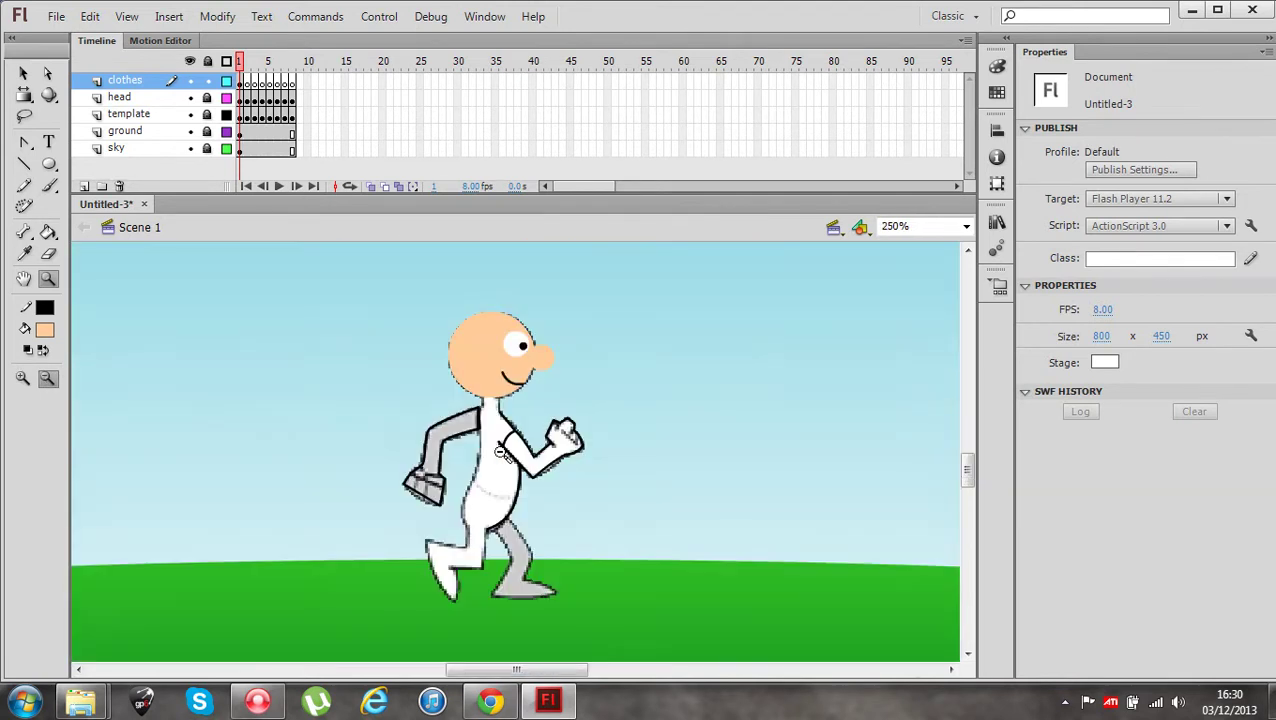
Fill the forearm and fist with peach using the Paint Bucket set to Close Large Gaps
click(48, 231)
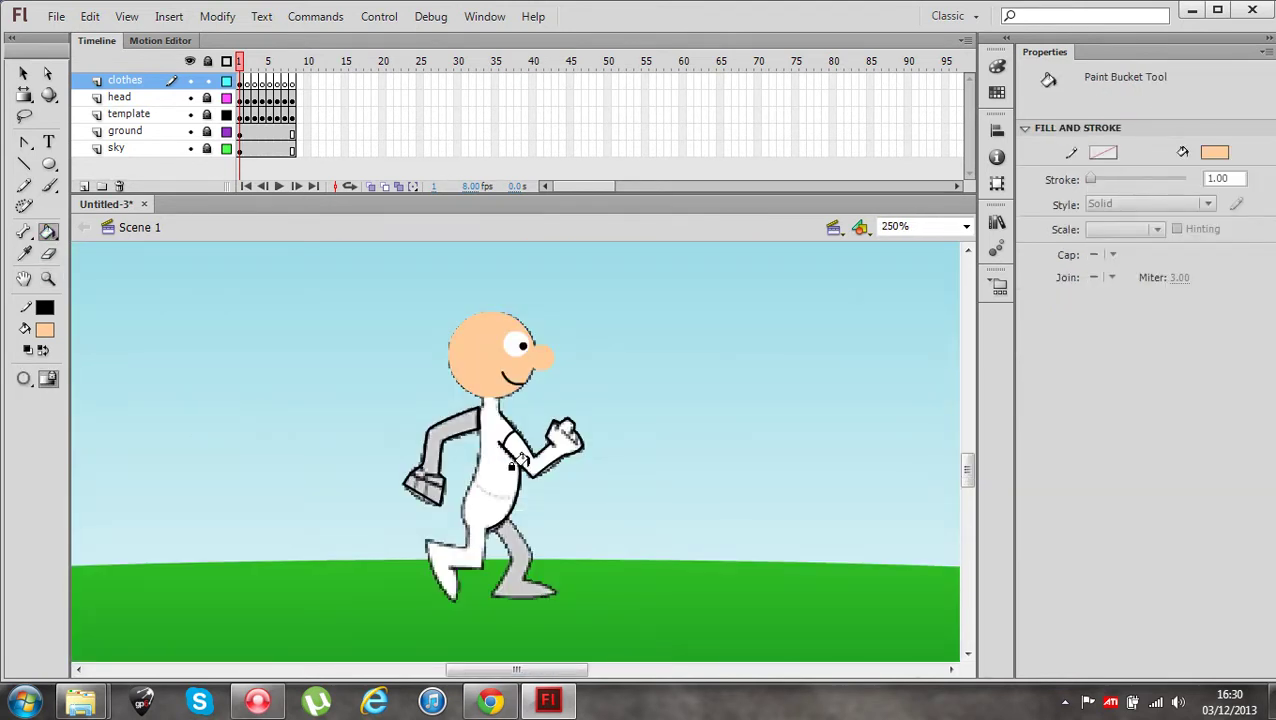
click(24, 381)
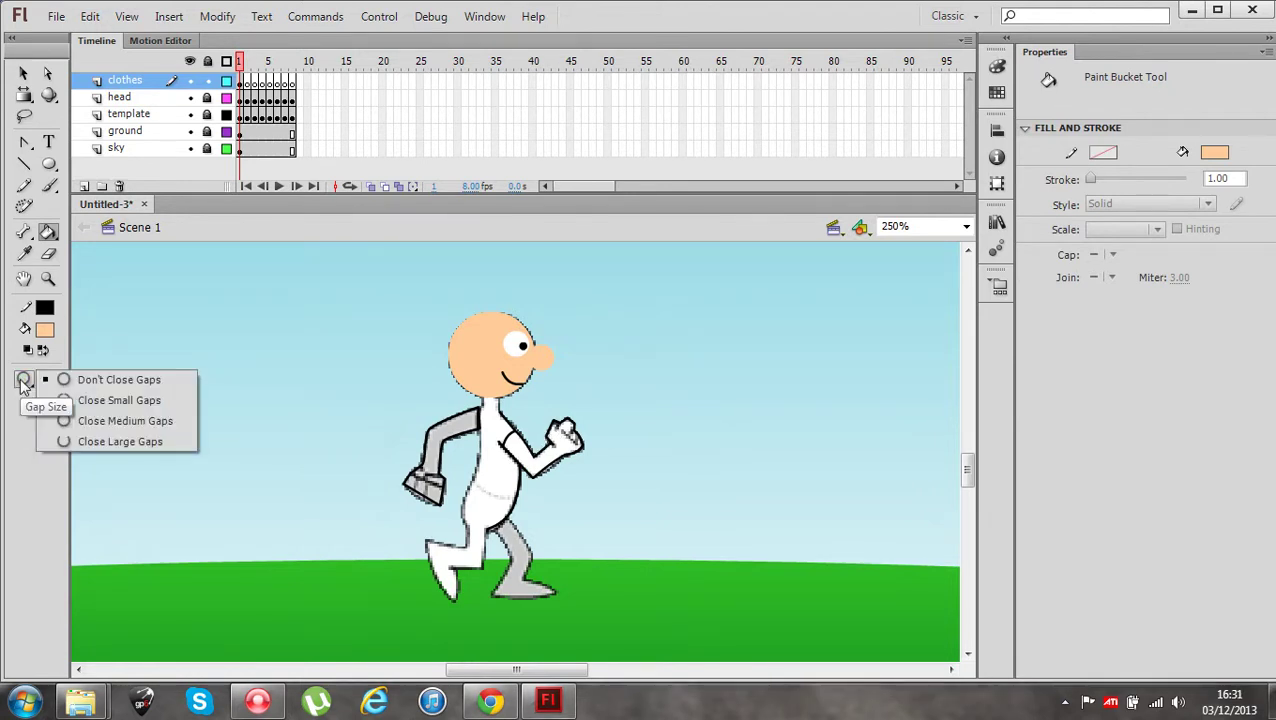
click(93, 442)
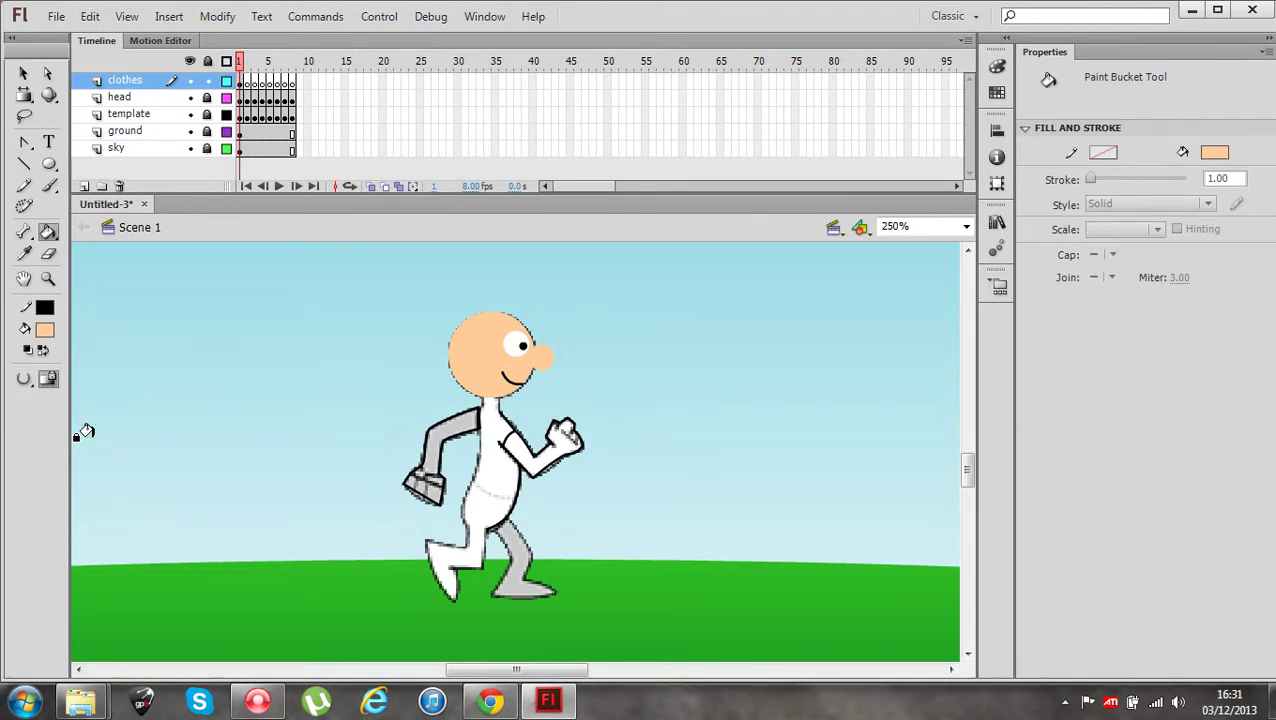
click(534, 456)
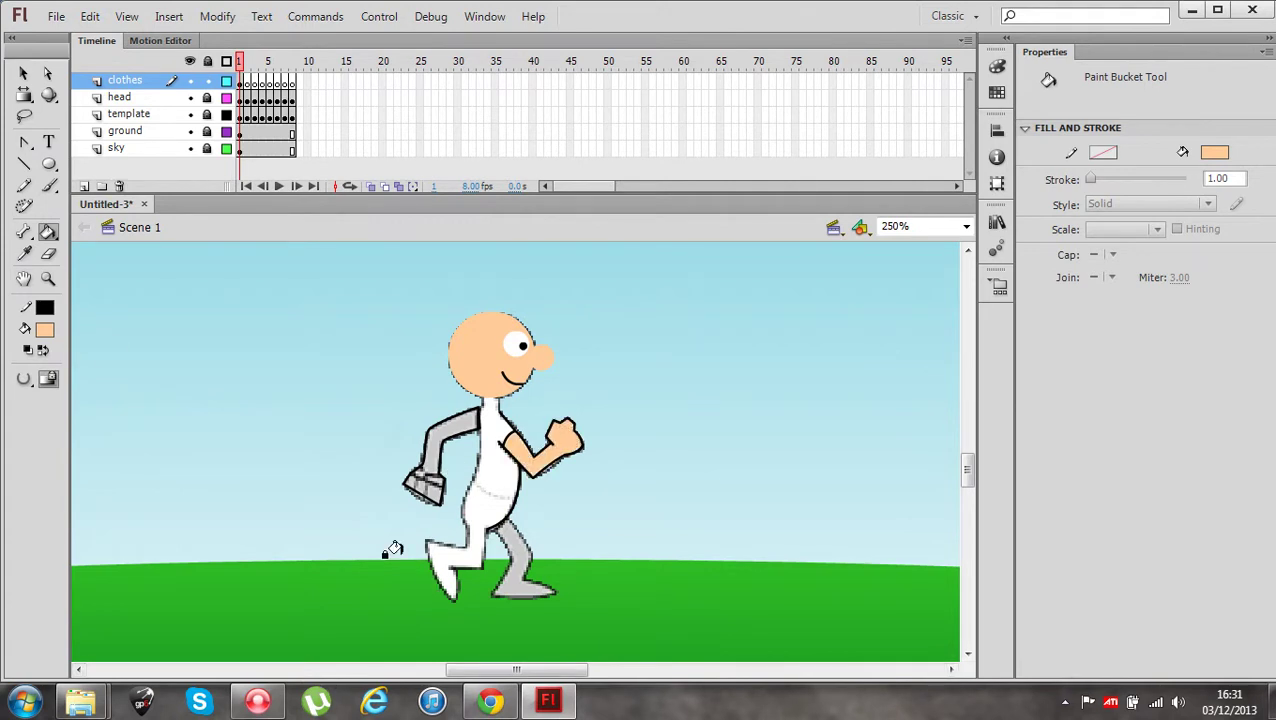
Zoom in on the arm to check the peach fill
click(47, 279)
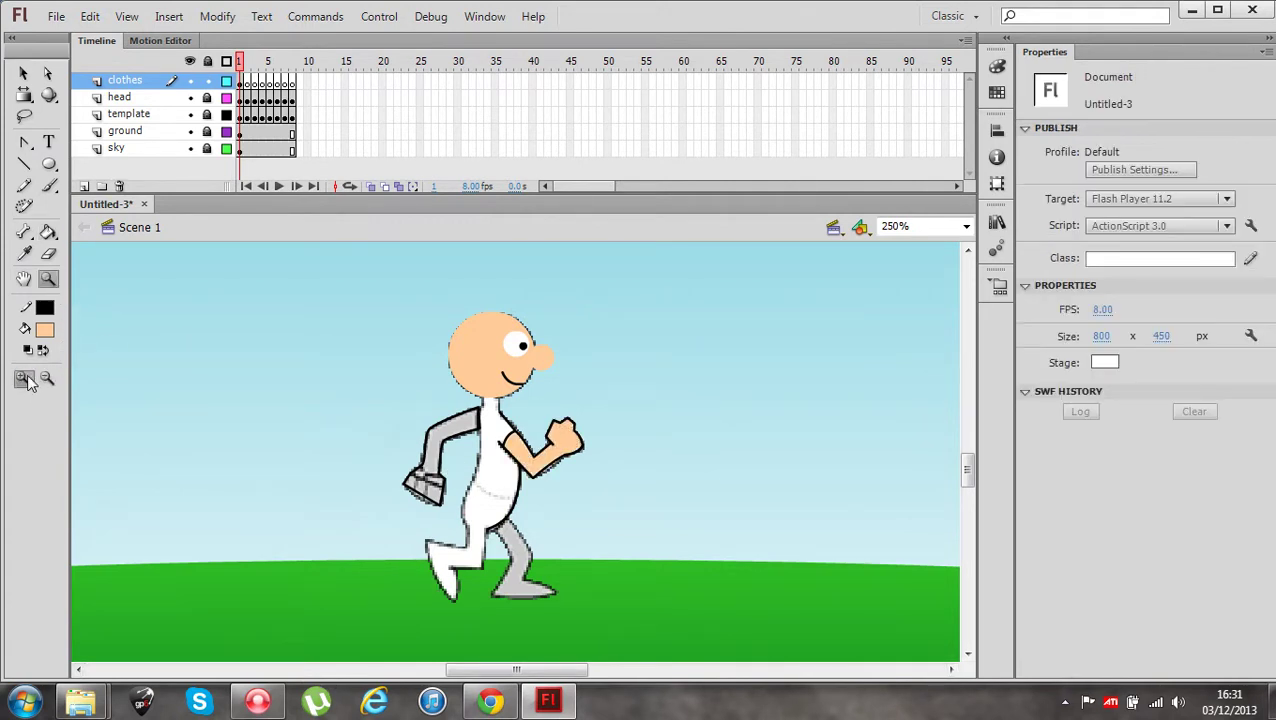
click(553, 461)
click(553, 461)
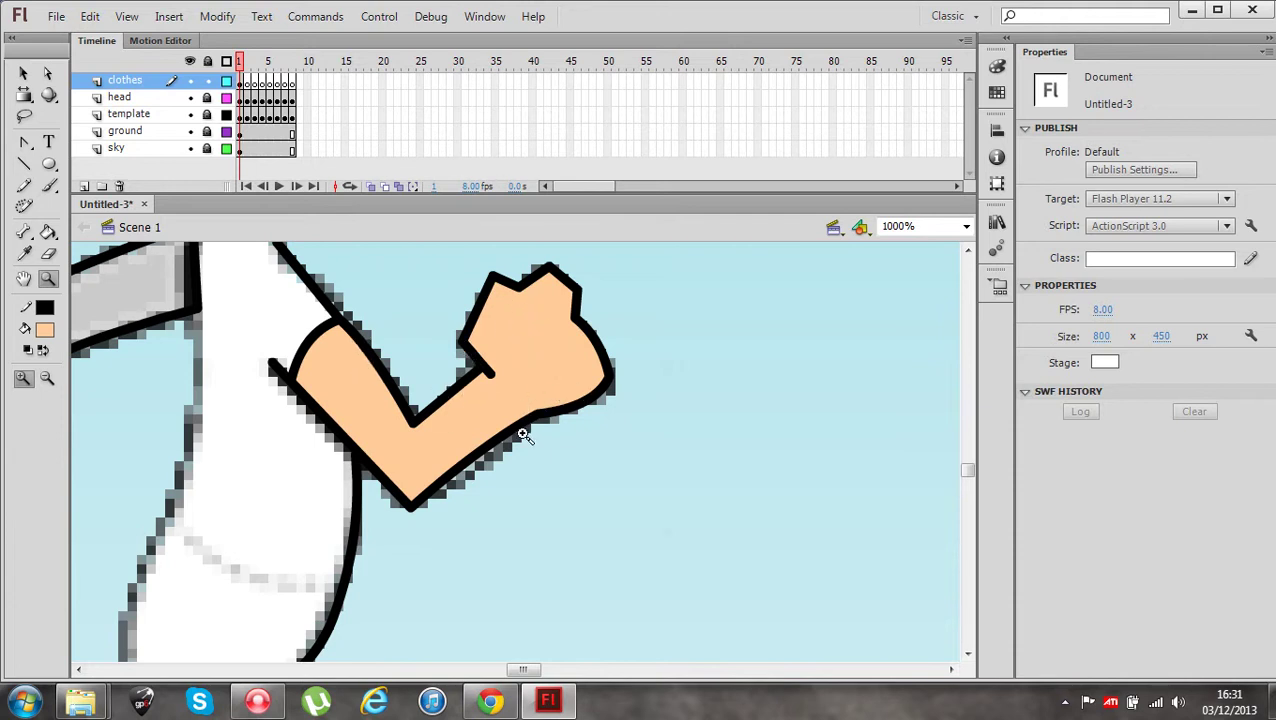
alt+click(431, 444)
click(433, 446)
scroll(394, 314, up, 3)
scroll(380, 328, down, 3)
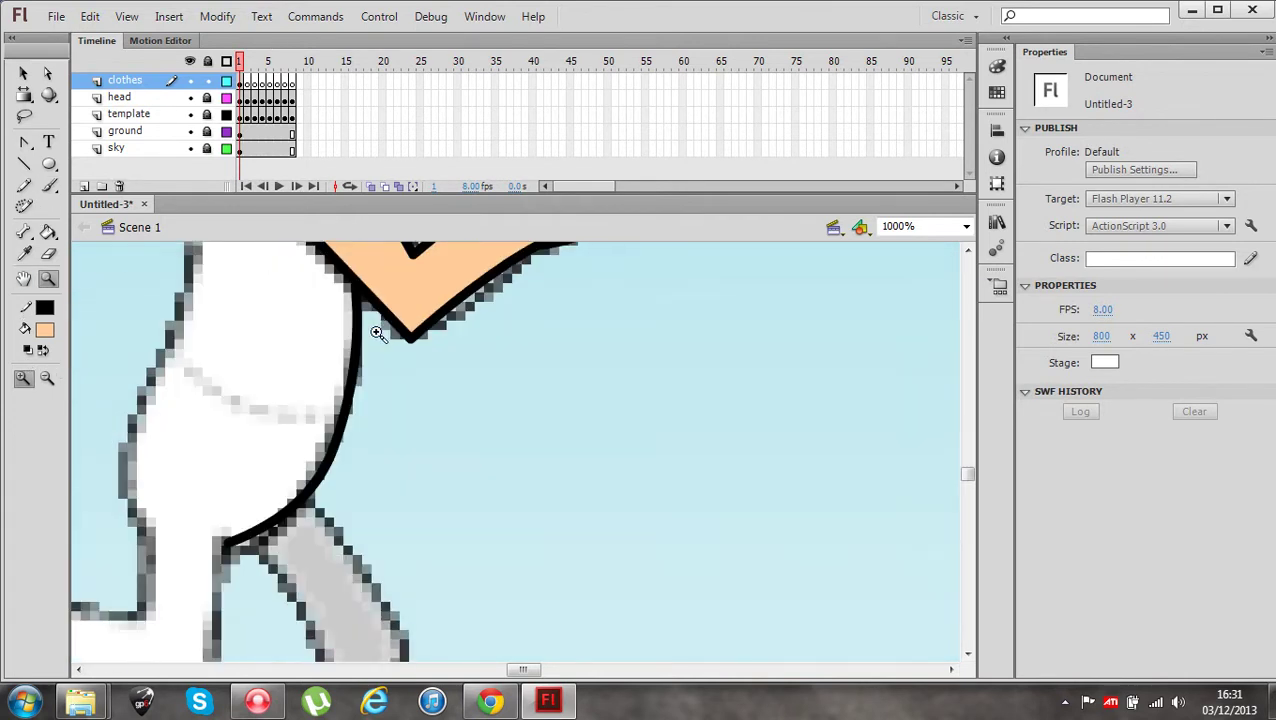
scroll(170, 292, up, 2)
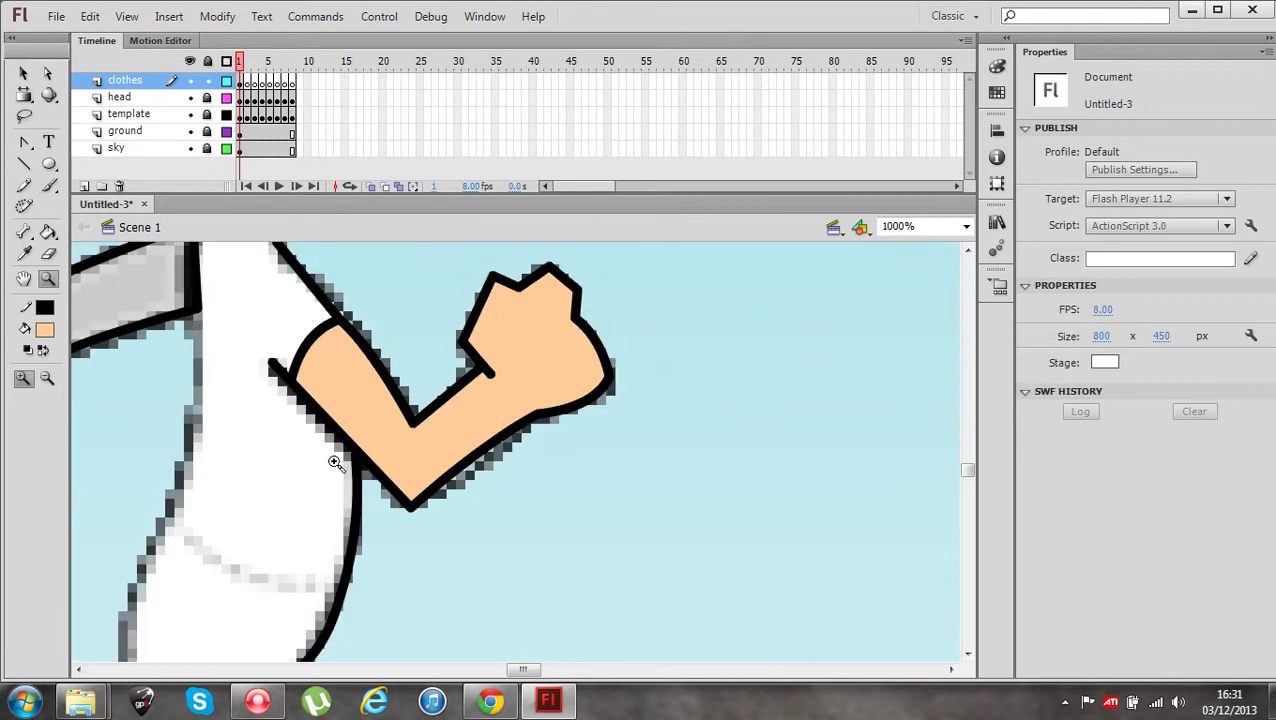
scroll(332, 465, up, 4)
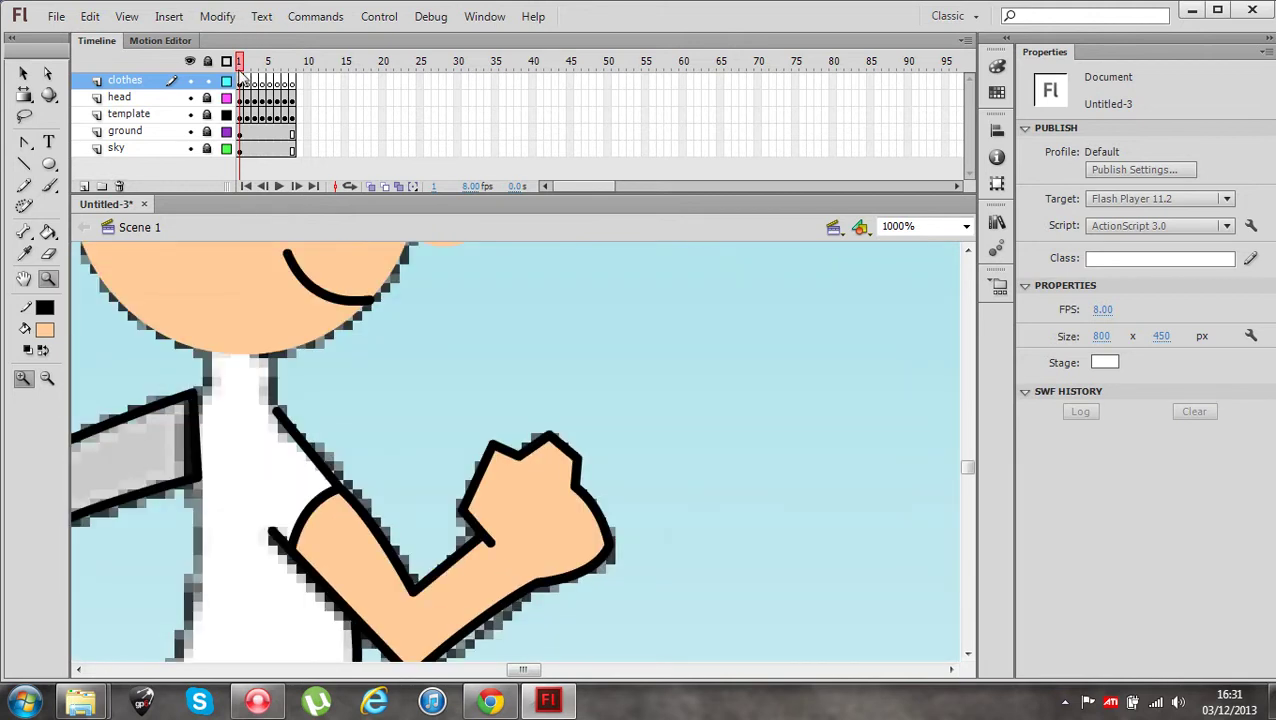
click(247, 62)
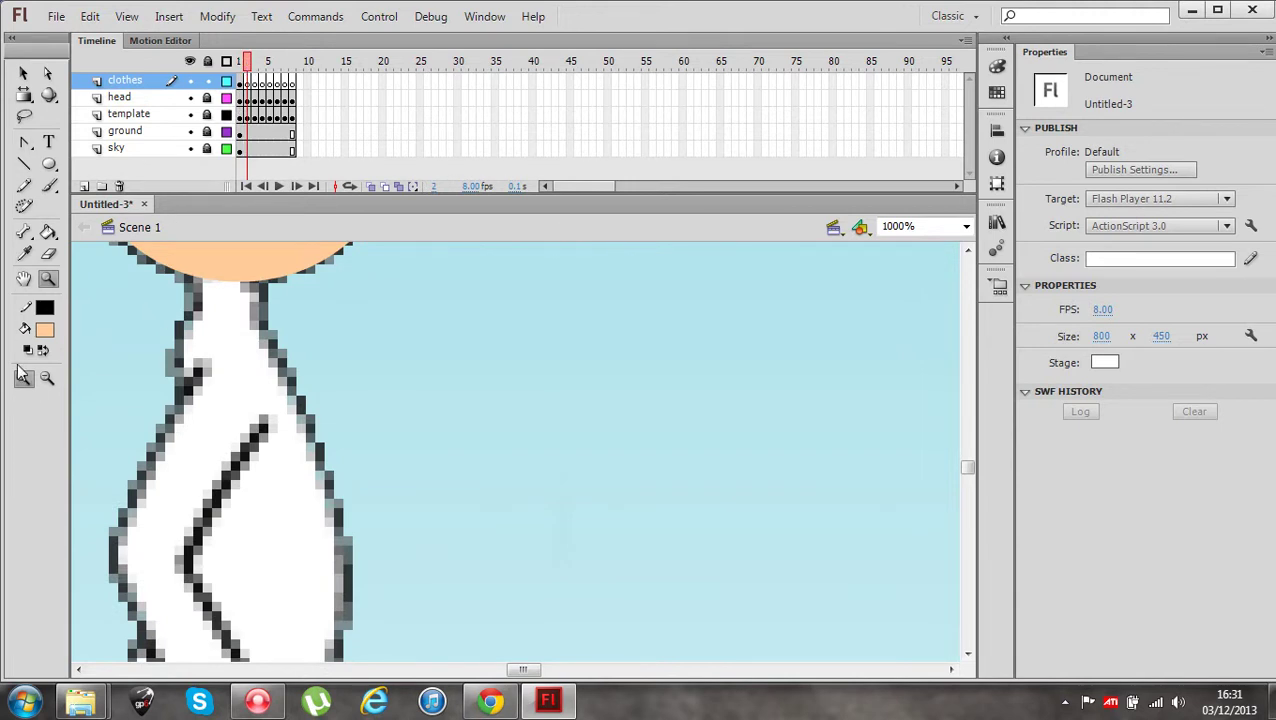
click(47, 378)
click(345, 413)
scroll(362, 416, down, 2)
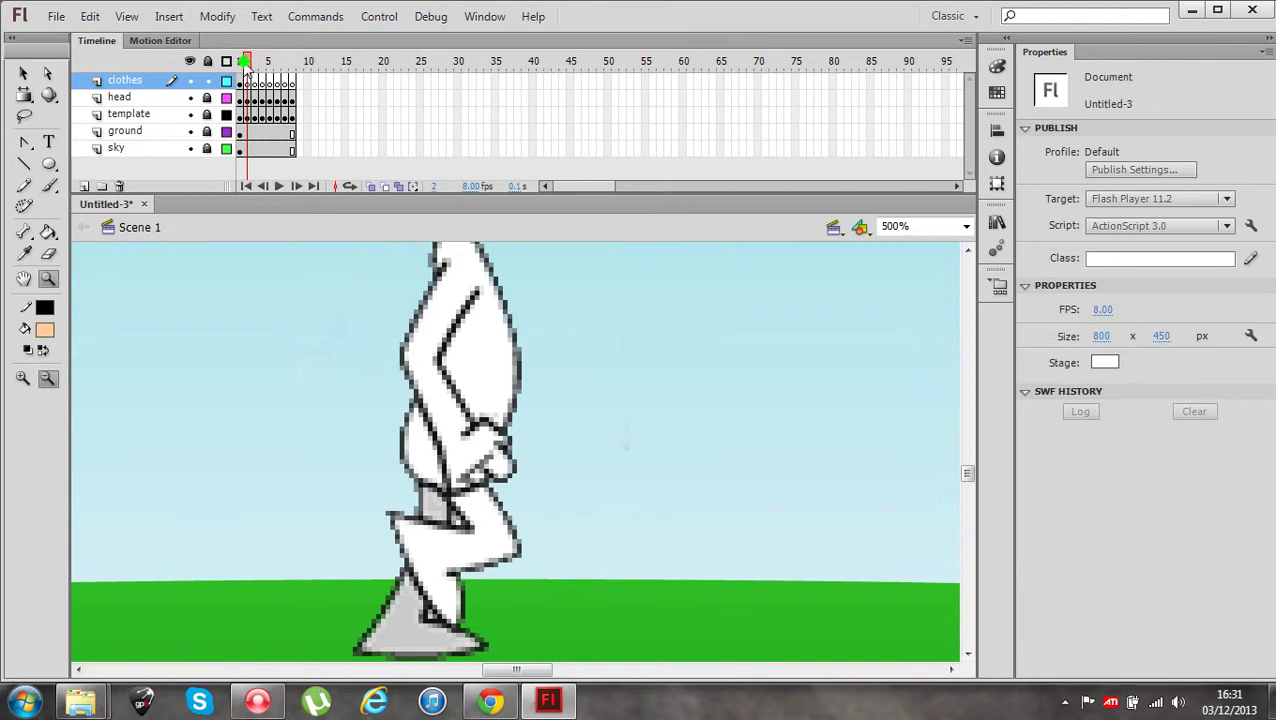
click(243, 66)
click(249, 66)
drag(641, 193, 643, 164)
mouse_move(966, 462)
mouse_down()
mouse_move(970, 450)
mouse_move(970, 462)
mouse_up()
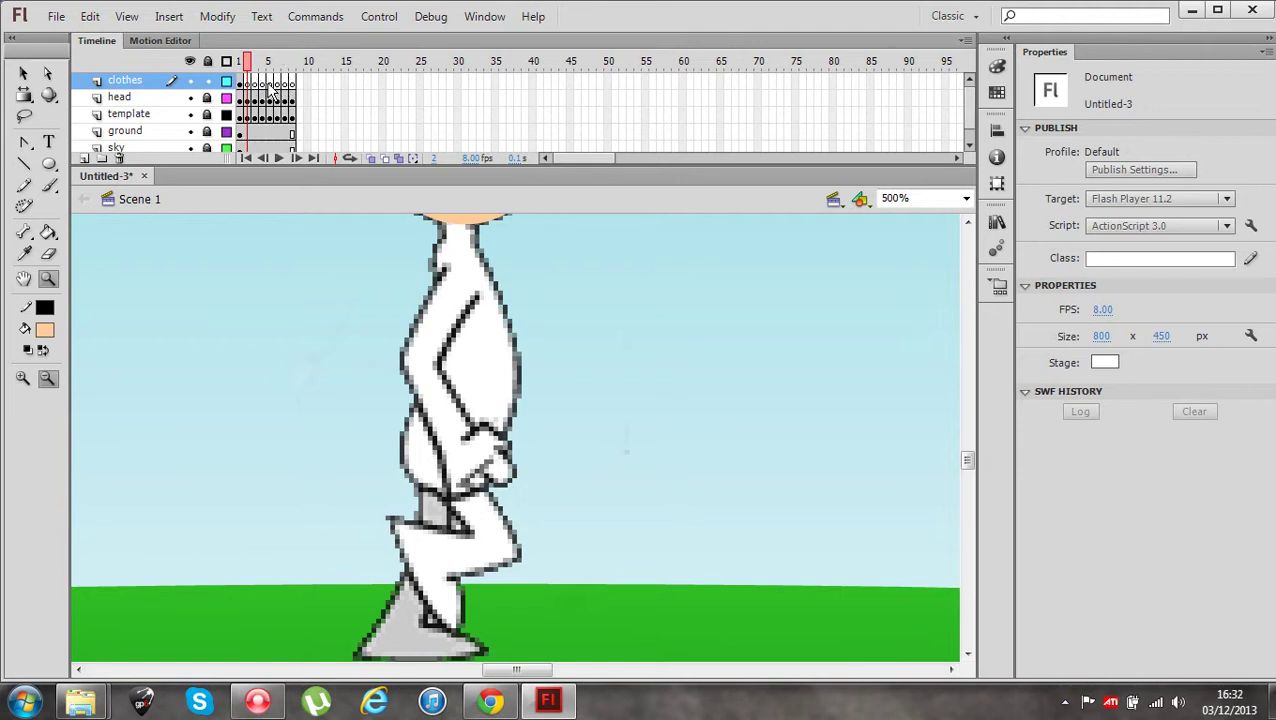
mouse_move(250, 68)
mouse_down()
mouse_move(262, 68)
mouse_move(250, 70)
mouse_up()
click(241, 64)
click(247, 66)
click(240, 66)
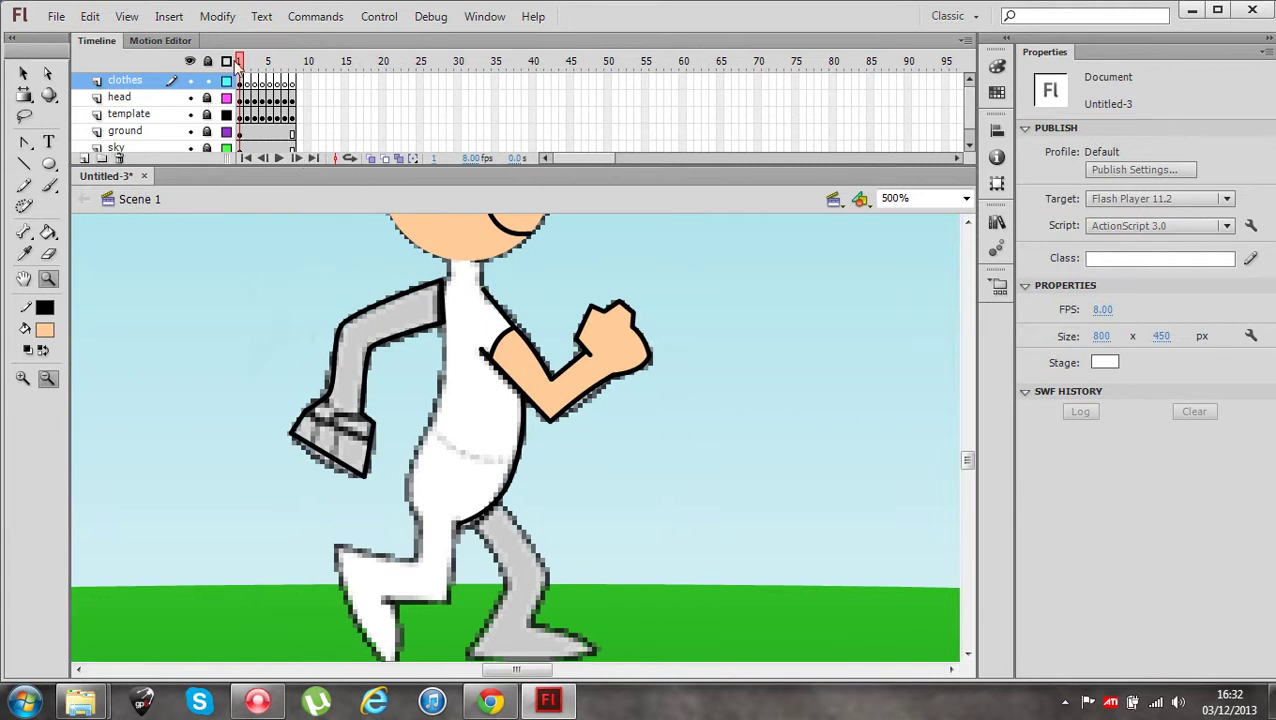
Insert a layer named 'colour' above head and extend it to frame 8
click(160, 99)
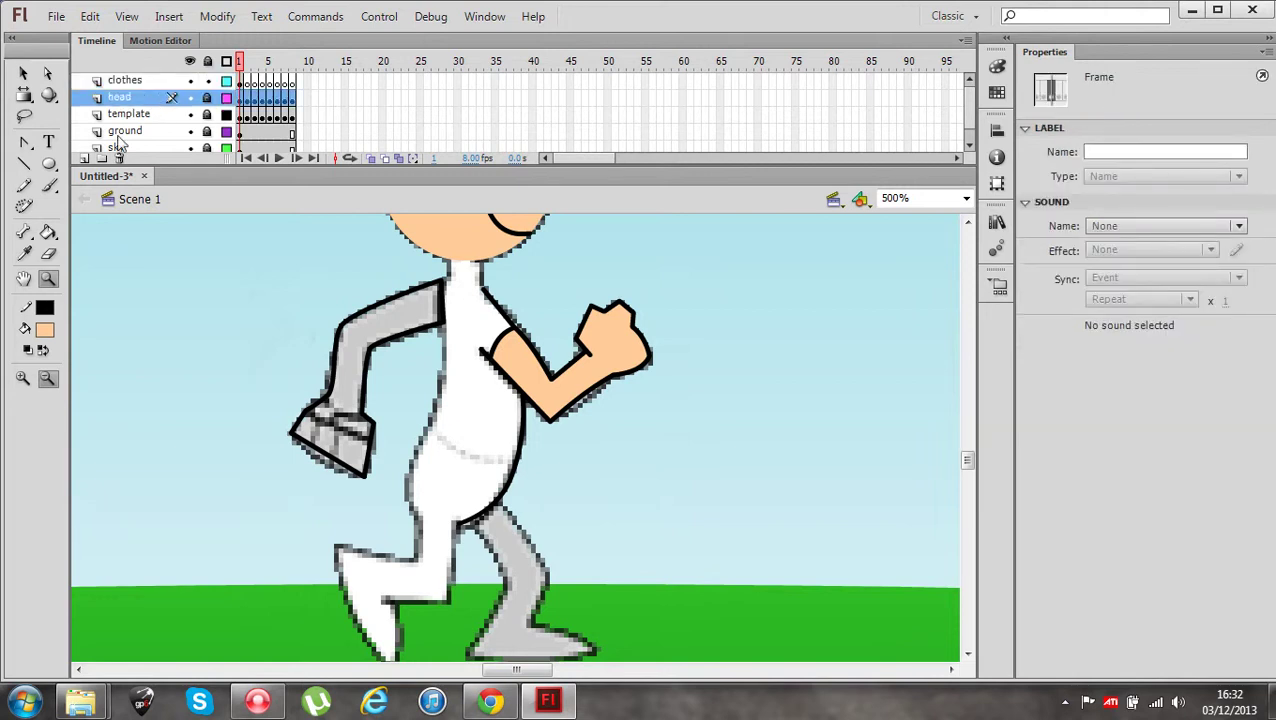
click(85, 159)
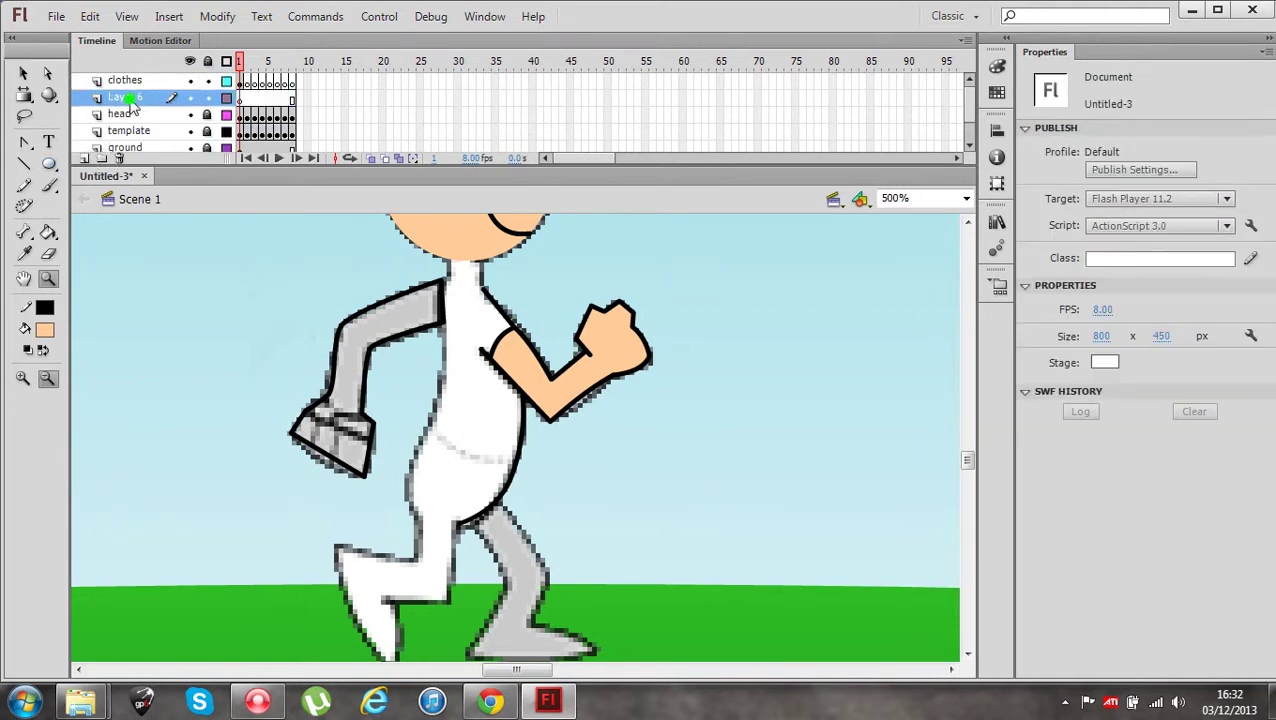
double_click(129, 98)
text(colo)
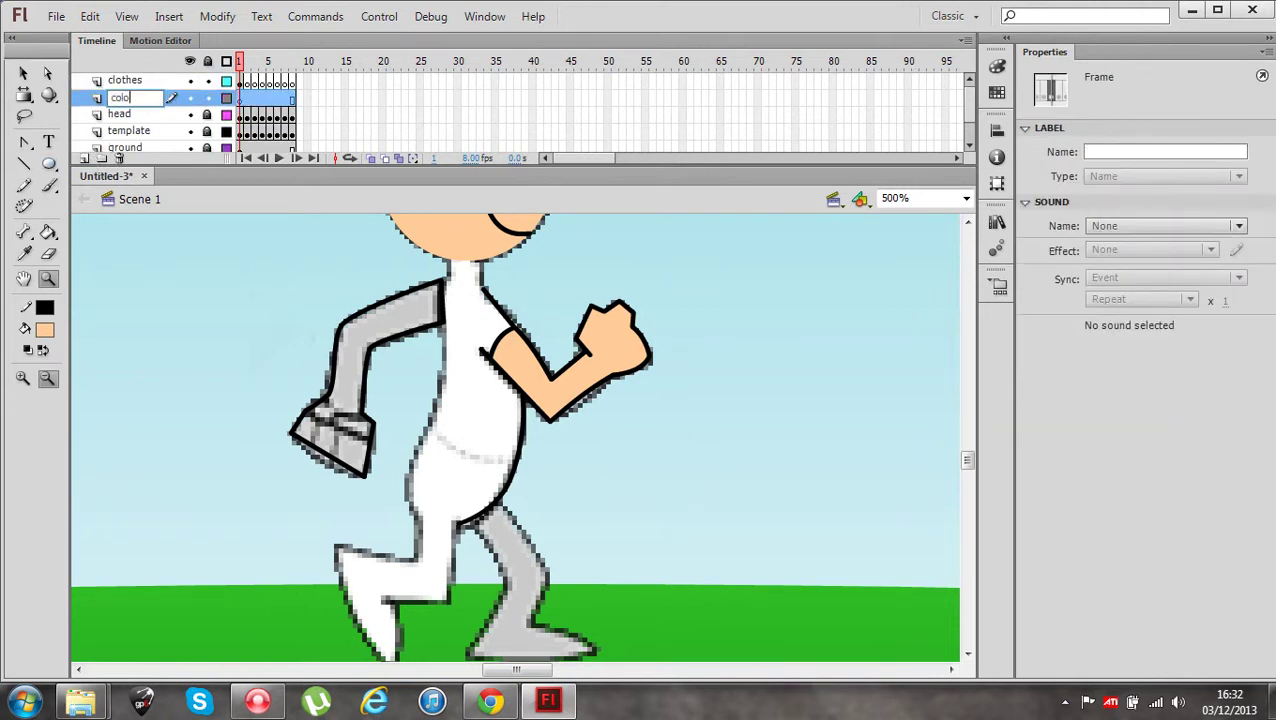
text(ur)
key(Return)
click(291, 102)
key(F5)
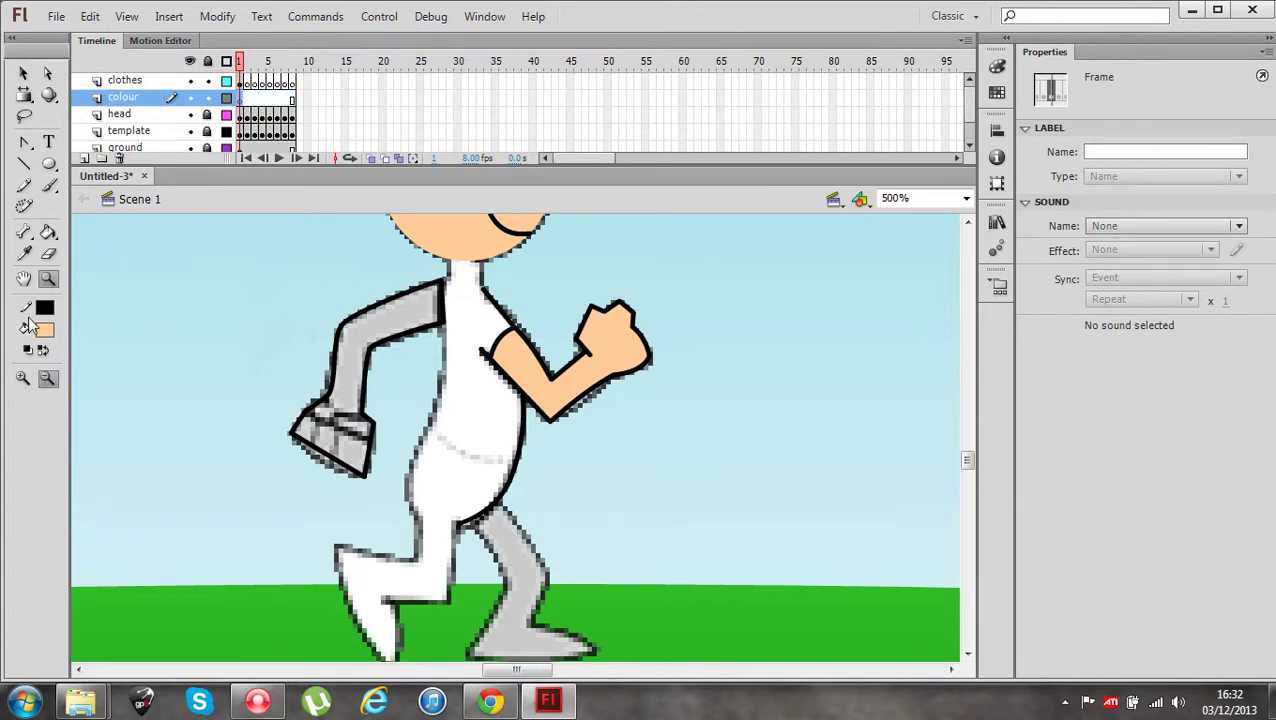
Draw peach, dark blue and red swatch circles with the Oval tool at top left
click(48, 163)
drag(180, 270, 213, 311)
click(44, 329)
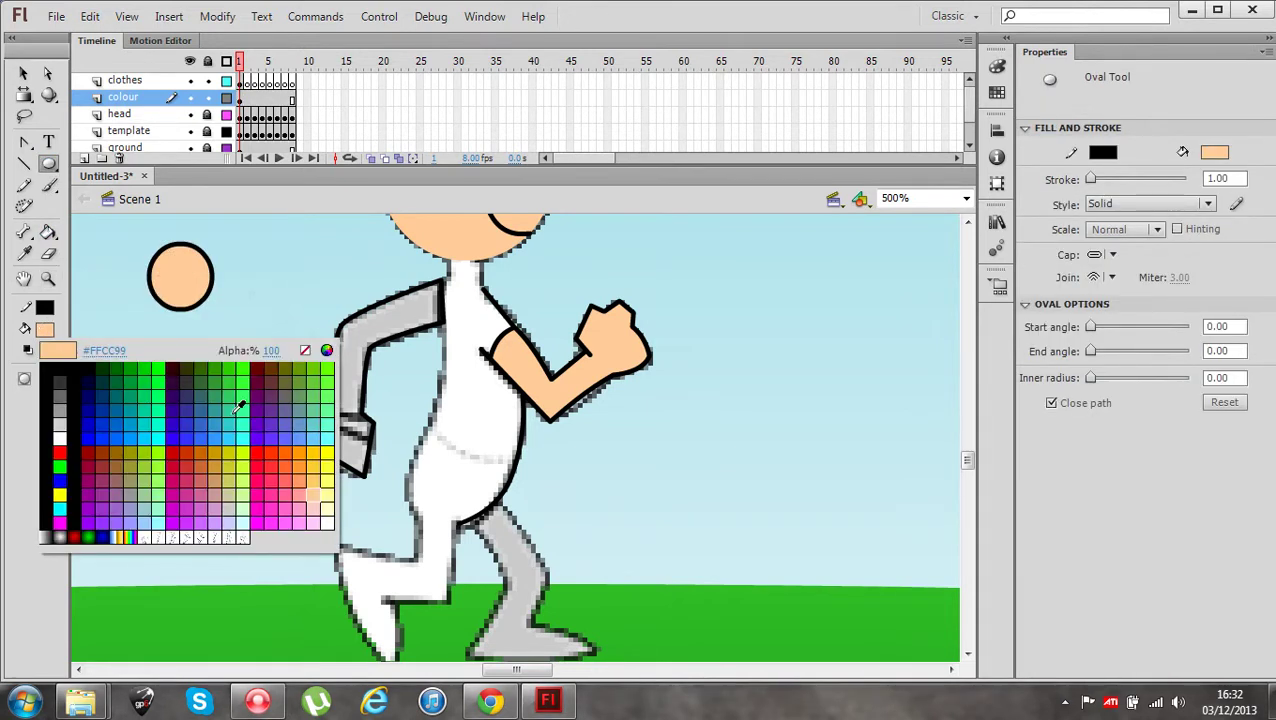
click(118, 413)
drag(138, 323, 208, 393)
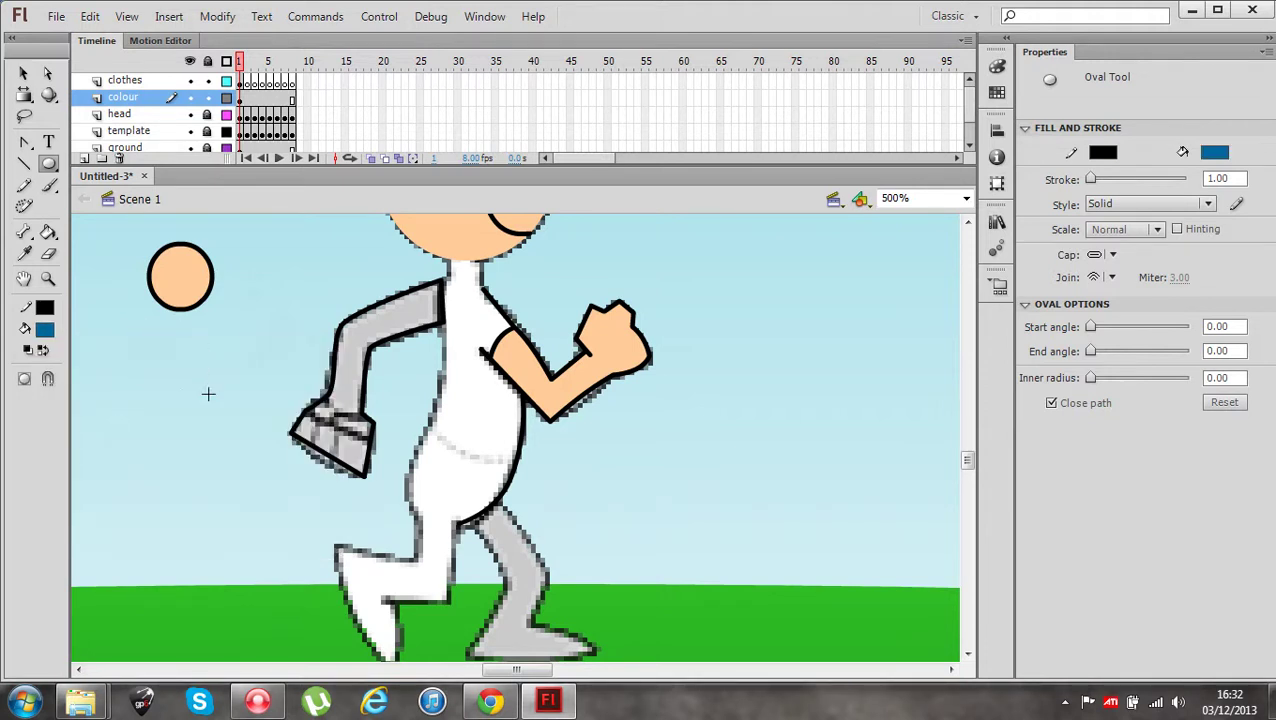
click(44, 331)
click(55, 447)
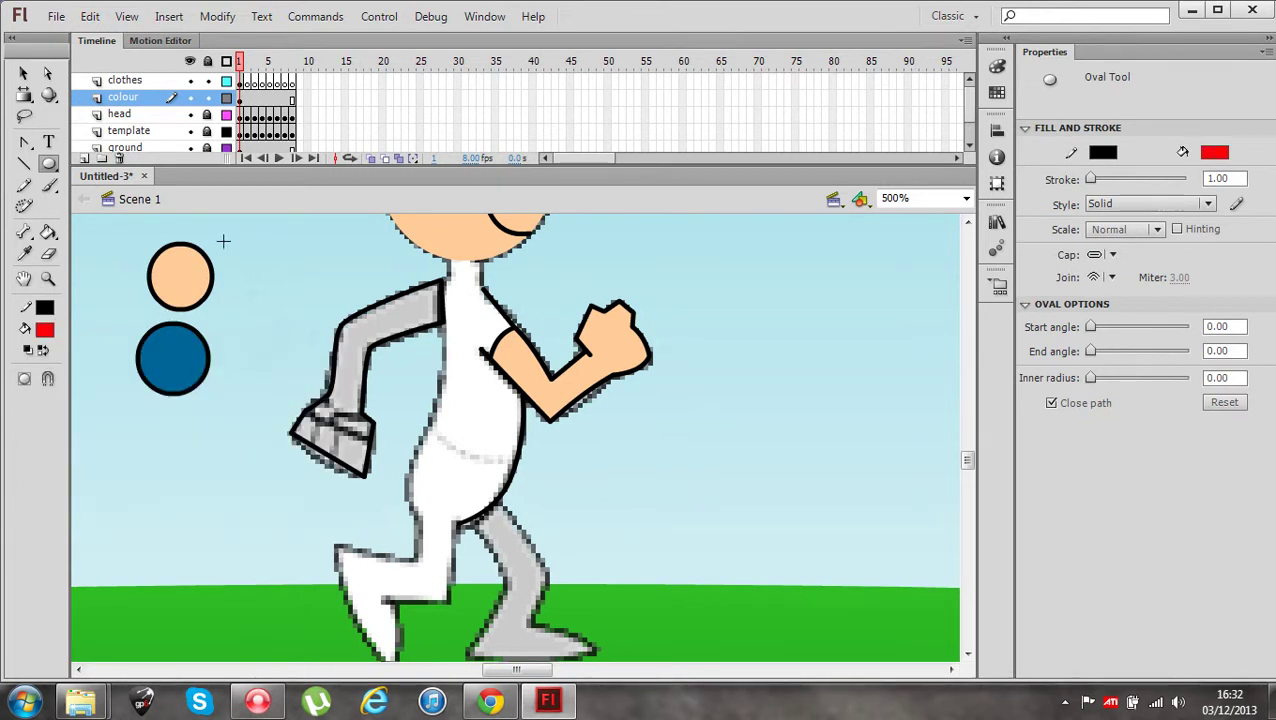
drag(223, 241, 279, 299)
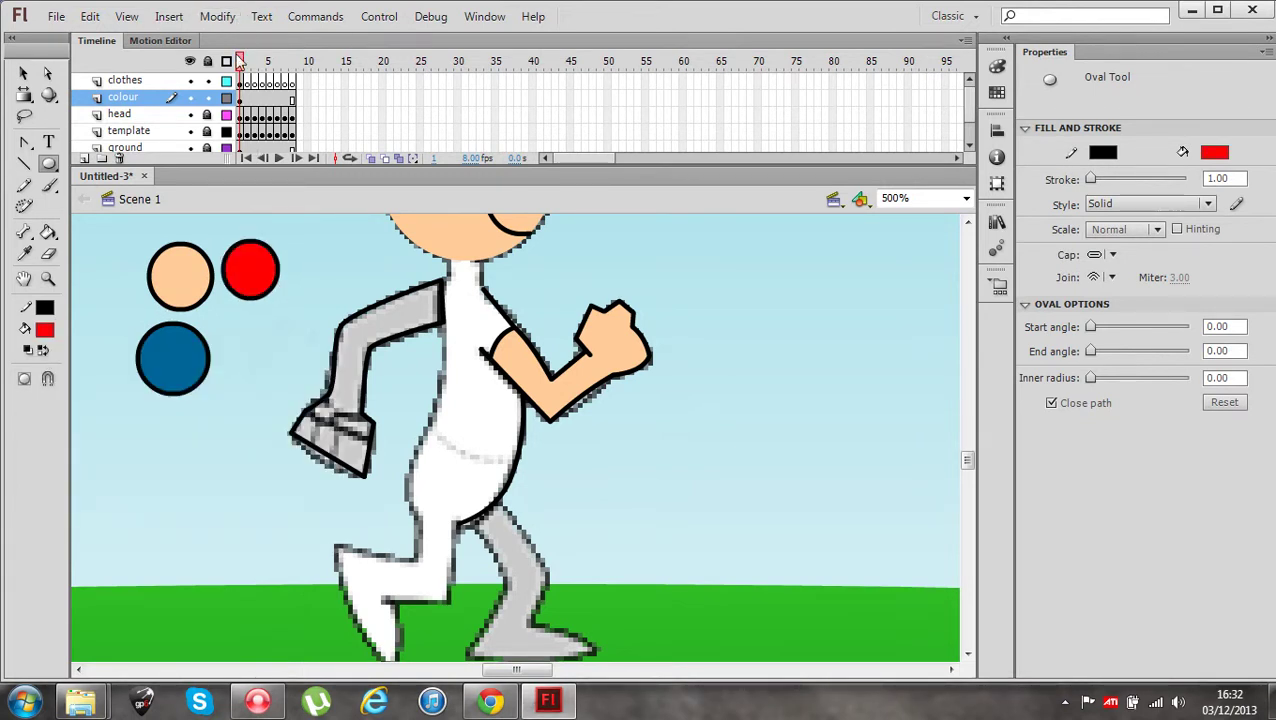
drag(240, 62, 245, 61)
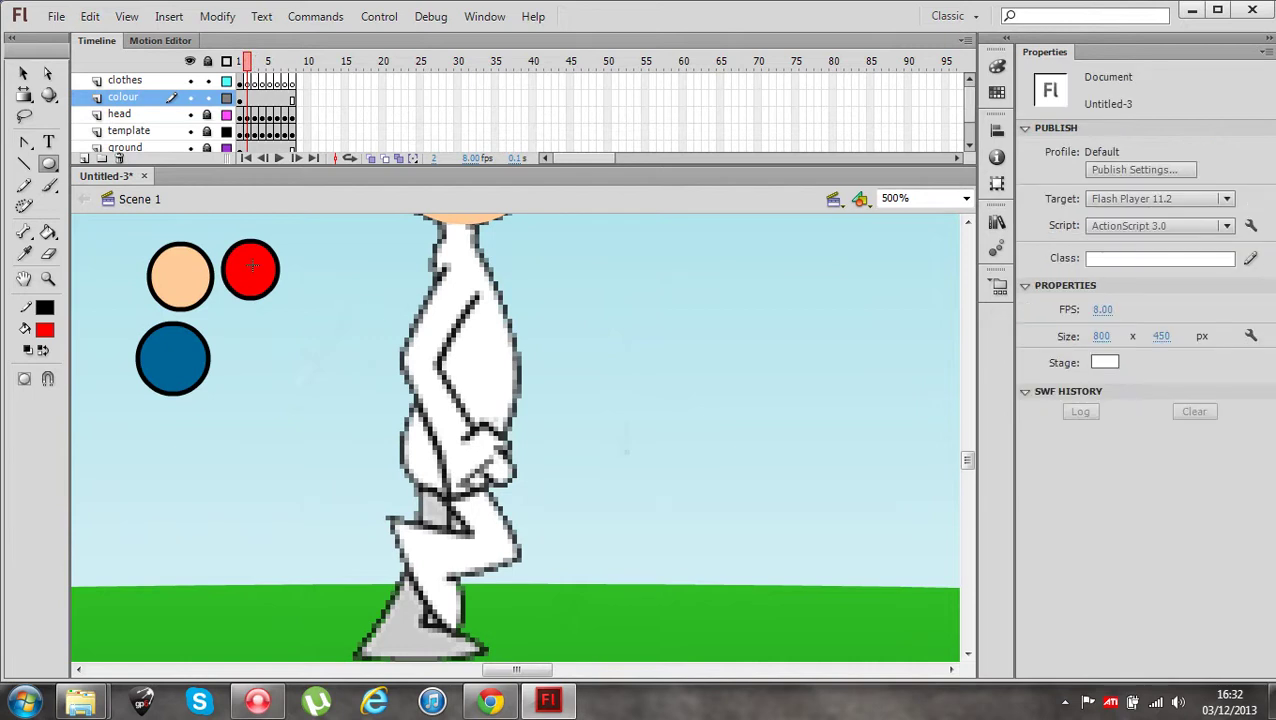
Scrub through the walk frames and hide the template layer
click(25, 253)
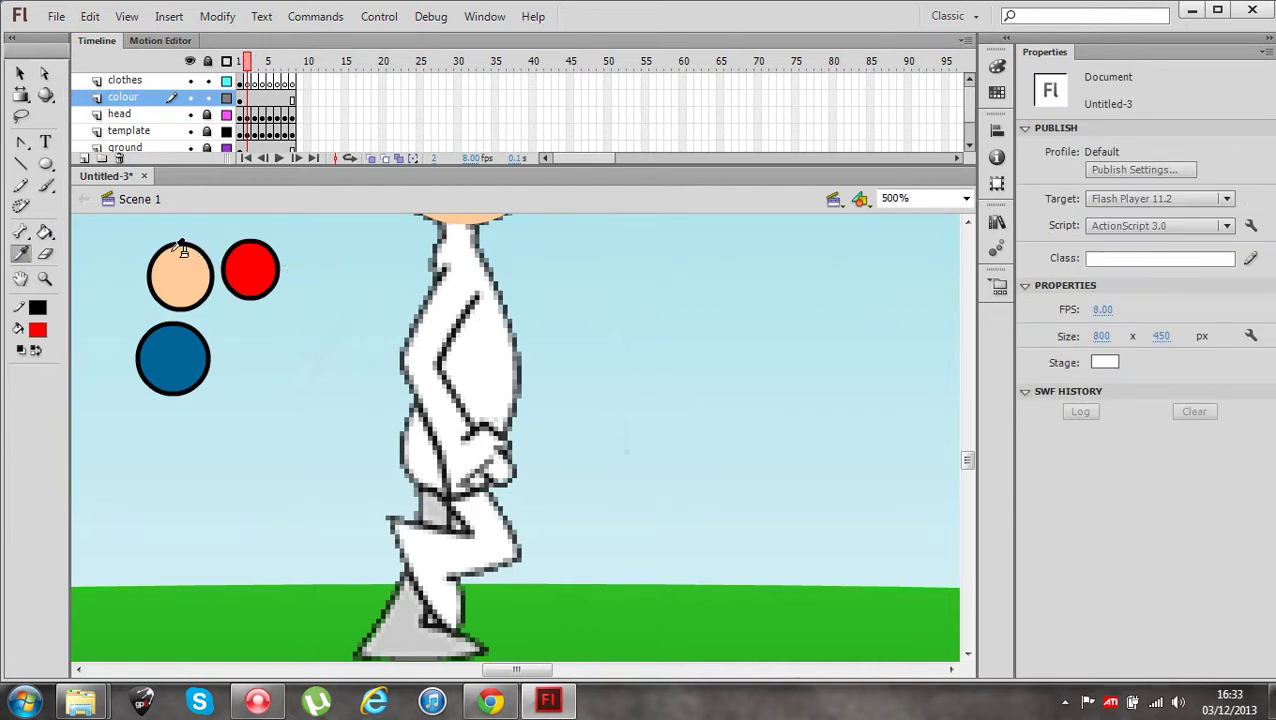
mouse_move(245, 62)
mouse_down()
mouse_move(284, 62)
mouse_move(239, 62)
mouse_up()
drag(968, 461, 970, 461)
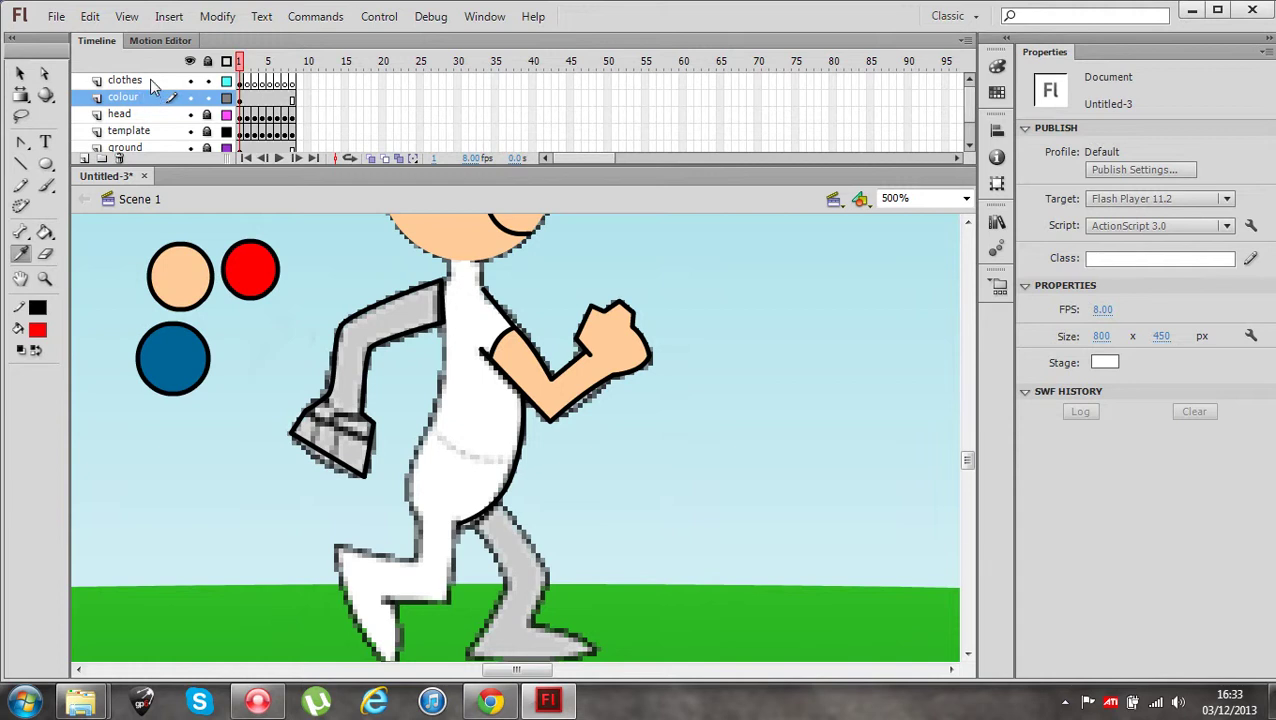
click(190, 131)
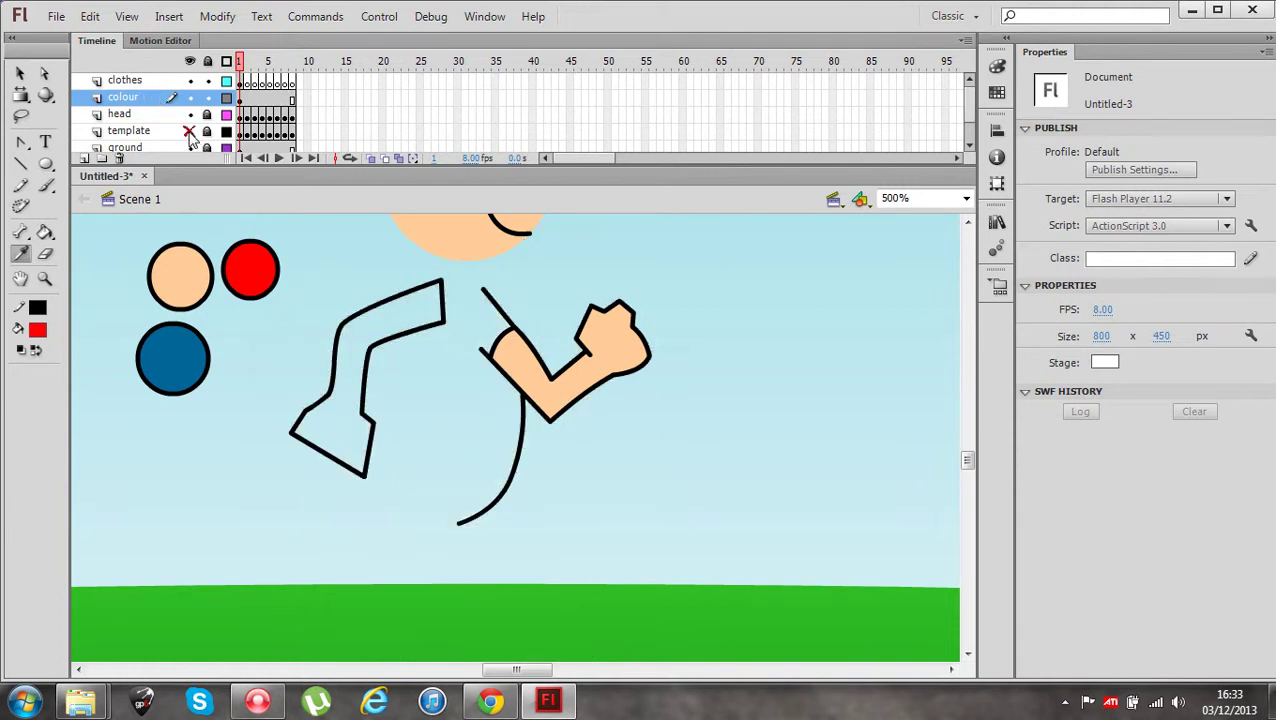